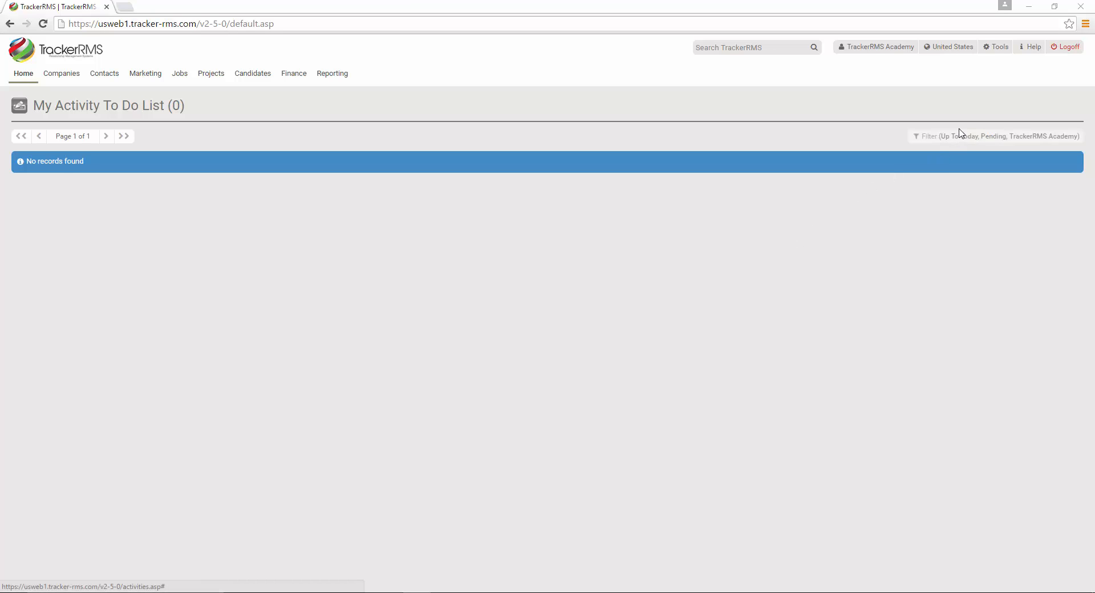
Open the Sales Invoice Template from the System folder of the standard templates and show its template text
click(996, 48)
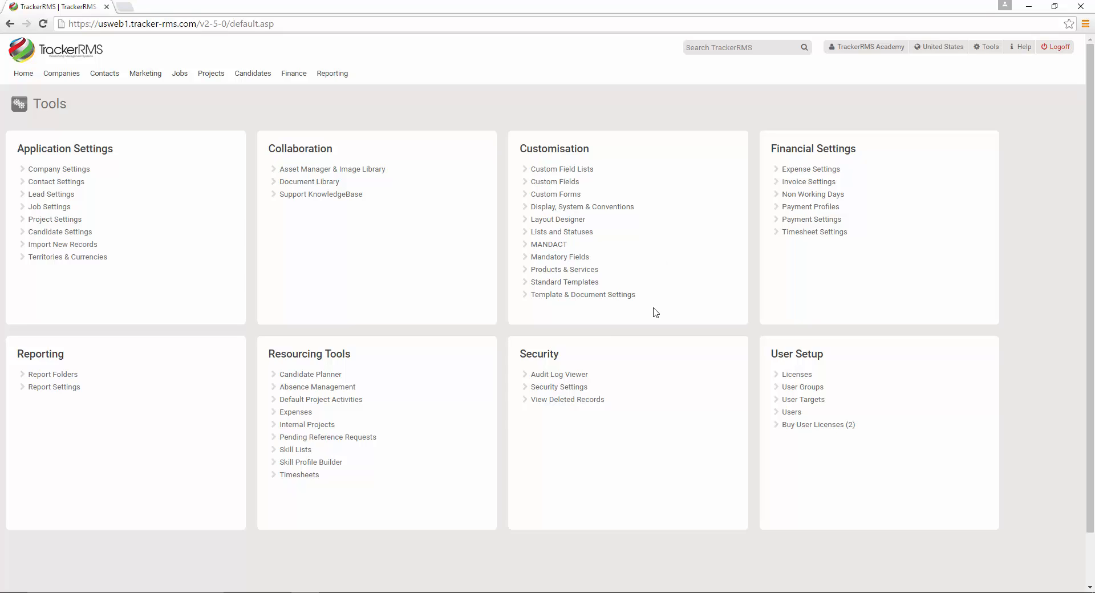
click(567, 283)
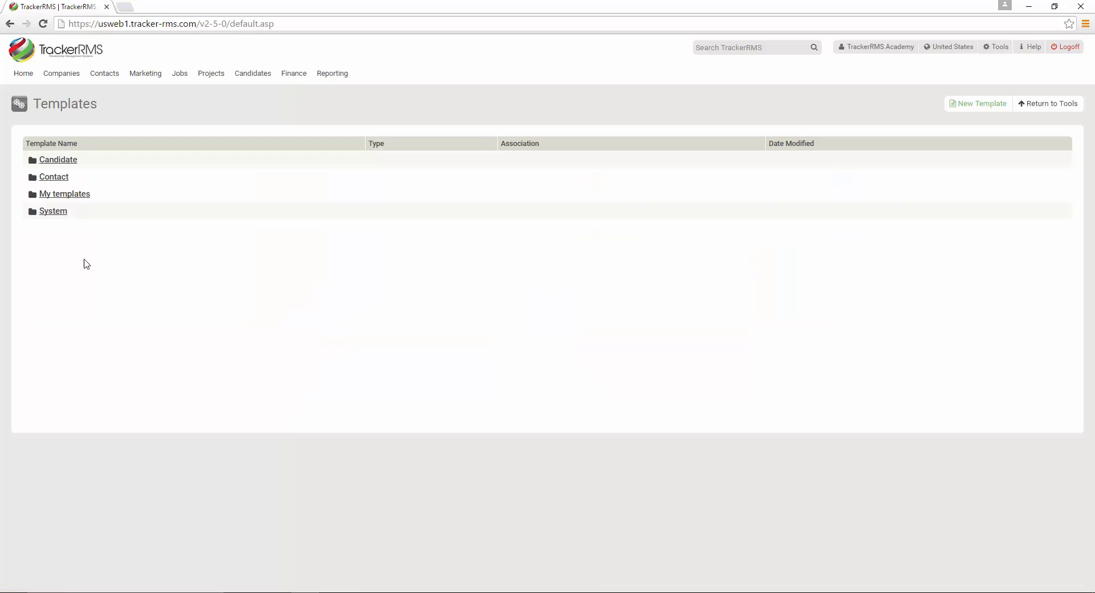
click(52, 212)
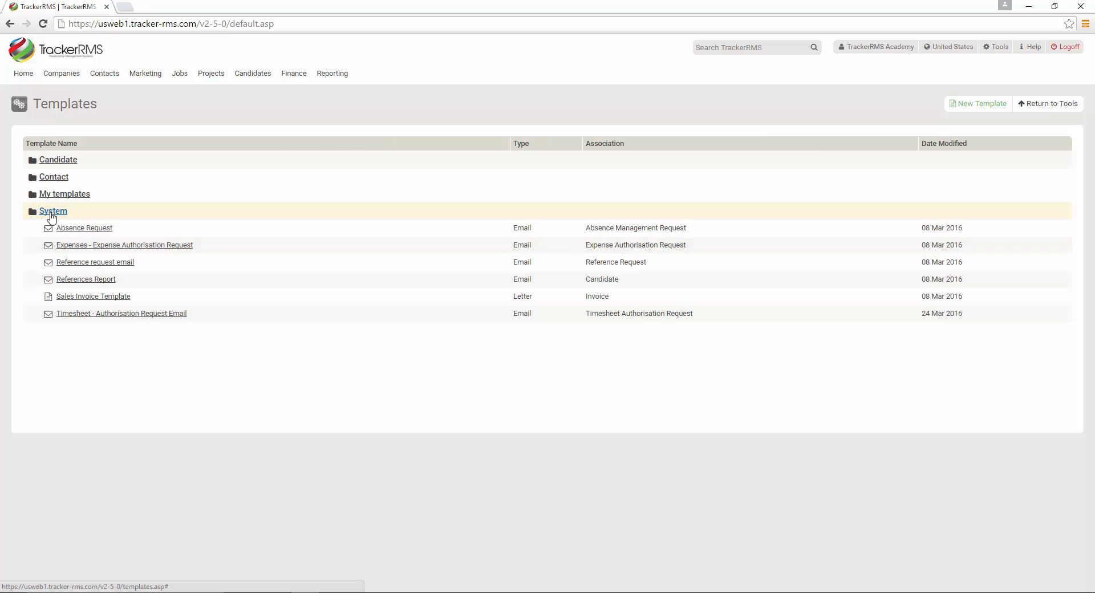
click(94, 297)
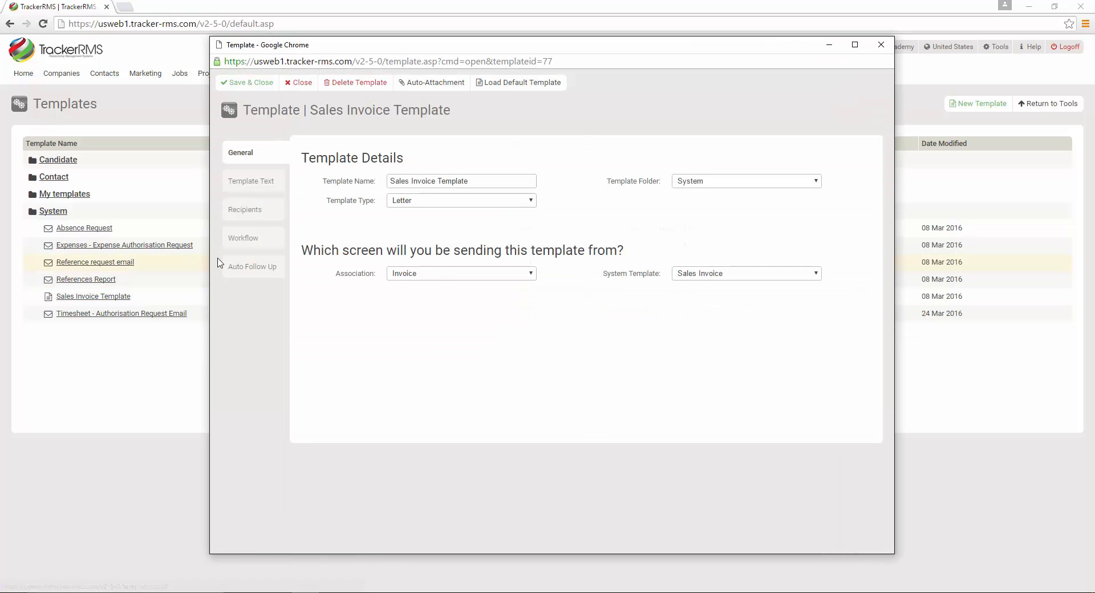
click(257, 182)
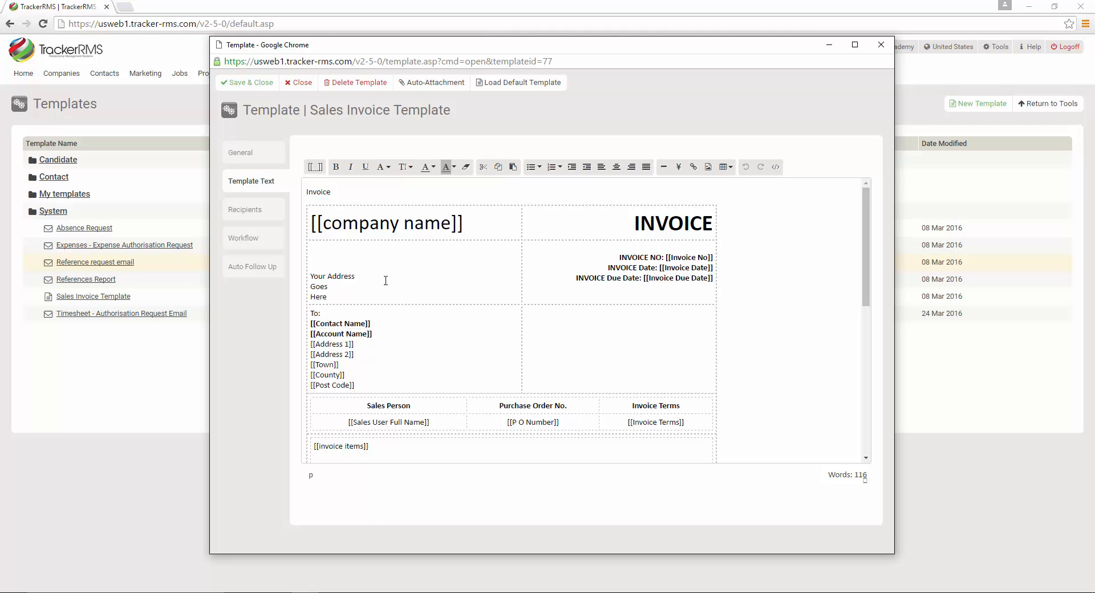
Replace the "Your Address Goes Here" placeholder with the company's street address, city and state, and postal code on separate lines
drag(352, 298, 312, 277)
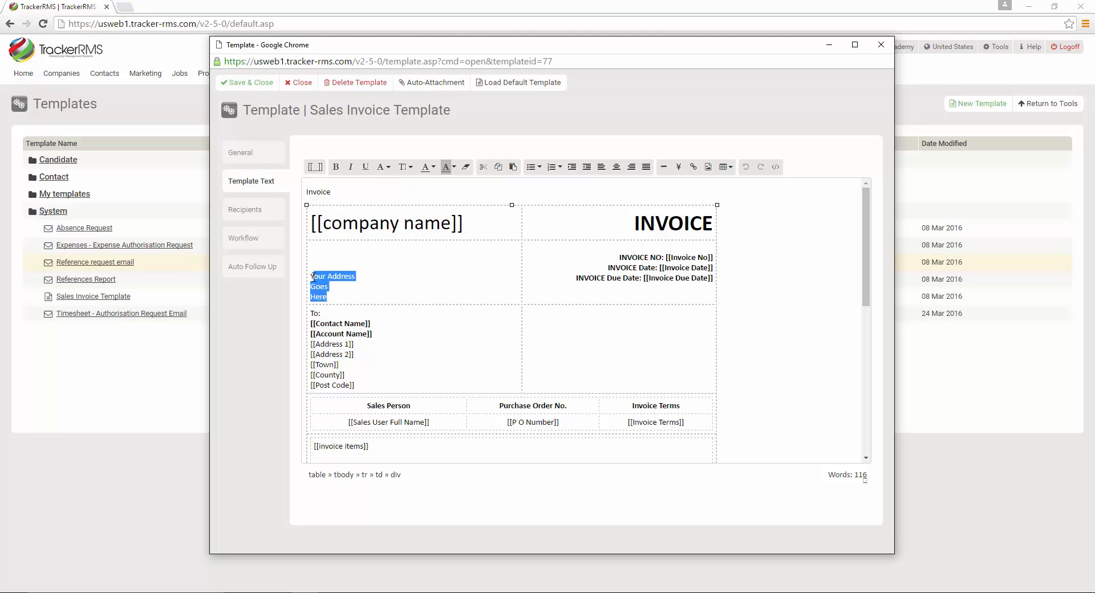
key(BackSpace)
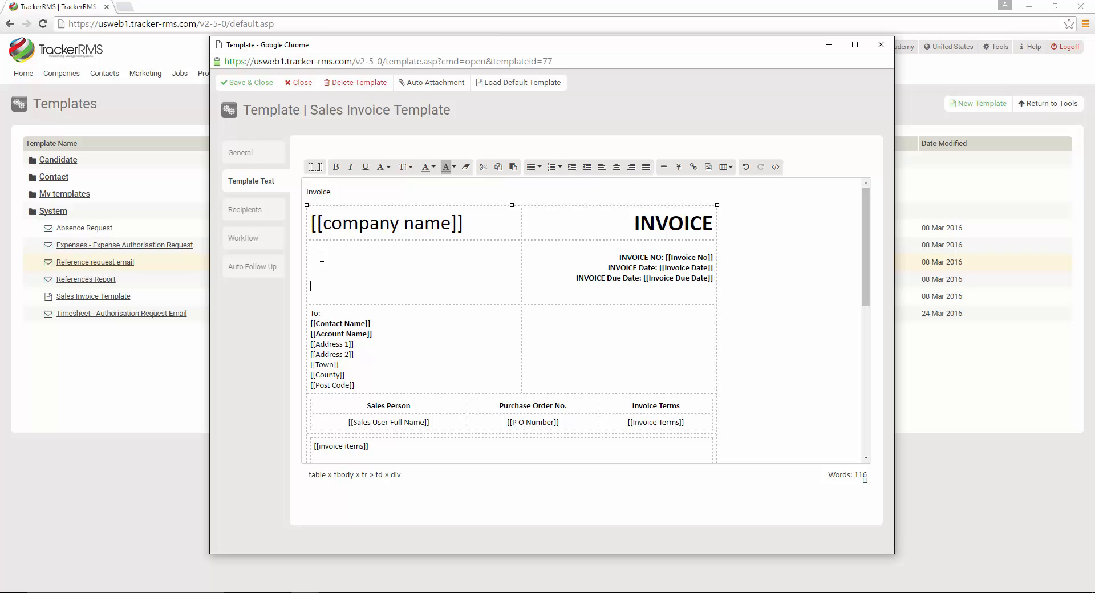
text(1111 Test Ave)
key(Return)
text(D)
key(BackSpace)
key(BackSpace)
key(Return)
text(San)
key(BackSpace)
key(BackSpace)
text(San Diego, CA)
key(Return)
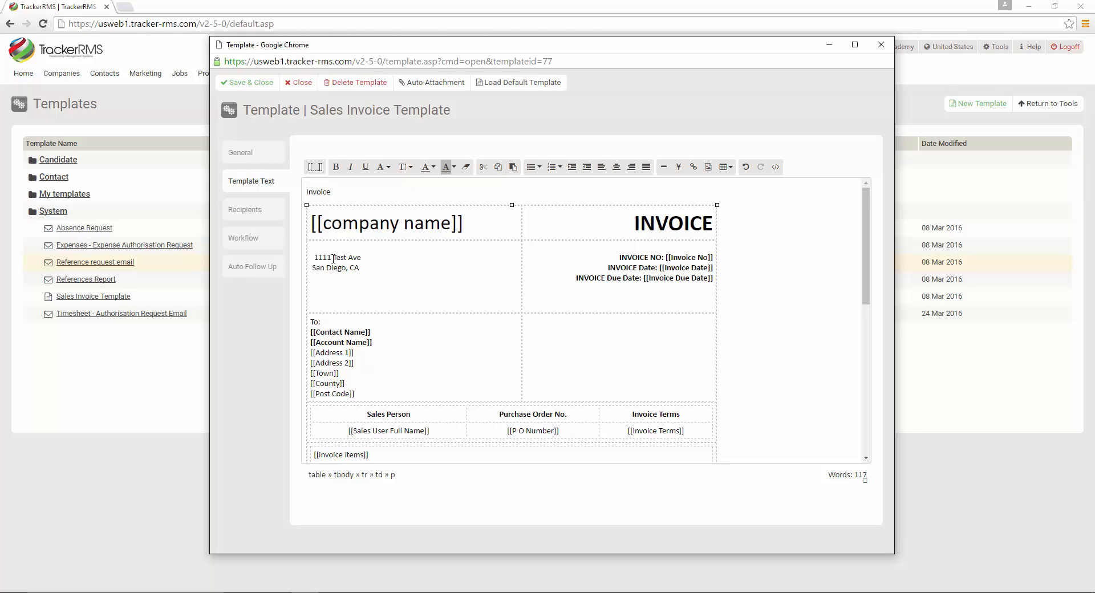
text(92064)
key(BackSpace)
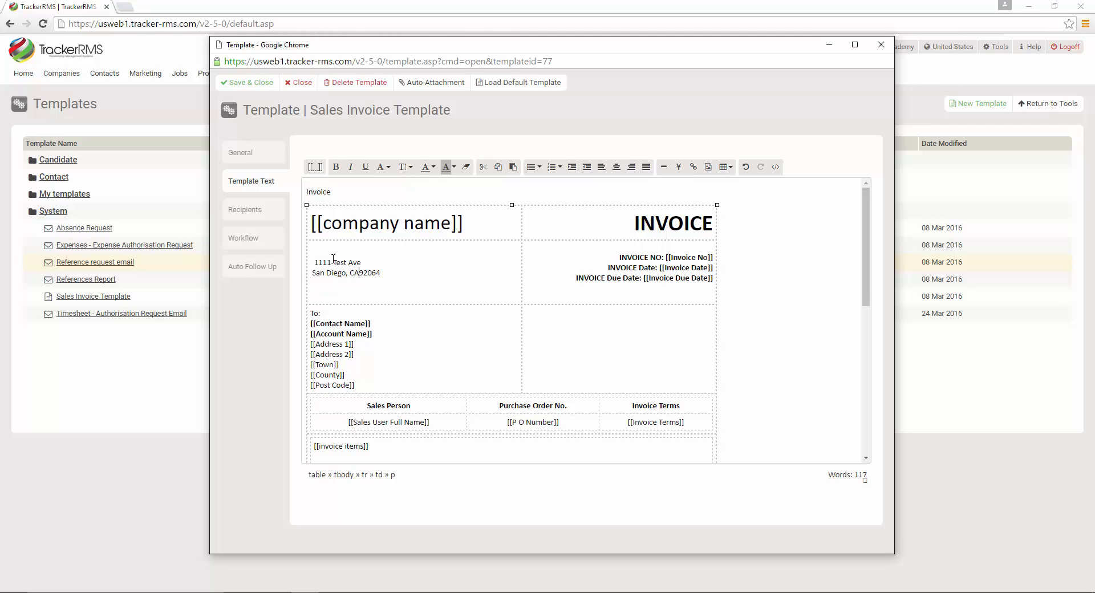
key(Return)
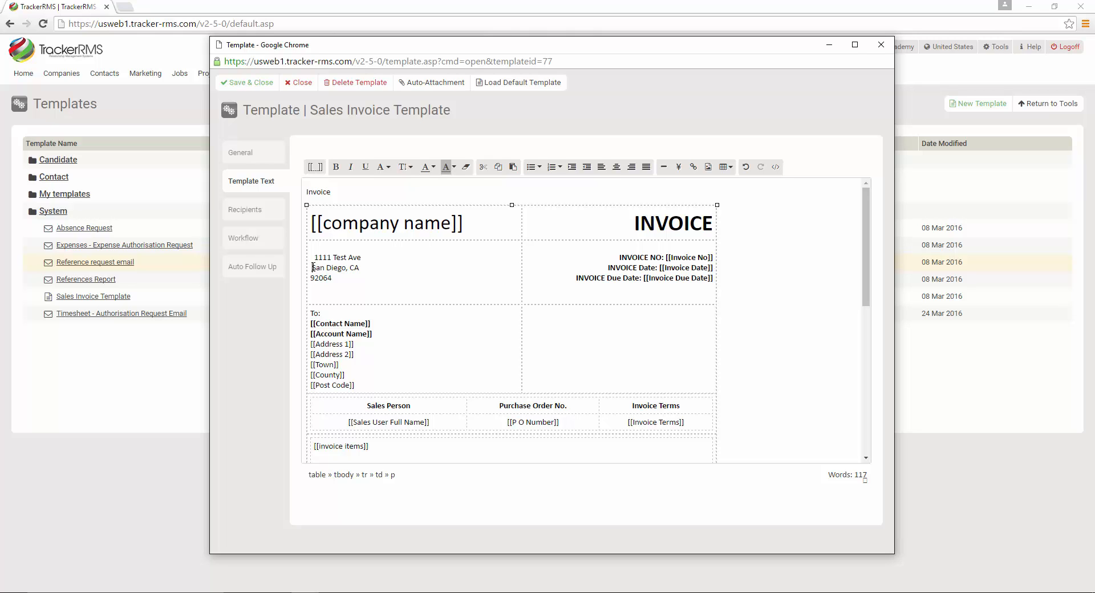
Remove the leading spaces before the street and city lines of the company address
click(313, 267)
key(BackSpace)
click(316, 258)
key(BackSpace)
key(BackSpace)
drag(561, 423, 503, 424)
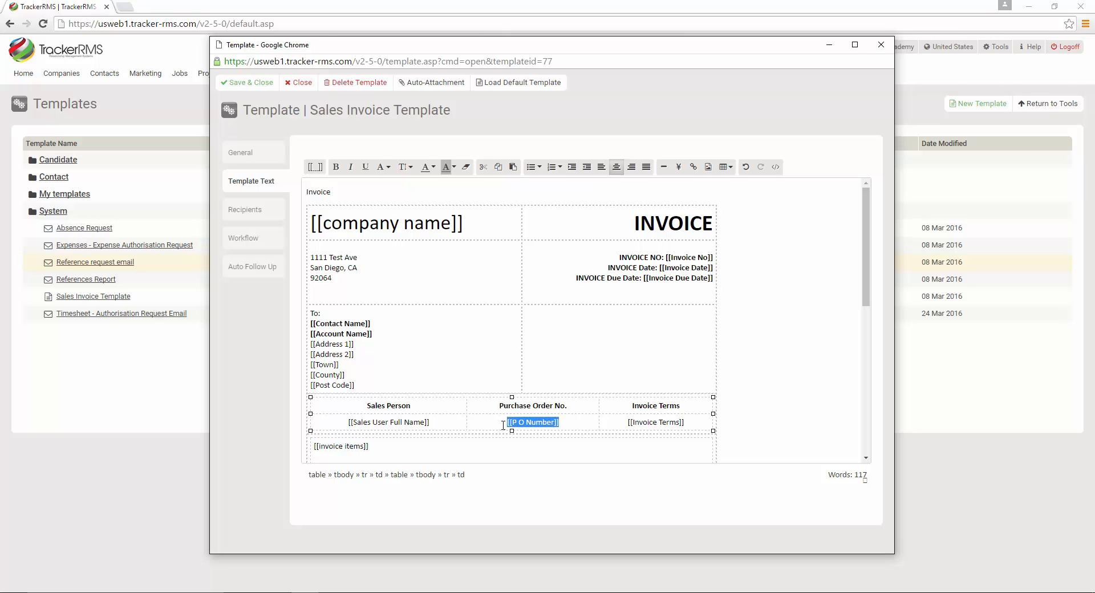
click(575, 346)
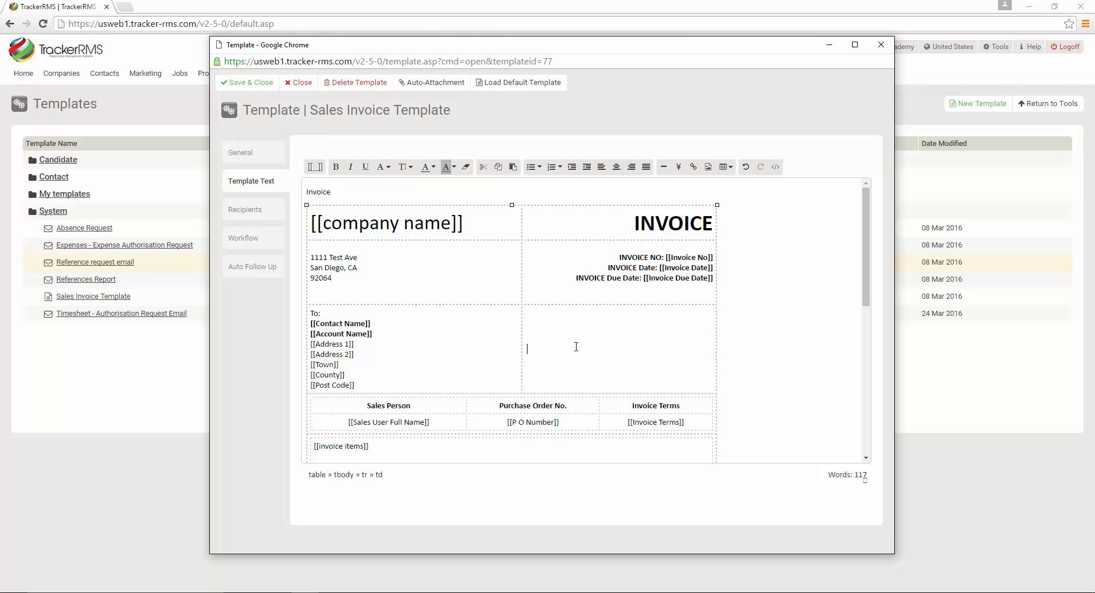
Delete the registered address and registration number lines and the bank payments line near the end of the invoice template
scroll(576, 346, down, 3)
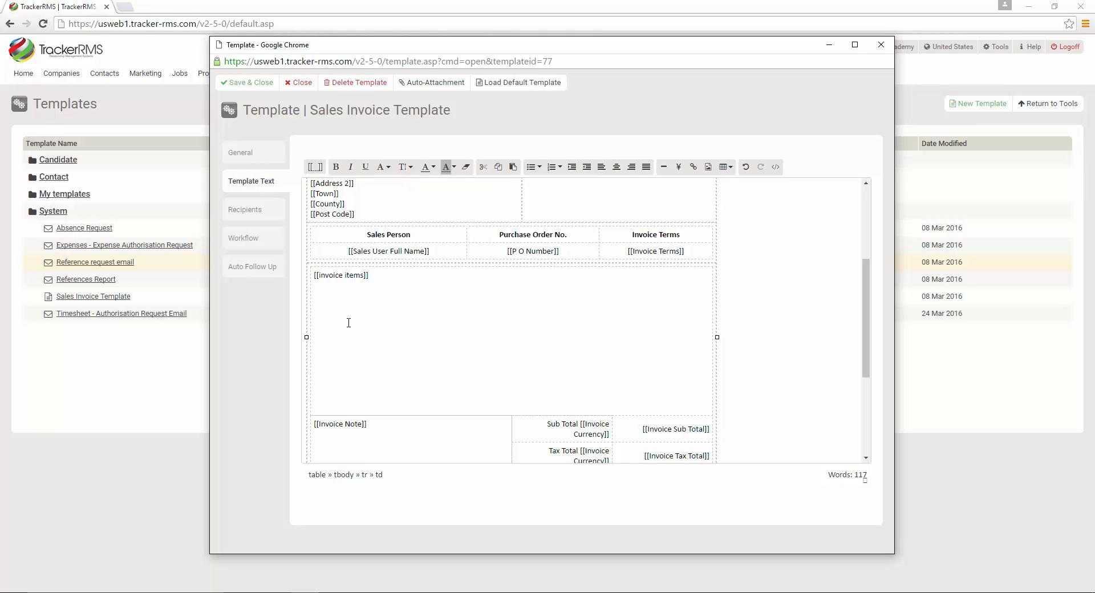
scroll(347, 296, down, 3)
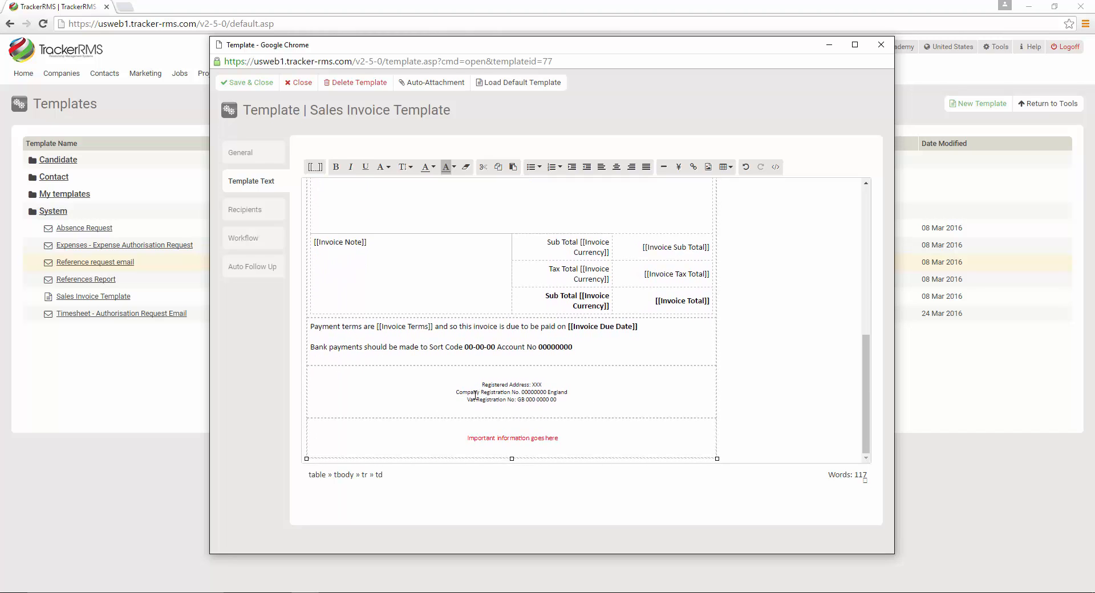
drag(481, 382, 566, 401)
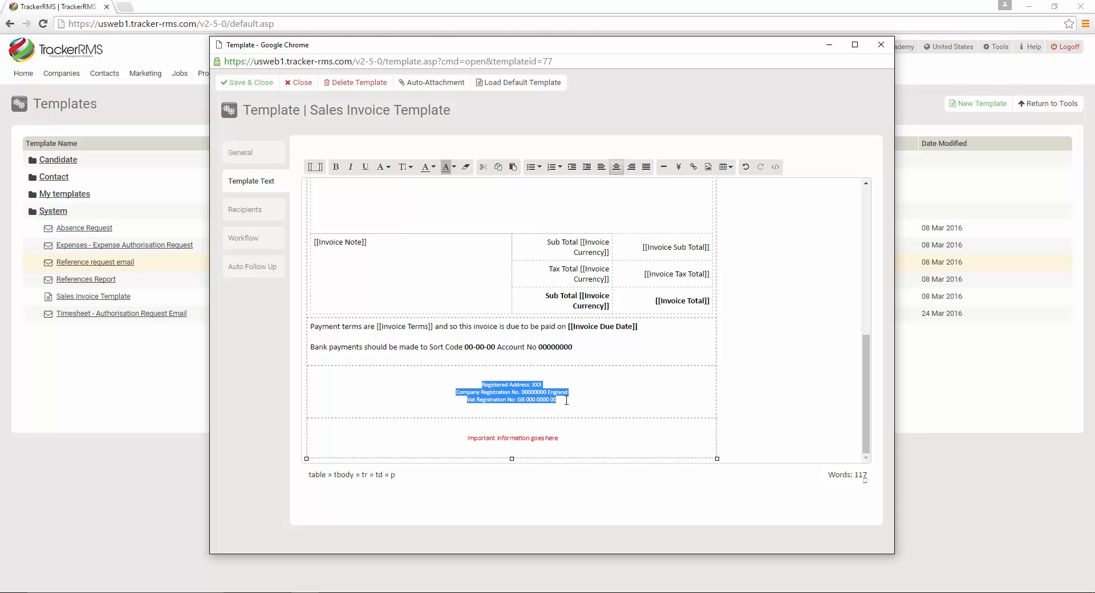
key(Delete)
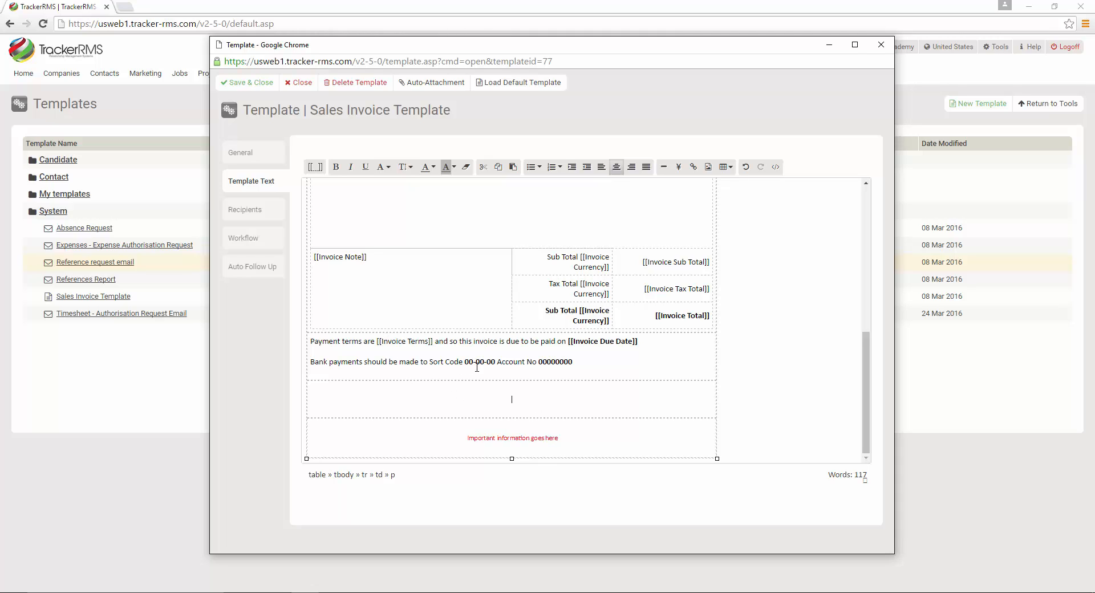
click(578, 363)
drag(572, 361, 311, 361)
key(Delete)
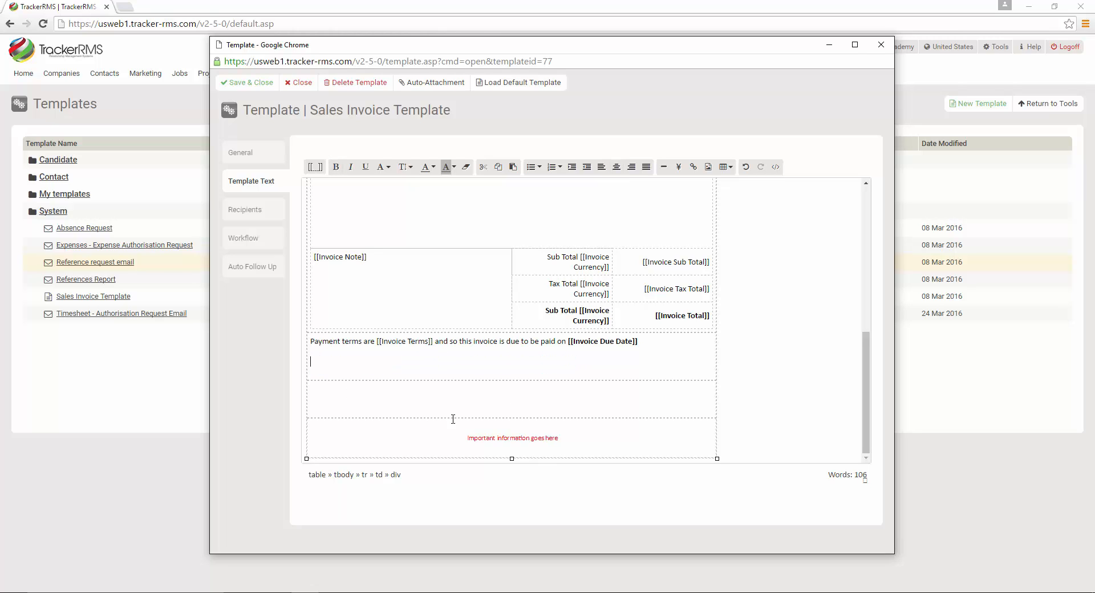
Replace the red "Important information goes here" text with "All Invoices are due by XYZ........" and save and close the template
drag(467, 437, 568, 426)
text(All )
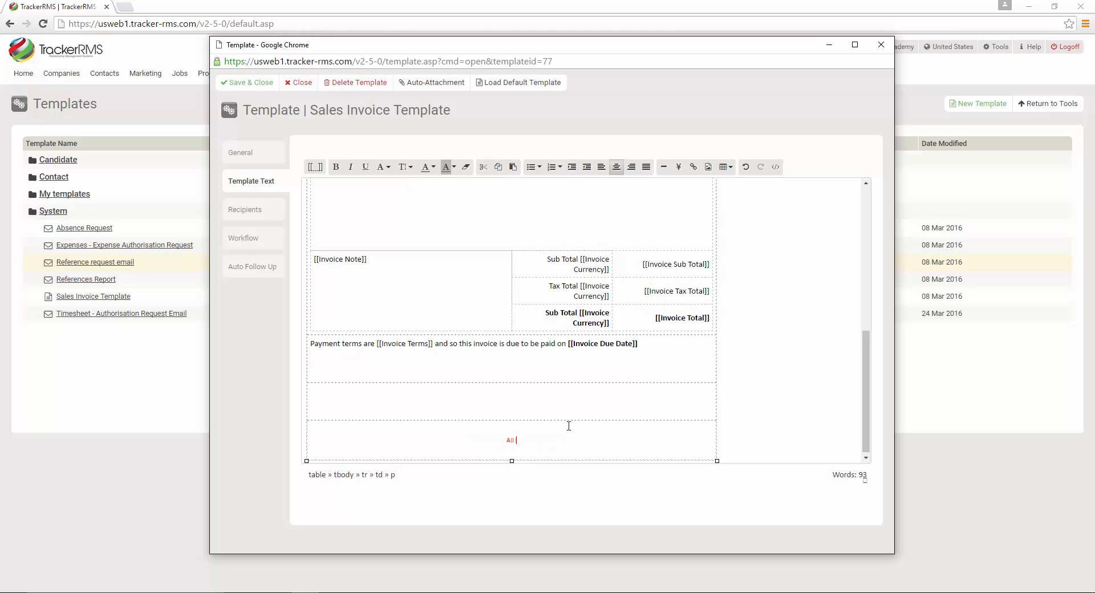
text(Invoiv)
key(BackSpace)
text(ces are due by XYZ........)
scroll(531, 426, down, 1)
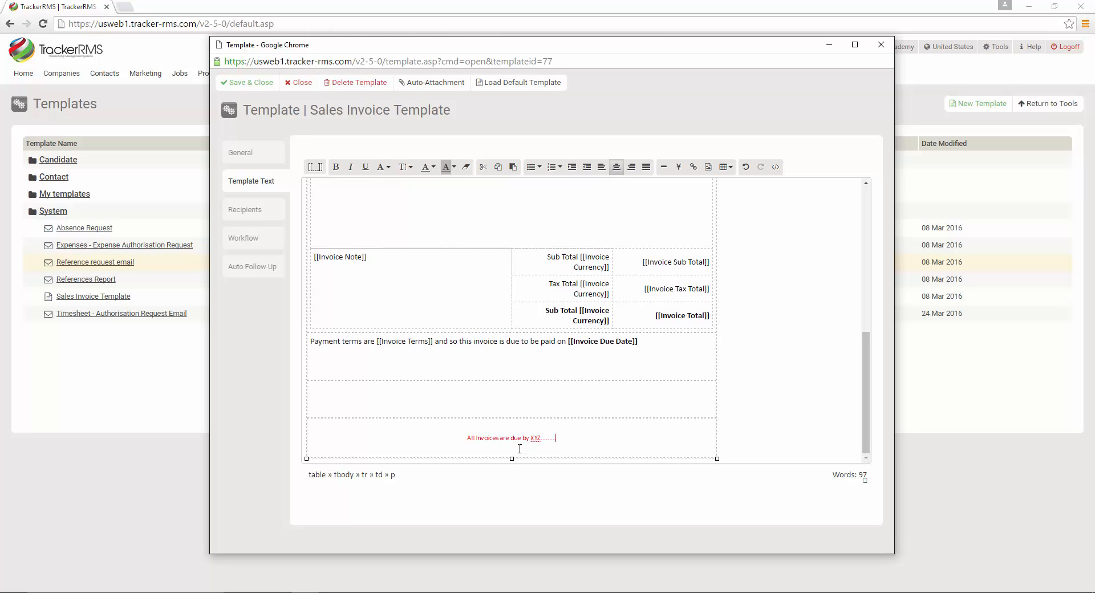
click(260, 91)
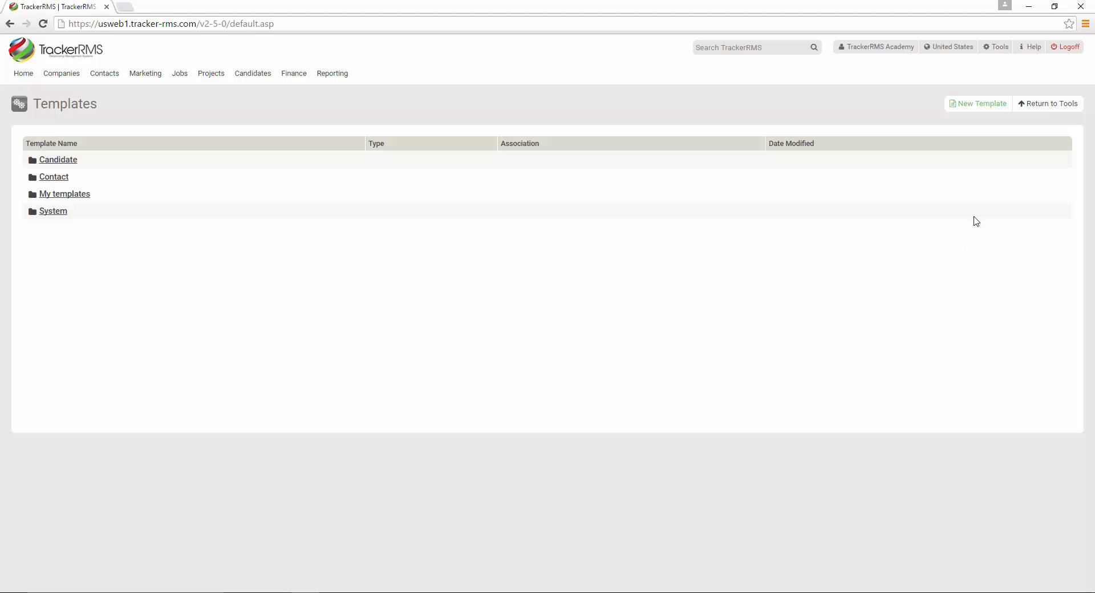
Start a new template named "Your Invoice is ready" in the My templates folder
click(986, 111)
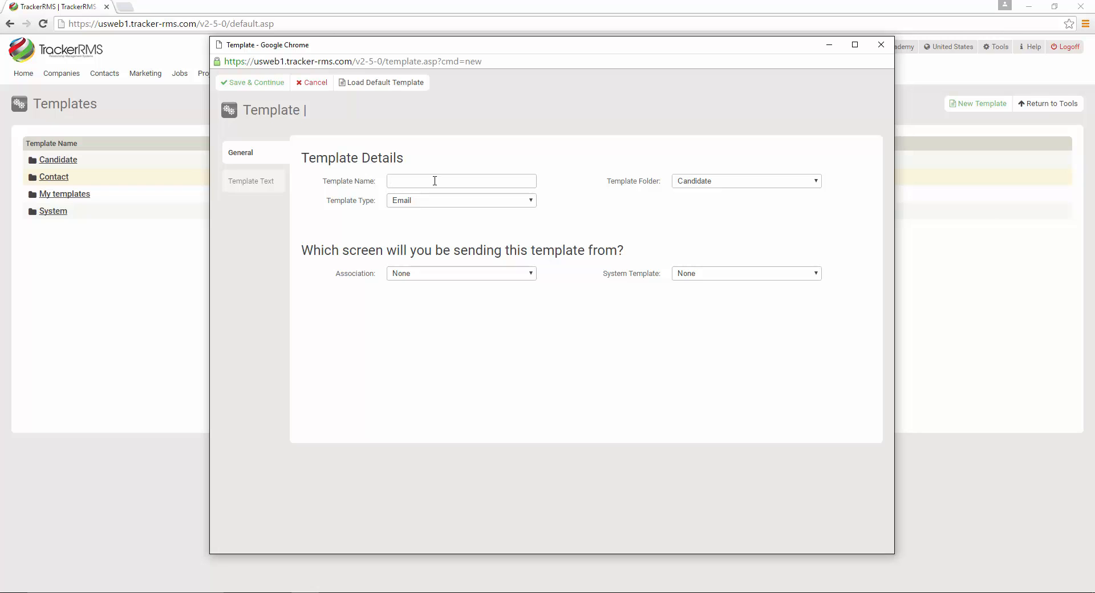
text(Your Invoice is ready)
click(680, 185)
click(687, 212)
Set the new template's association to Invoice and save it to continue editing
click(459, 274)
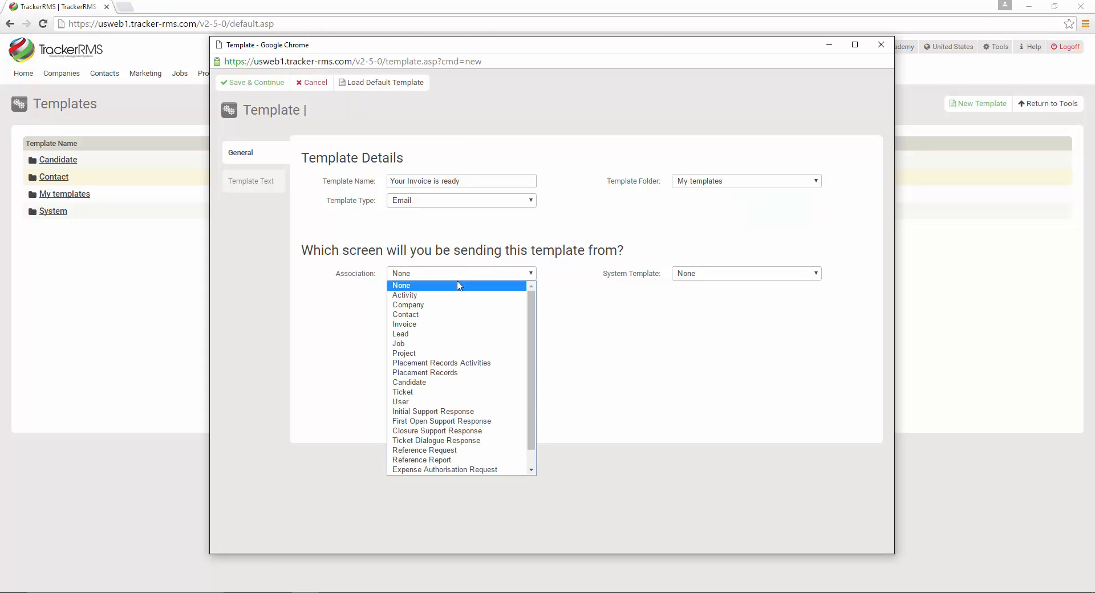
click(459, 354)
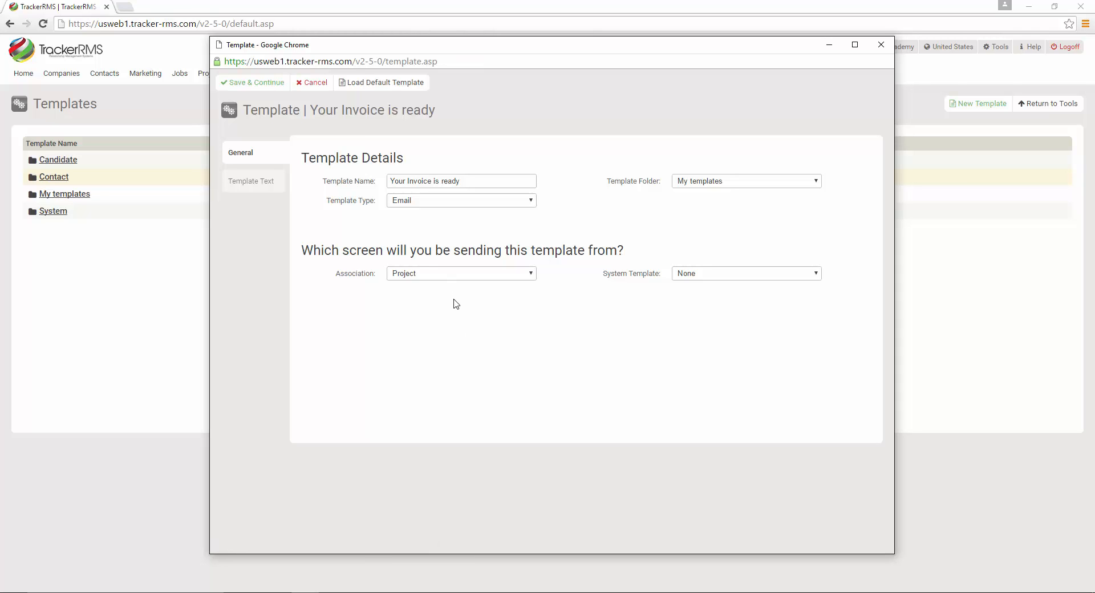
click(475, 274)
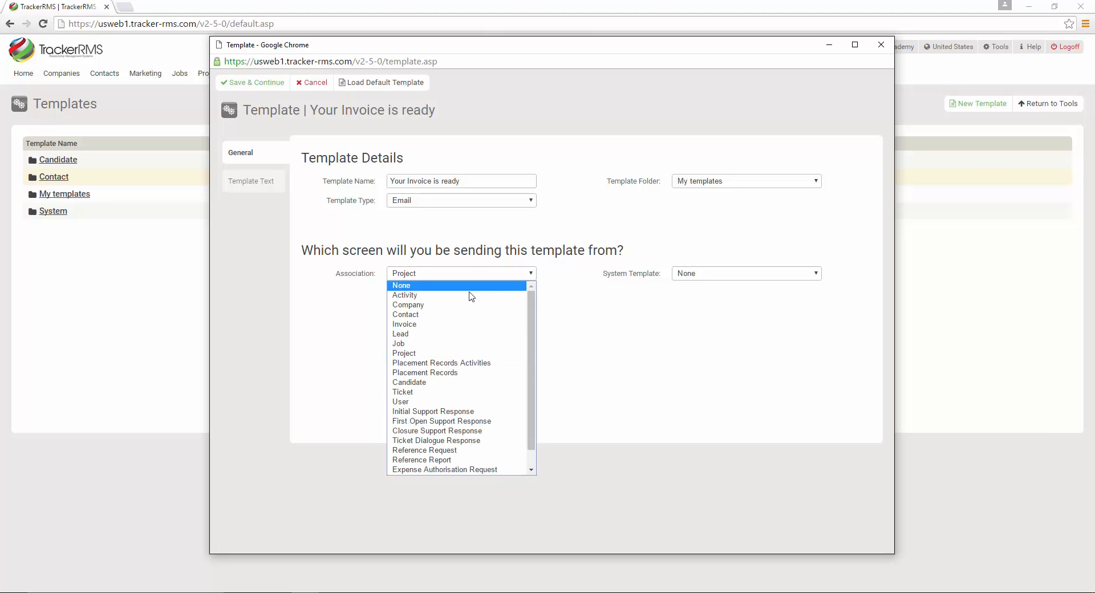
click(487, 332)
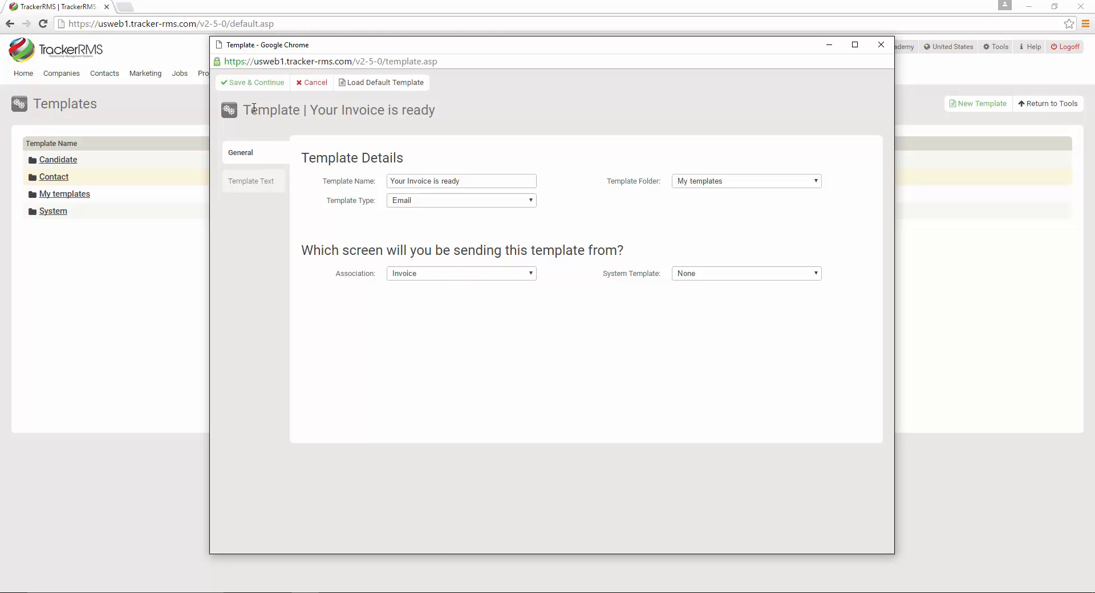
click(252, 84)
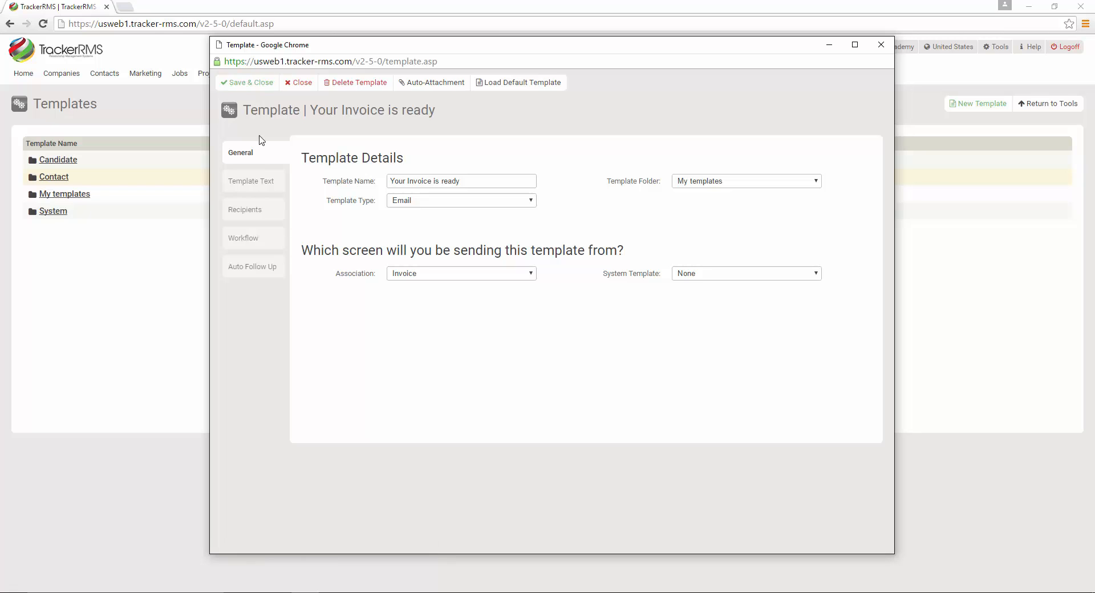
Enter "Your Invoice Is Ready" as the email subject in the template text
click(263, 180)
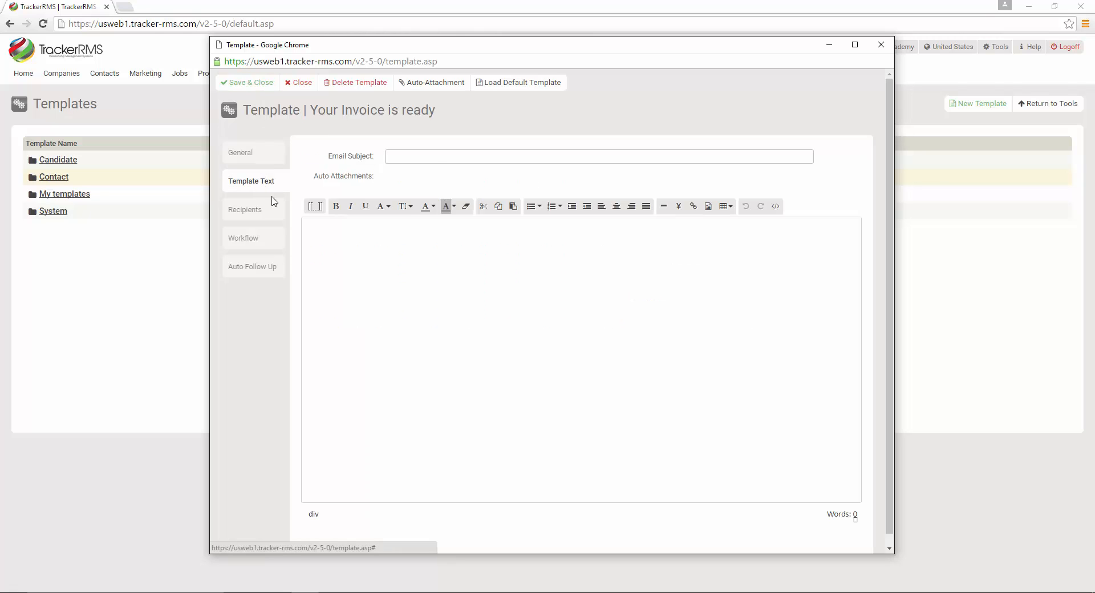
click(439, 153)
text(Your In)
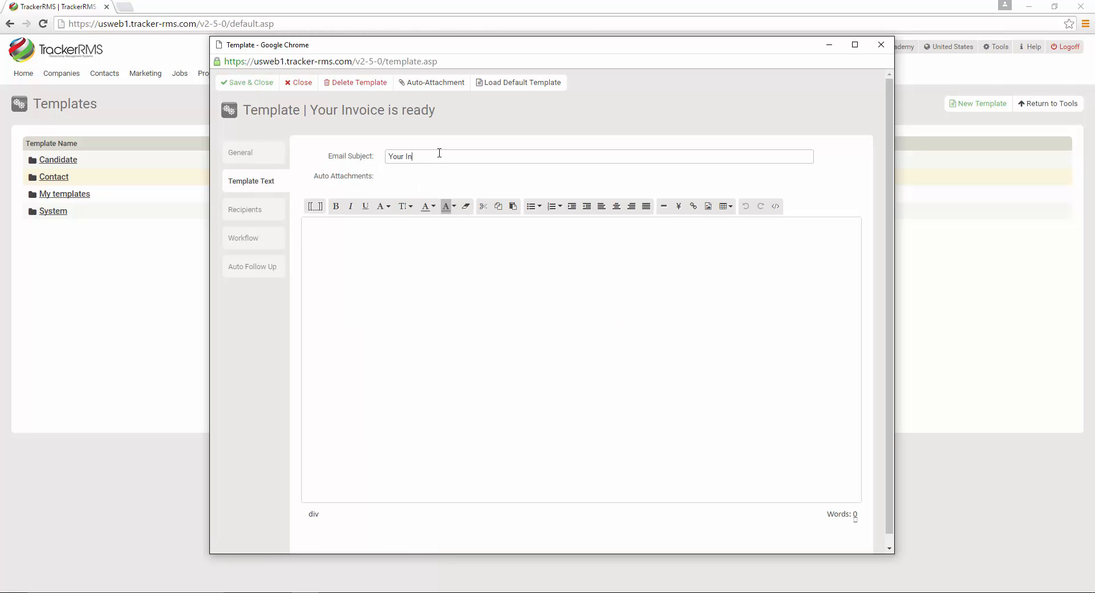
text(voice Is Ready)
Begin the email body with the greeting "Hi" followed by the Contact First Name record tag
click(400, 231)
text(Hi)
click(315, 206)
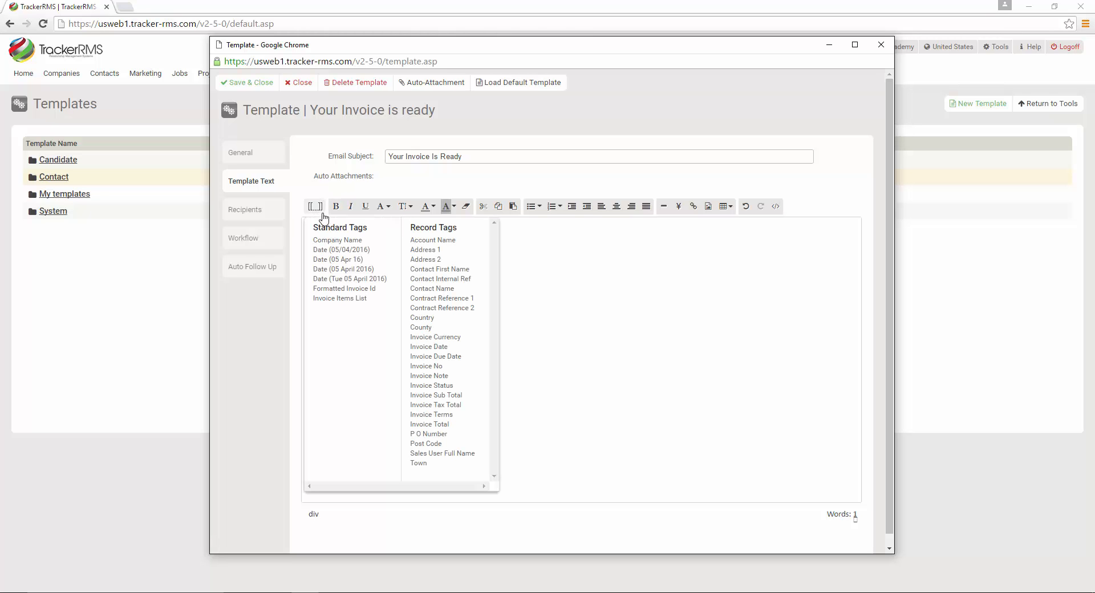
scroll(450, 234, down, 1)
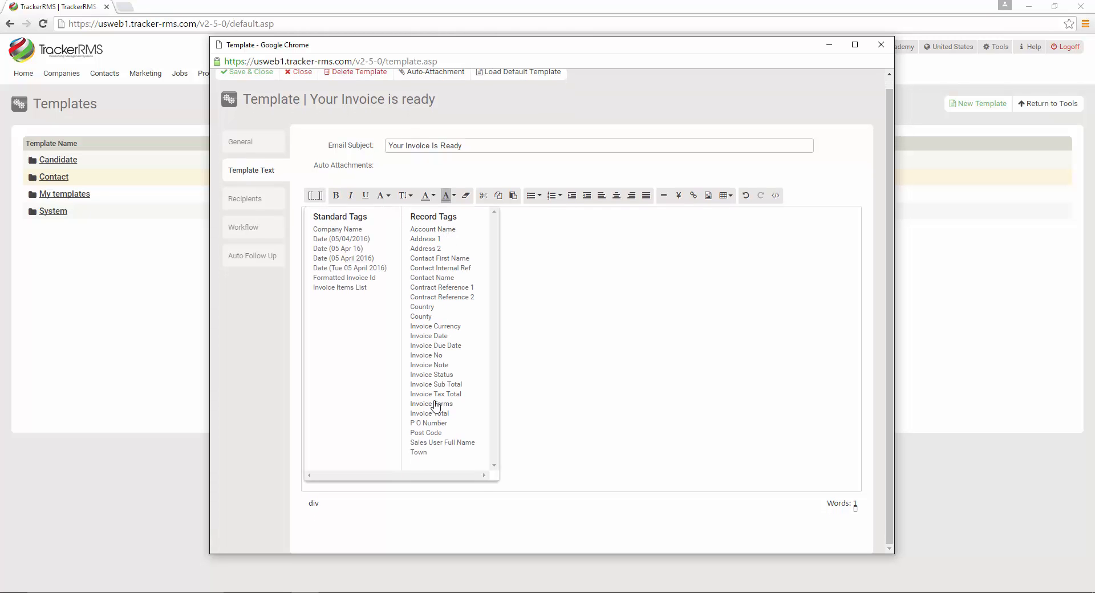
click(435, 257)
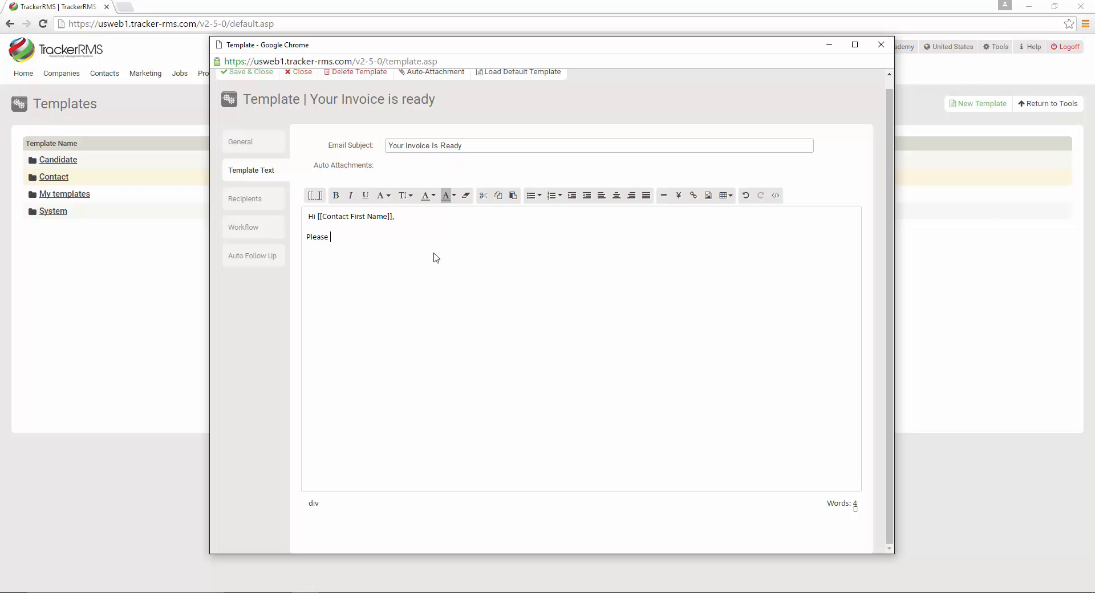
Write "Please find attached your invoice [[Invoice Date]] which is due on [[Invoice Due Date]]." below the greeting, using record tags for both dates
text(nd attached your invoice)
click(314, 195)
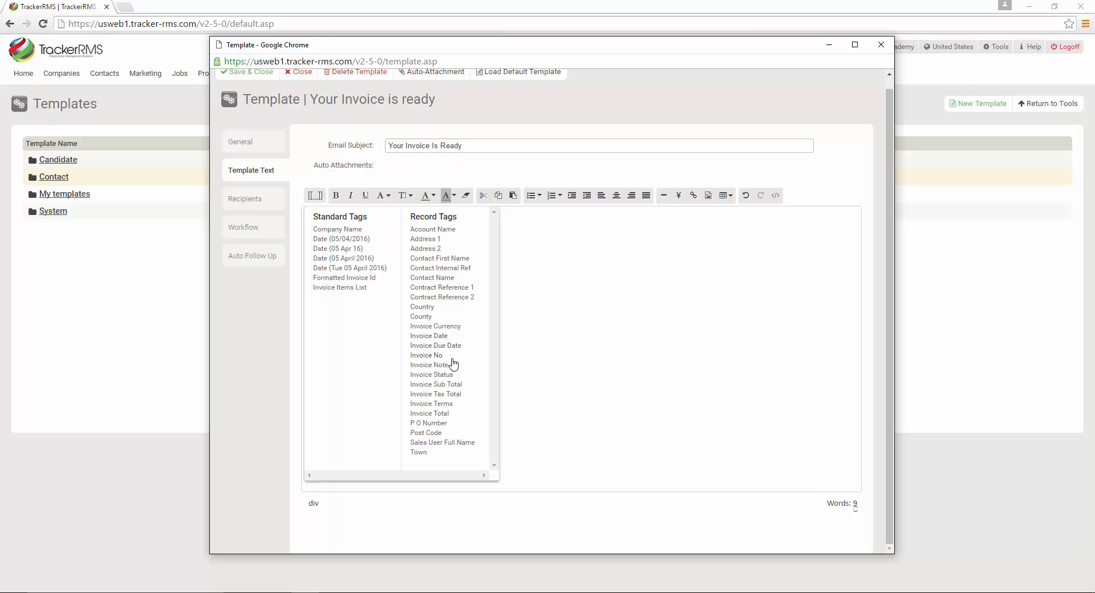
click(444, 336)
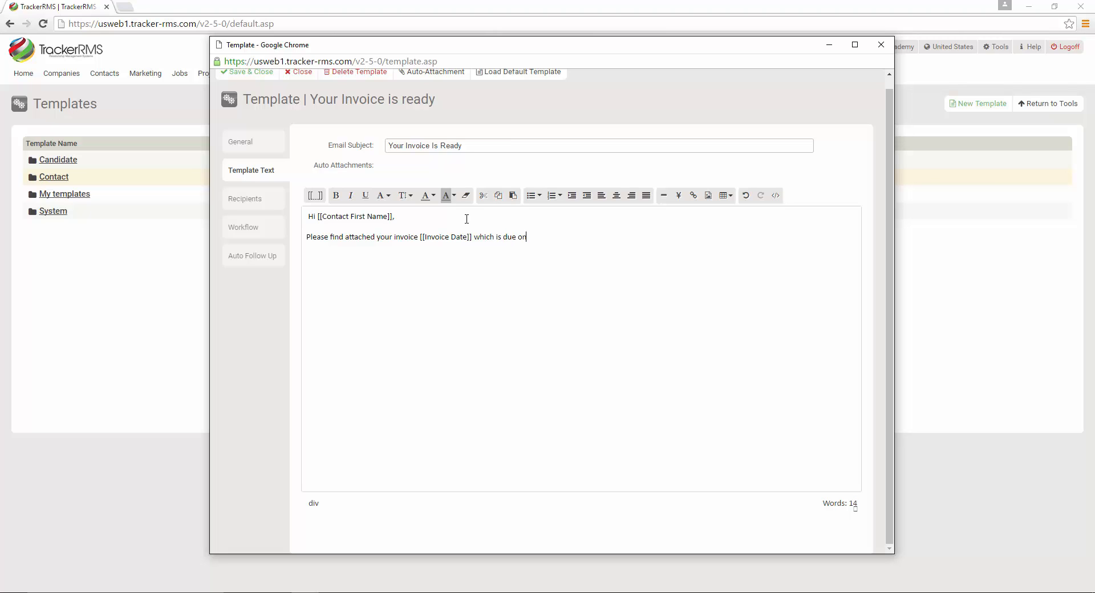
click(315, 195)
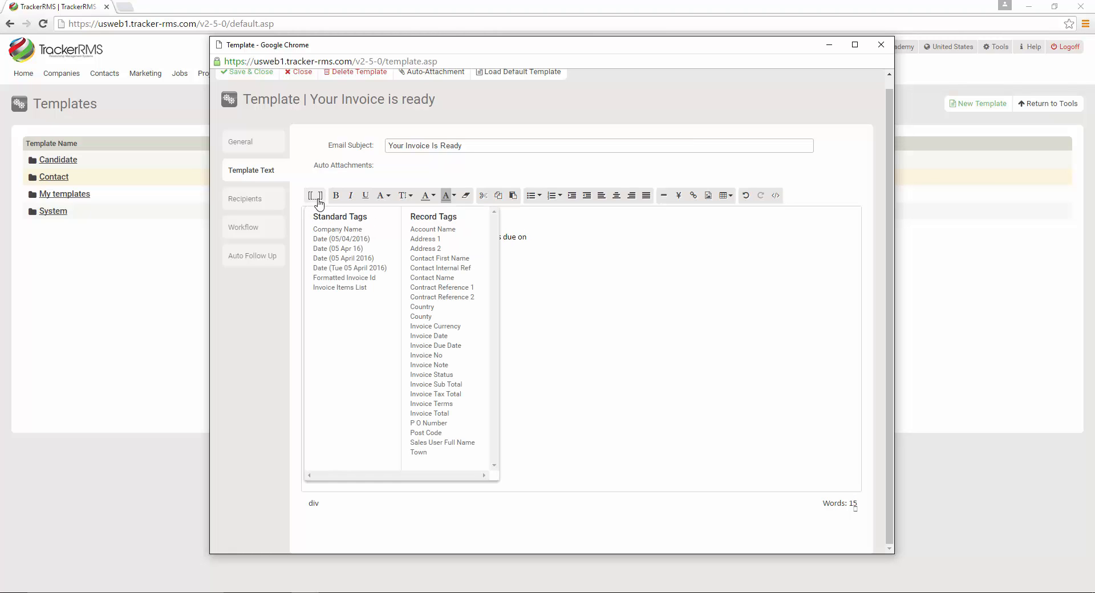
click(442, 347)
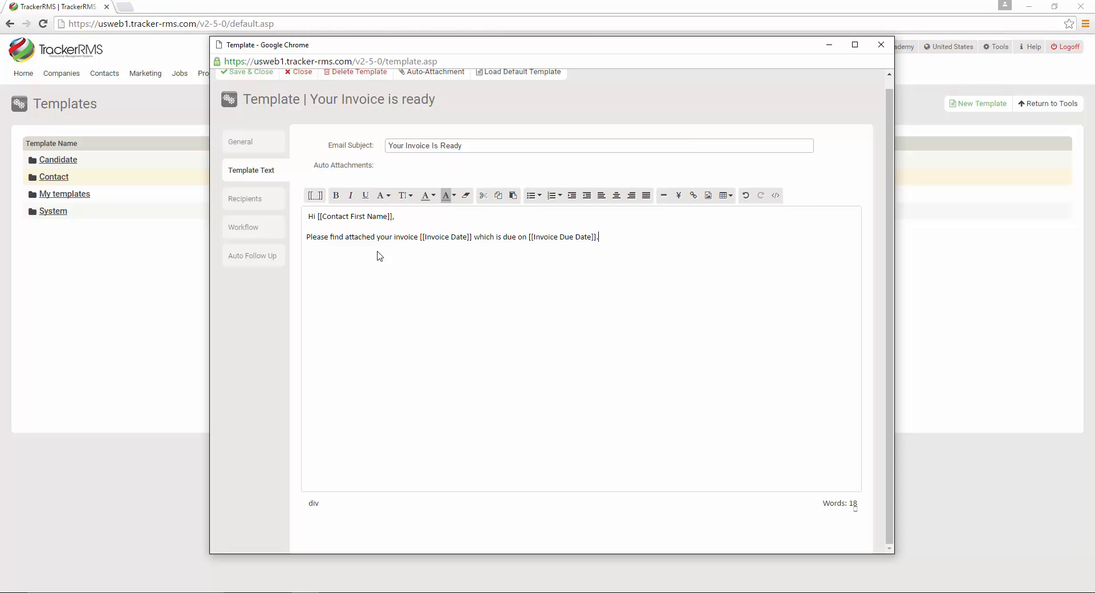
Review the template's workflow choices for invoice status and its general details, and save and close the template
click(248, 229)
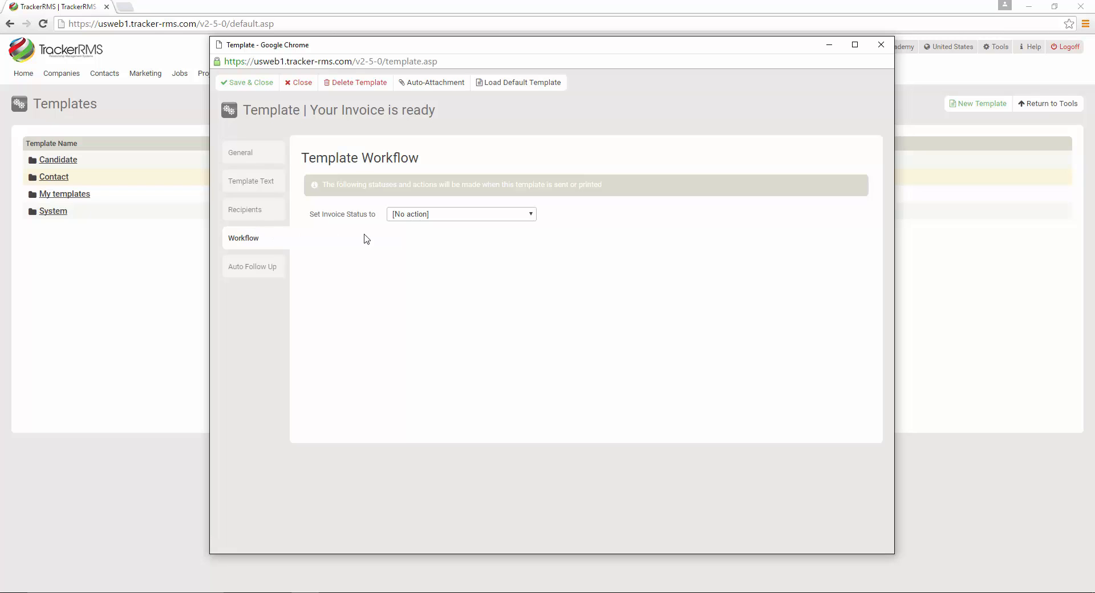
click(468, 218)
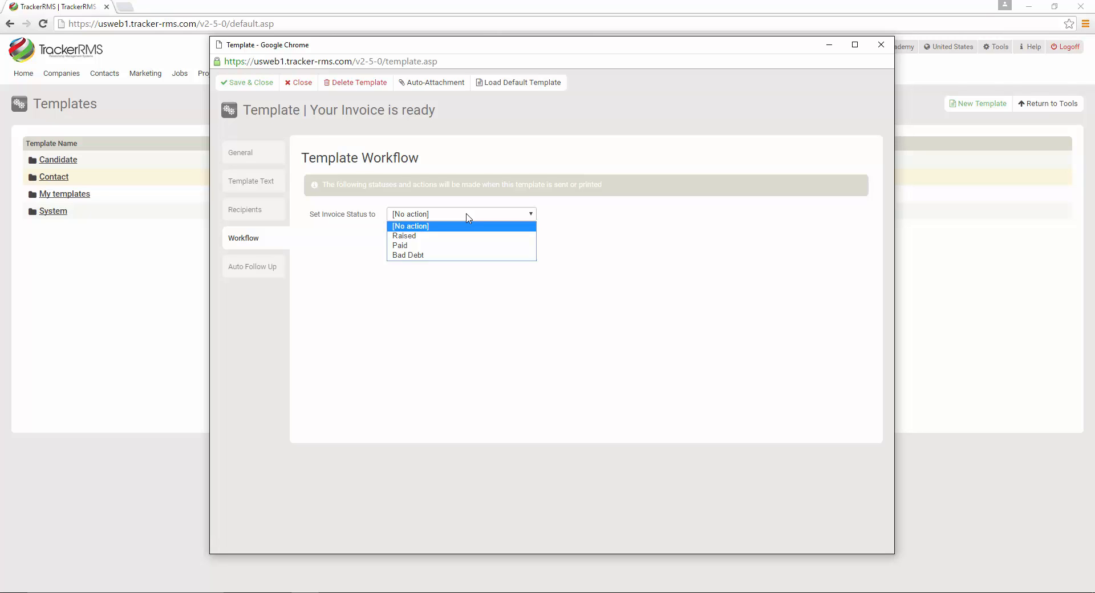
click(361, 224)
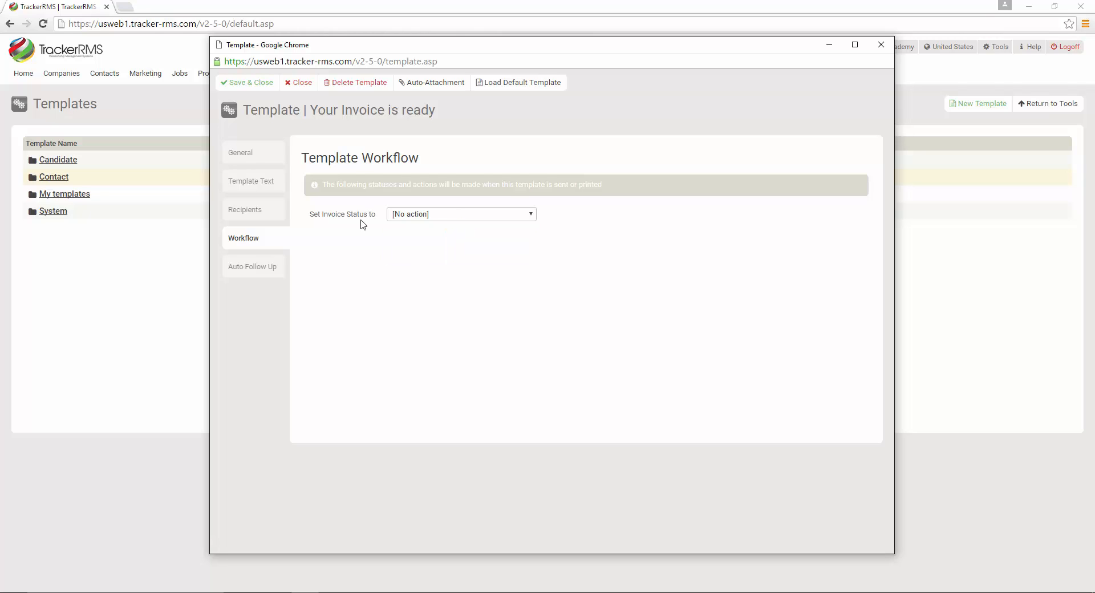
click(253, 152)
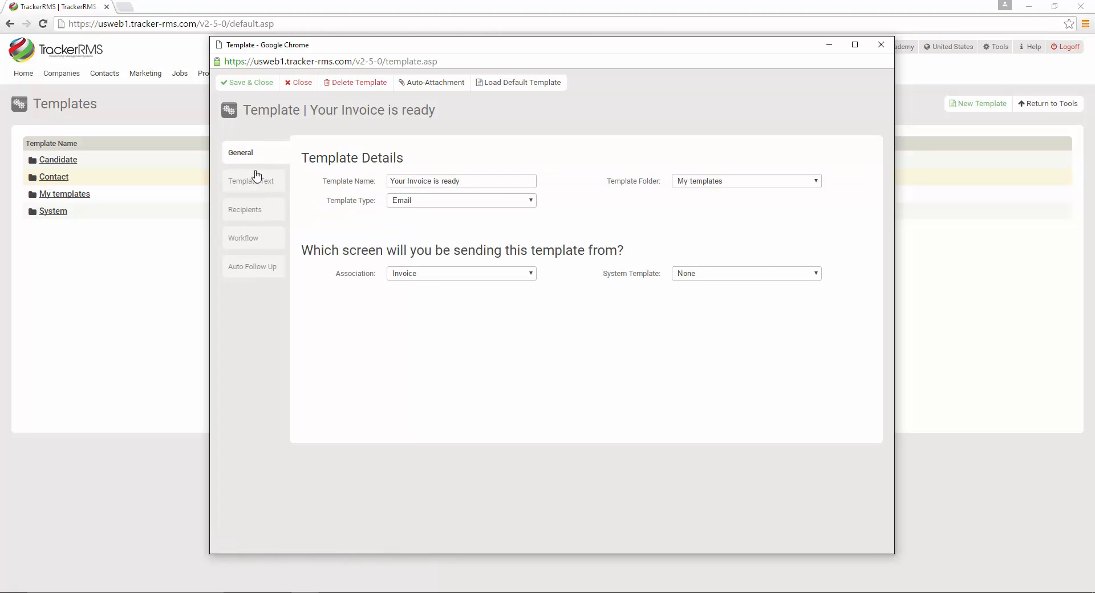
click(249, 84)
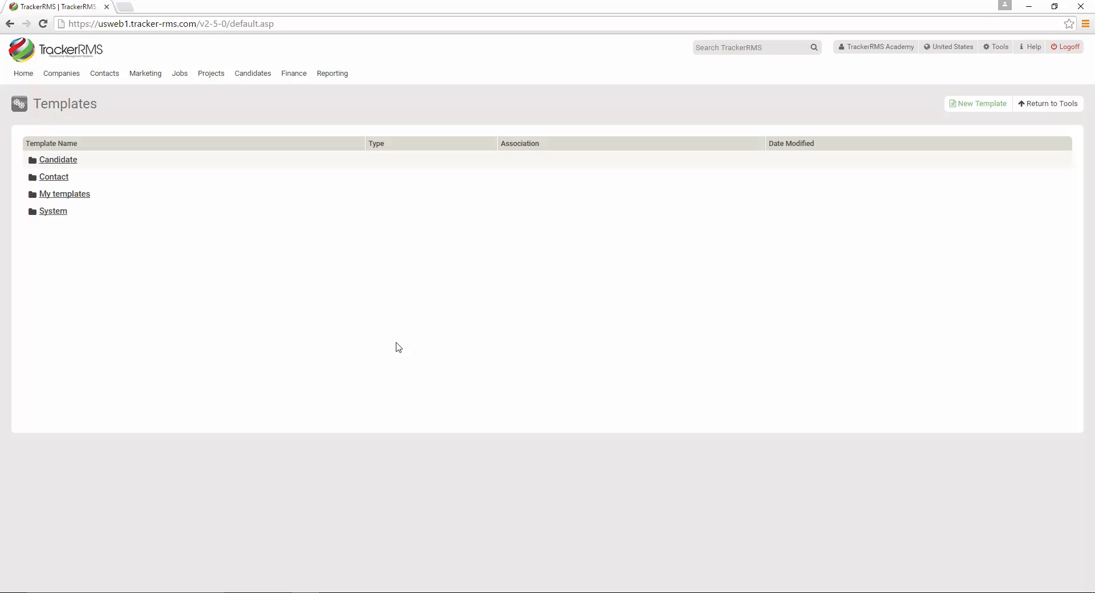
Open the recently viewed project PRO-1001 sql developer and show its timesheets for March 2016
mouse_move(206, 78)
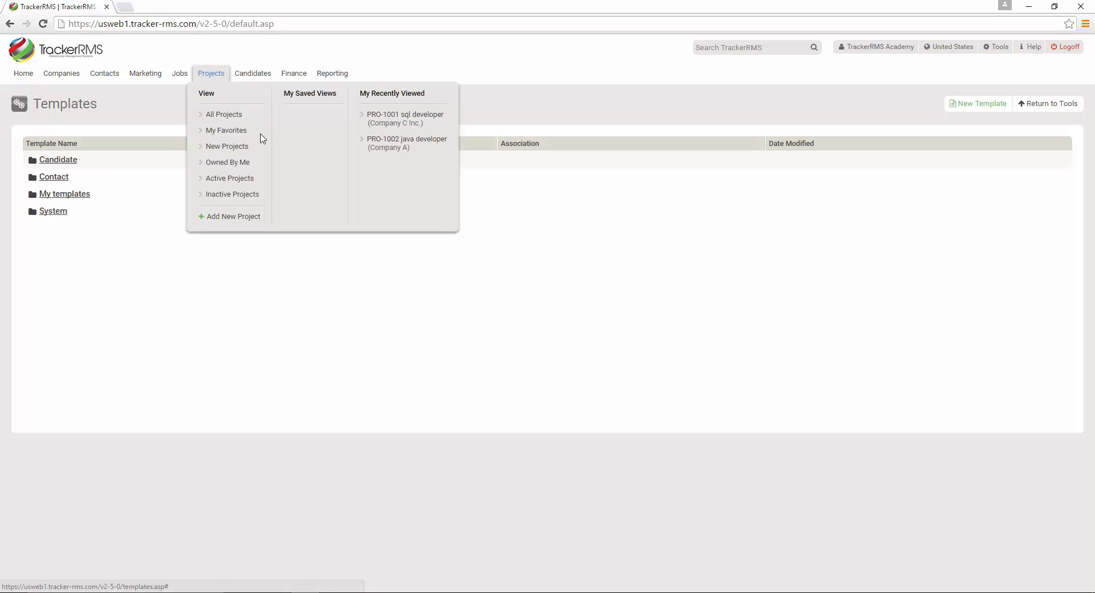
click(413, 116)
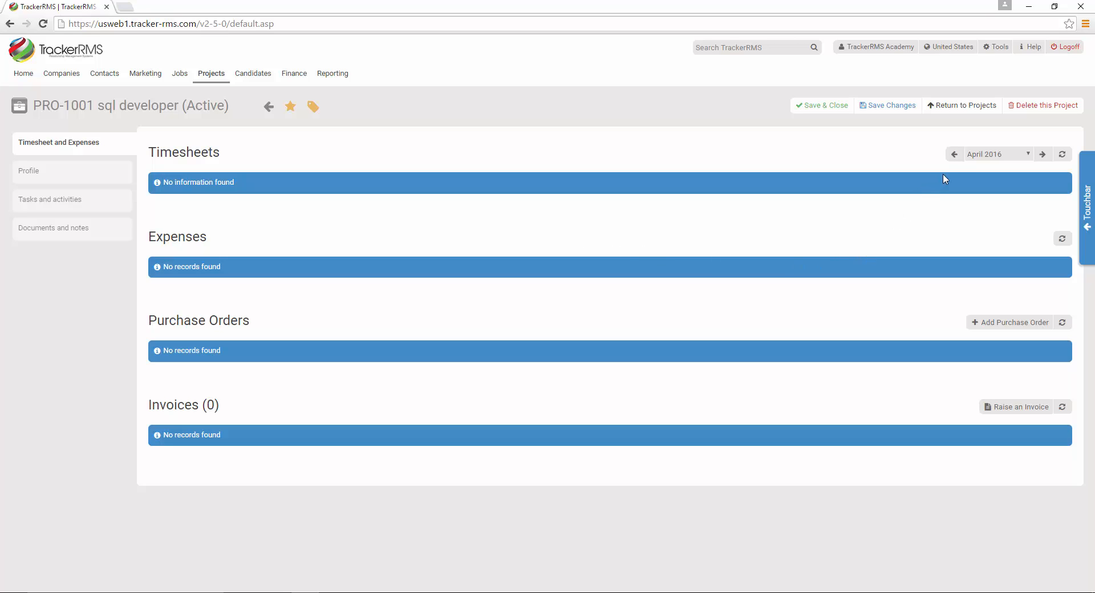
click(953, 155)
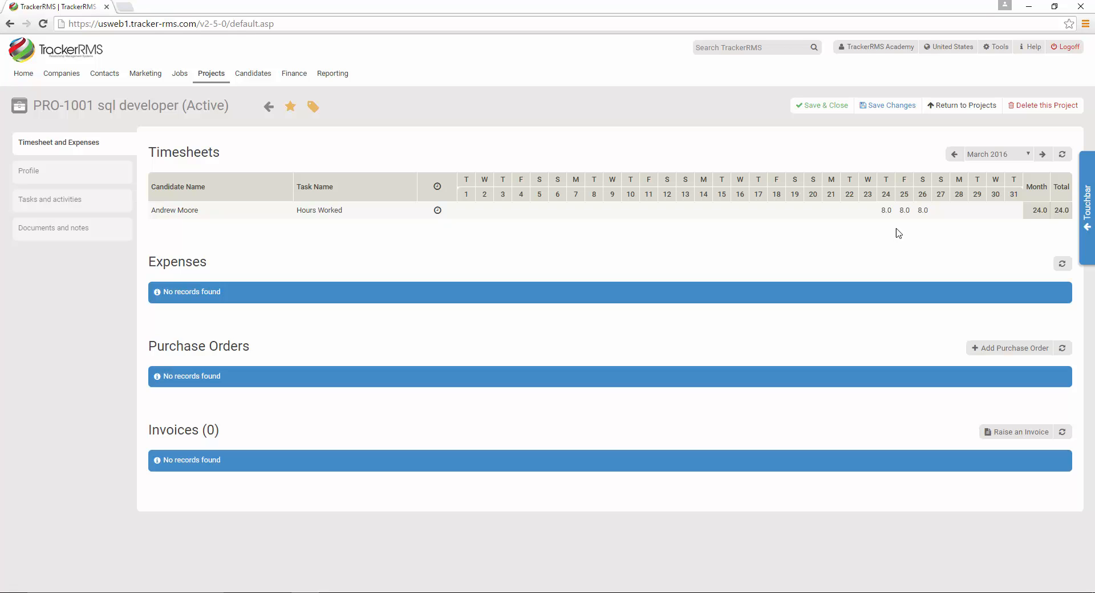
click(1089, 204)
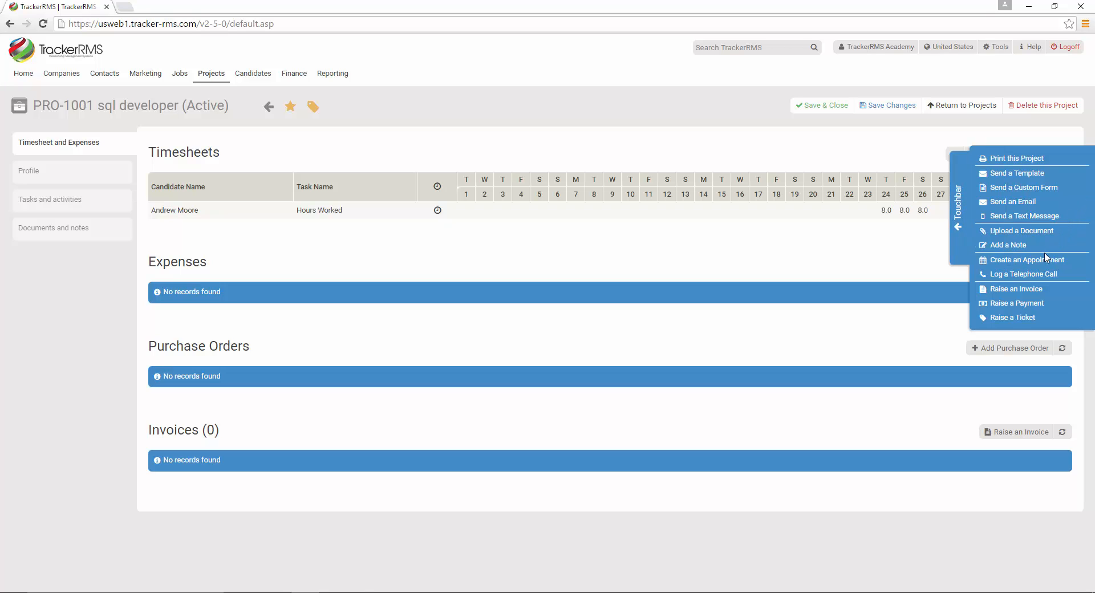
click(1018, 289)
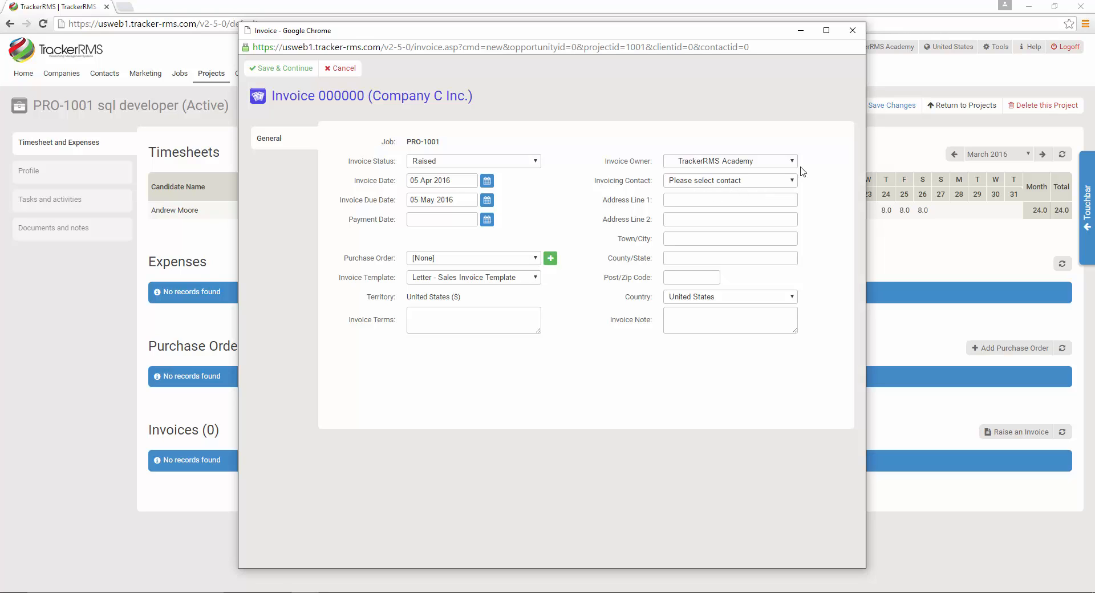
click(852, 31)
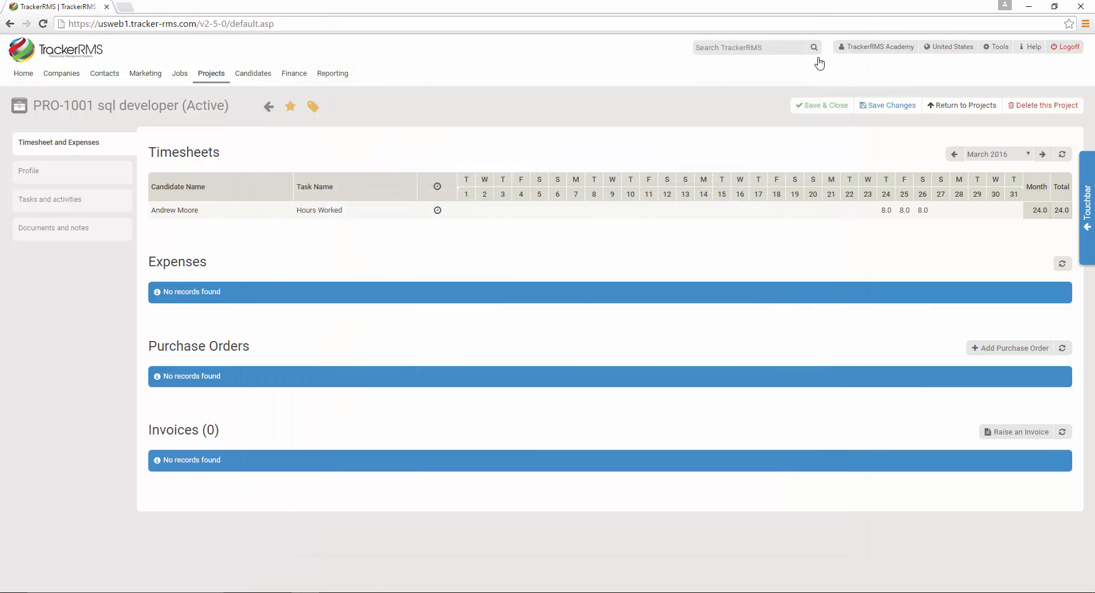
In the project profile, set the commercial contact to the same person as the delivery contact and save the changes
click(68, 174)
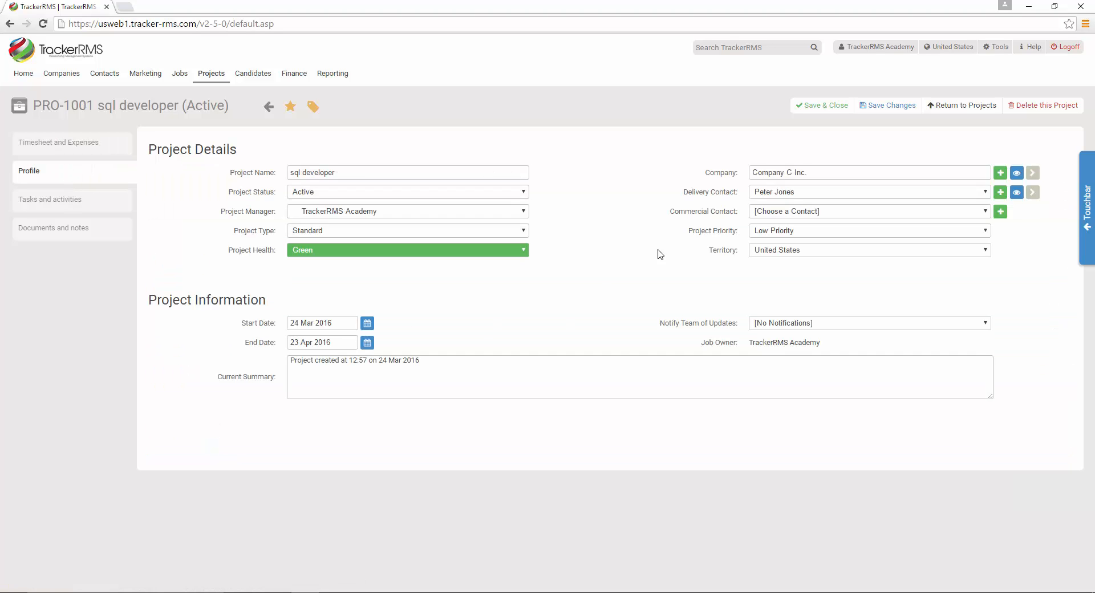
drag(741, 215, 663, 214)
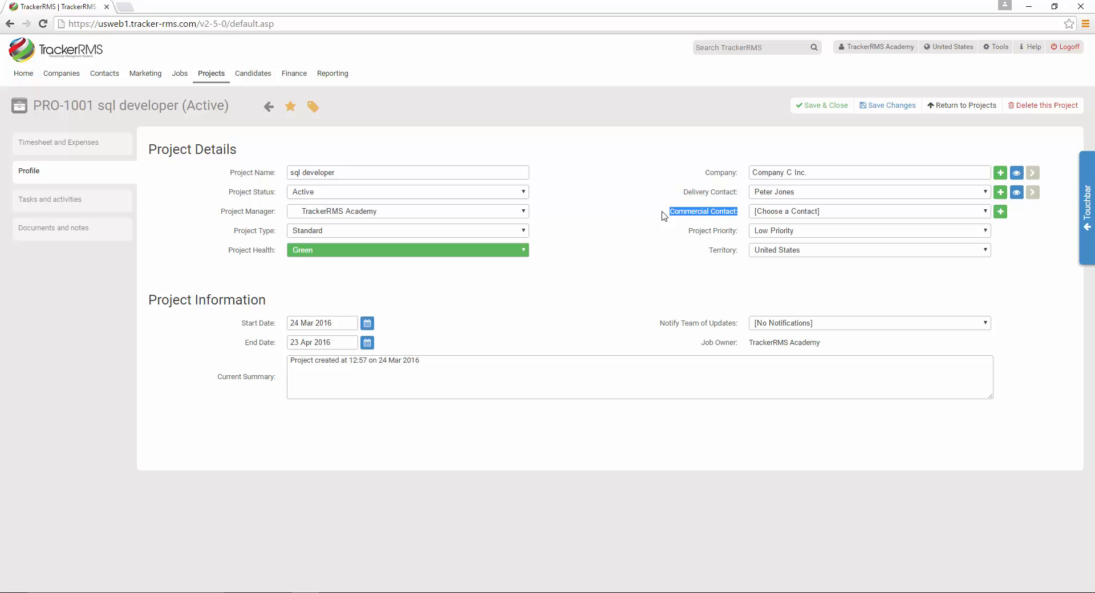
click(901, 218)
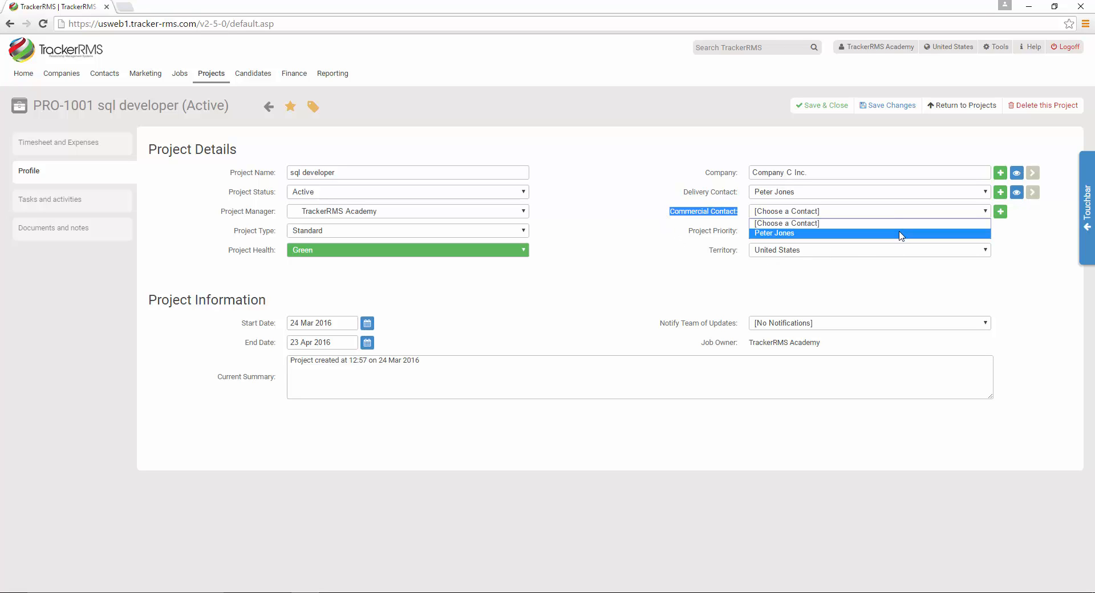
click(900, 235)
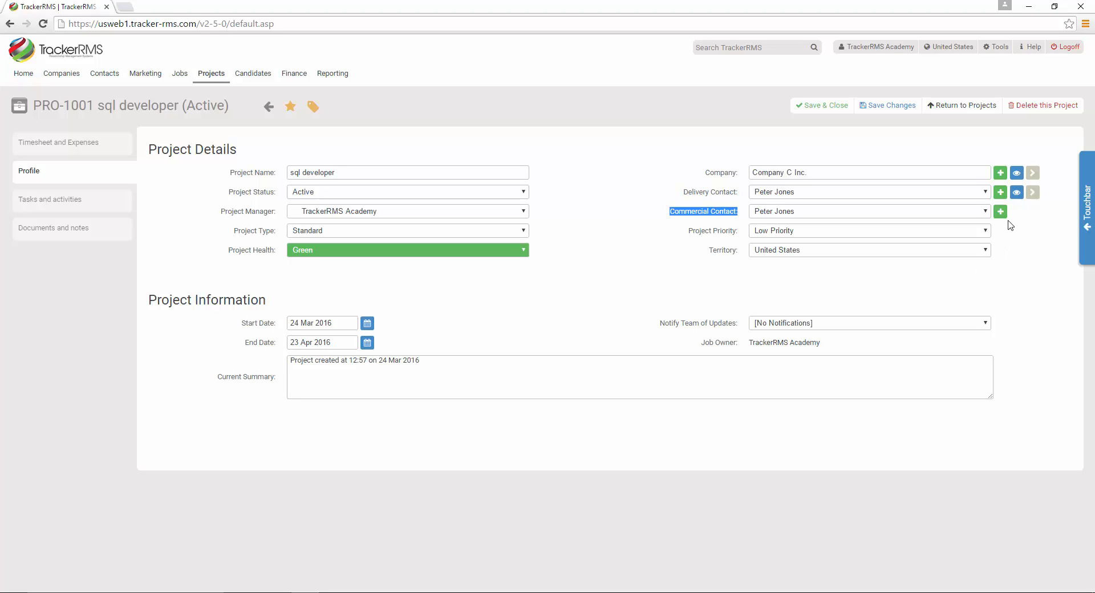
click(895, 113)
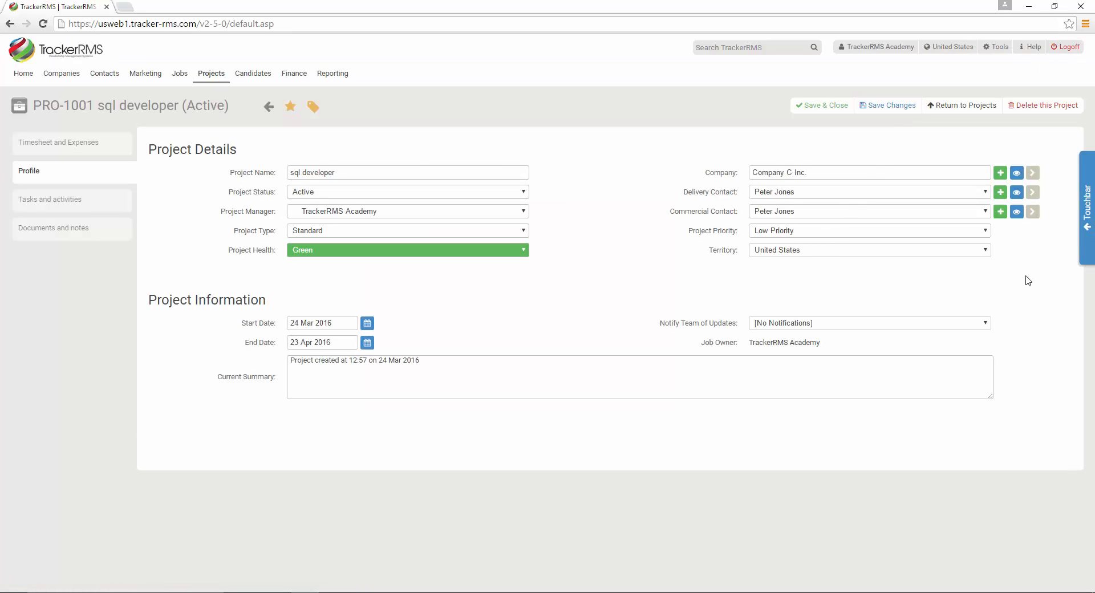
Raise a new invoice for the project and check the available invoice templates and purchase orders
click(1087, 210)
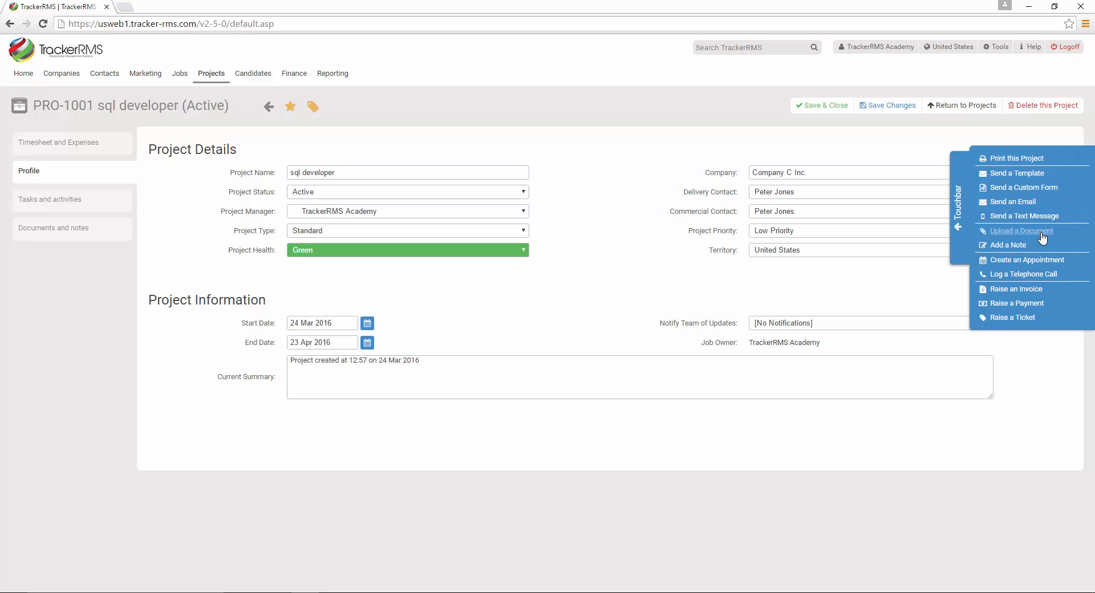
click(1014, 292)
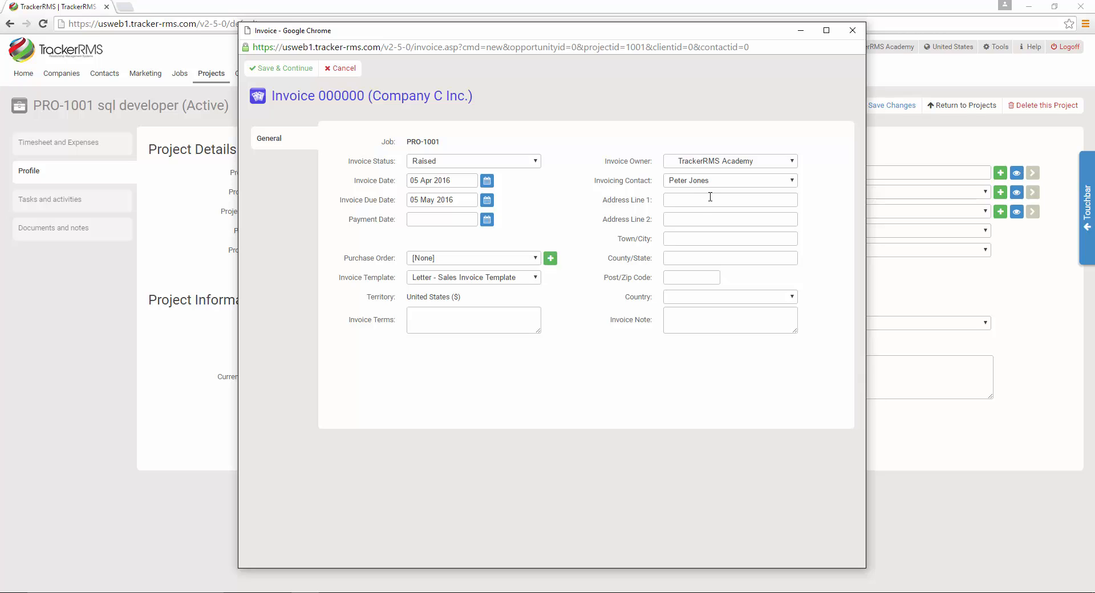
click(474, 277)
click(472, 278)
click(486, 262)
click(486, 263)
Create a purchase order with a PO reference, assign it to the invoice and save the invoice to continue
click(550, 259)
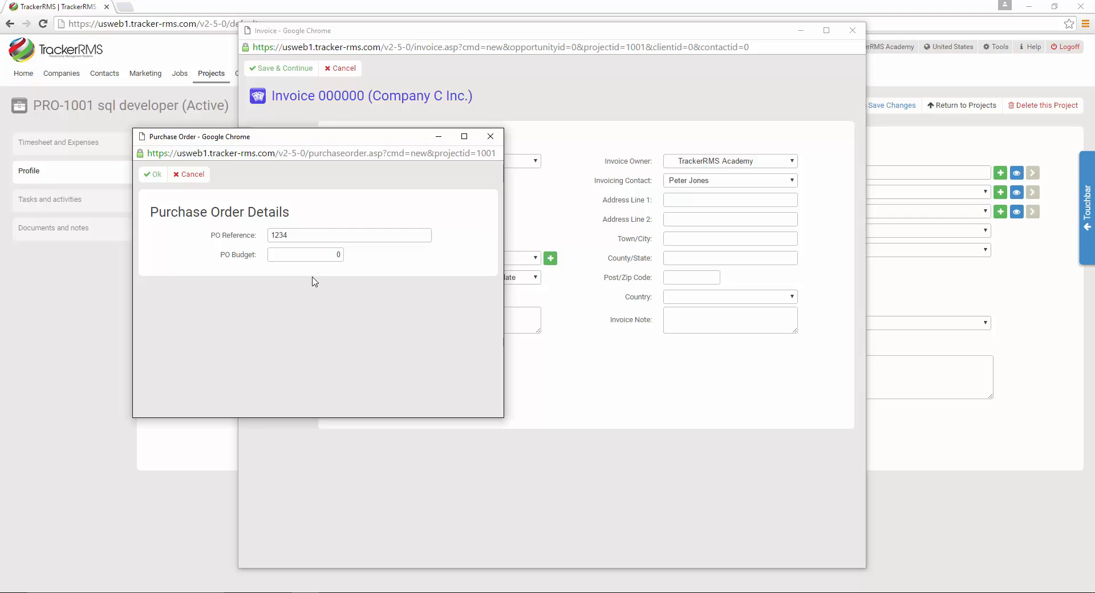
click(153, 174)
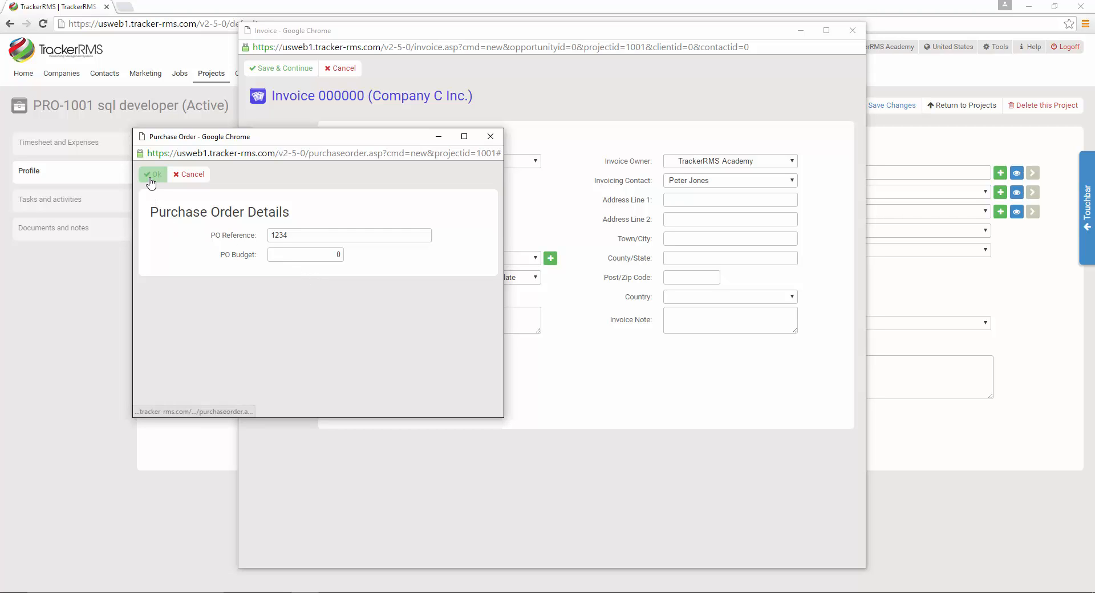
click(477, 259)
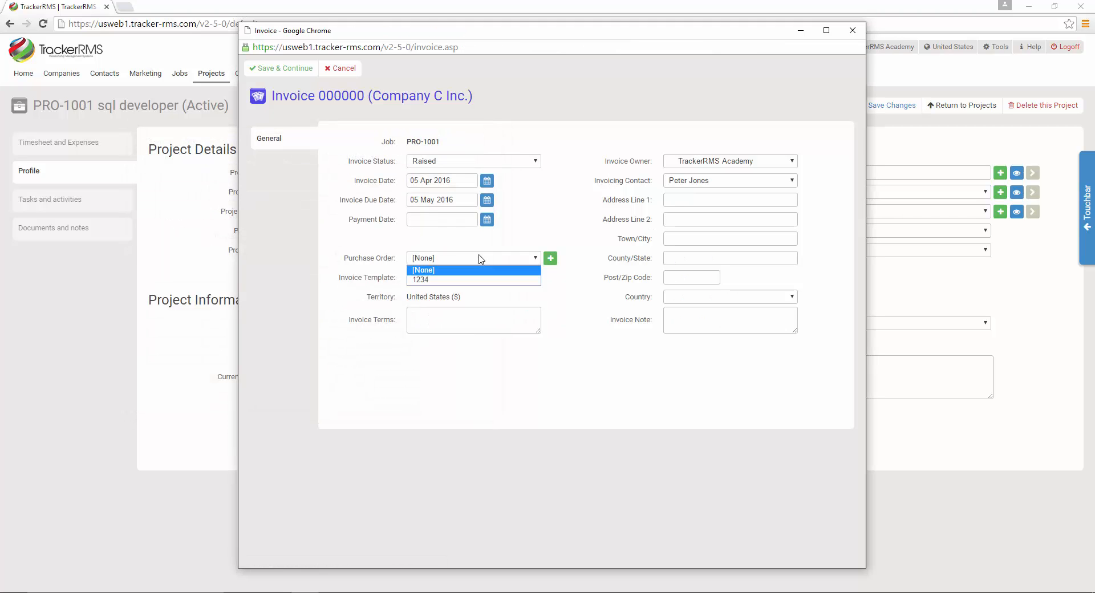
click(471, 280)
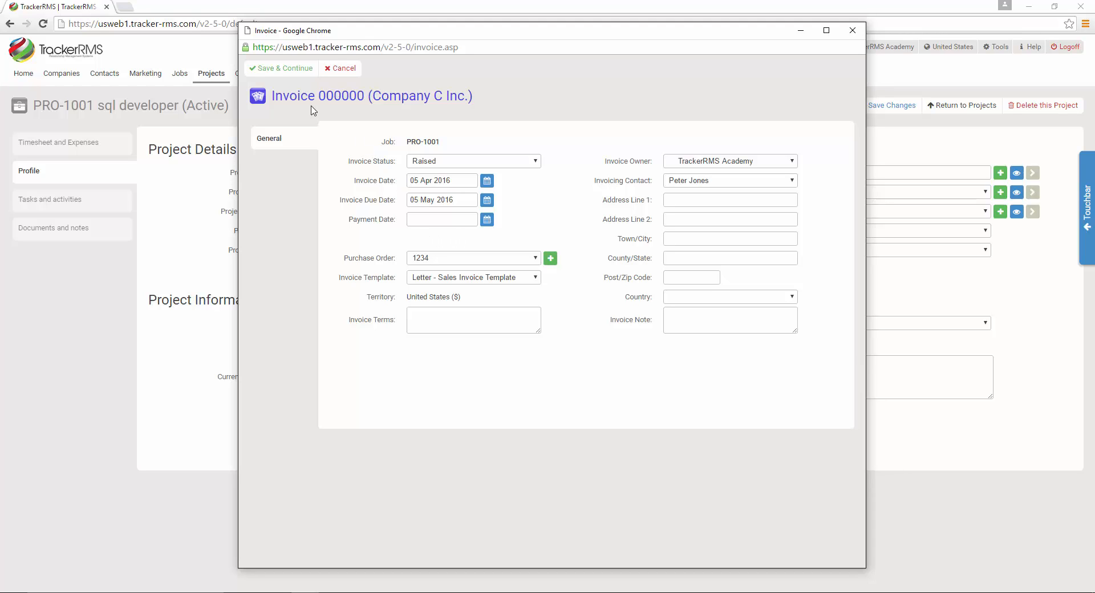
click(282, 68)
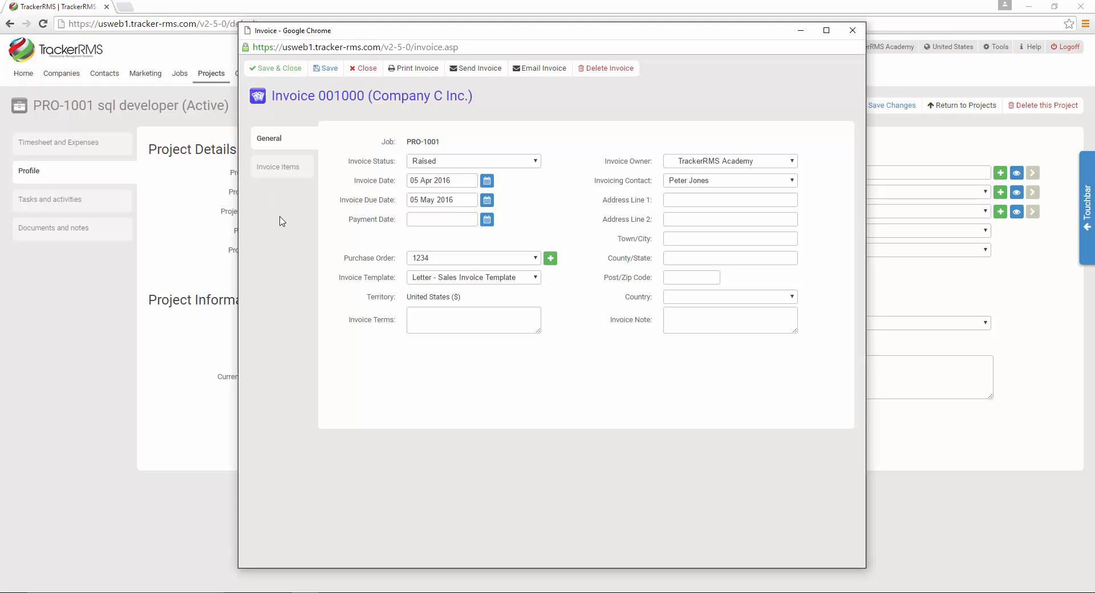
Open the invoice's items and view the blank entry form for a new item
click(277, 166)
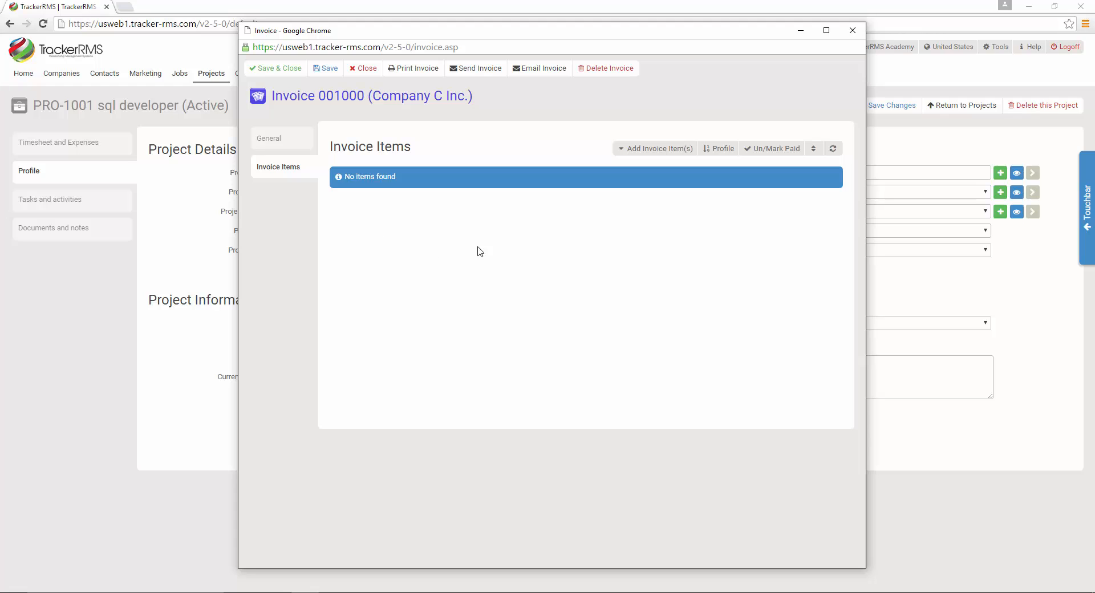
click(661, 150)
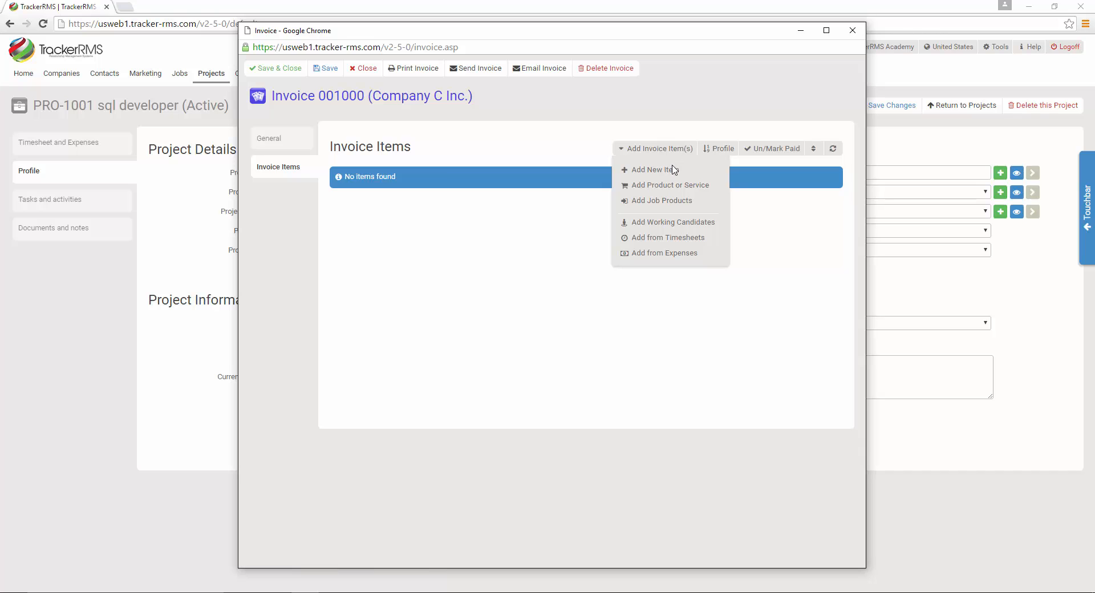
click(662, 171)
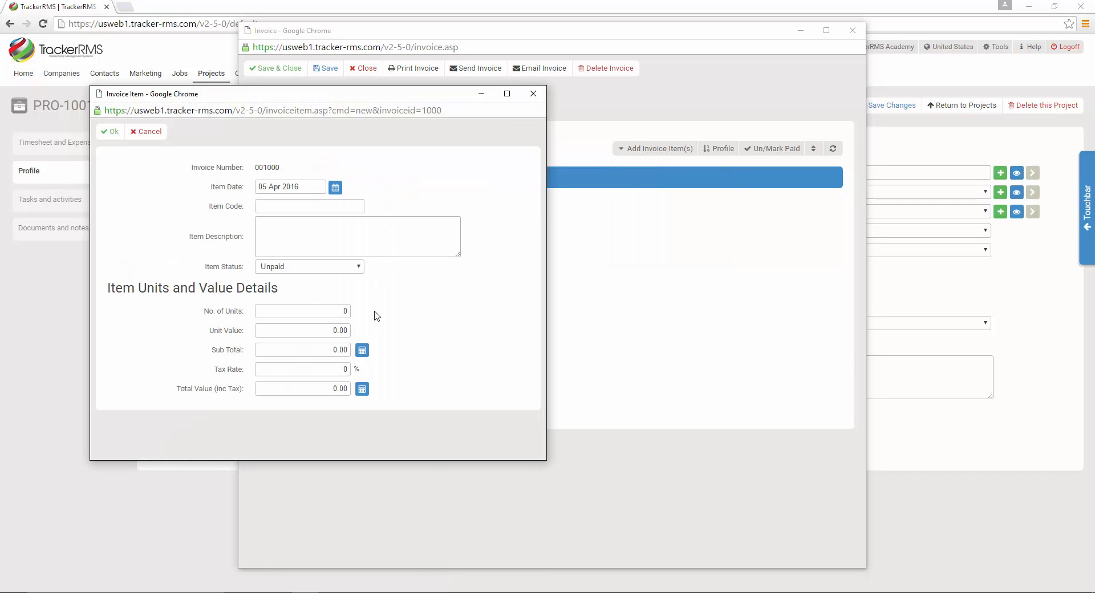
click(532, 94)
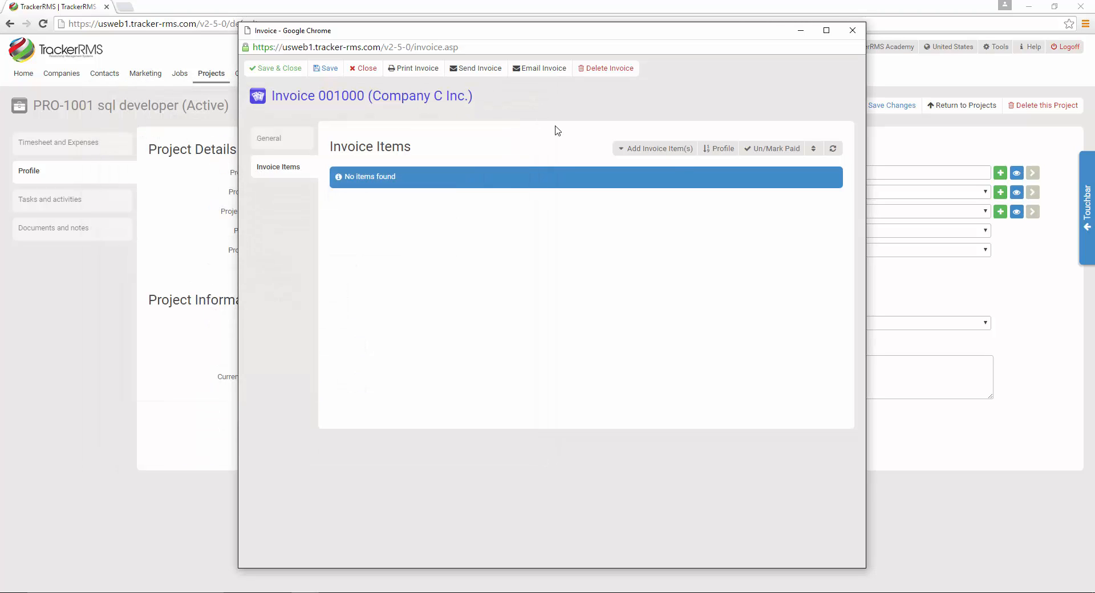
Start adding invoice items from timesheets and set the activity dates from 21 Mar 2016 to 31 Mar 2016
click(679, 149)
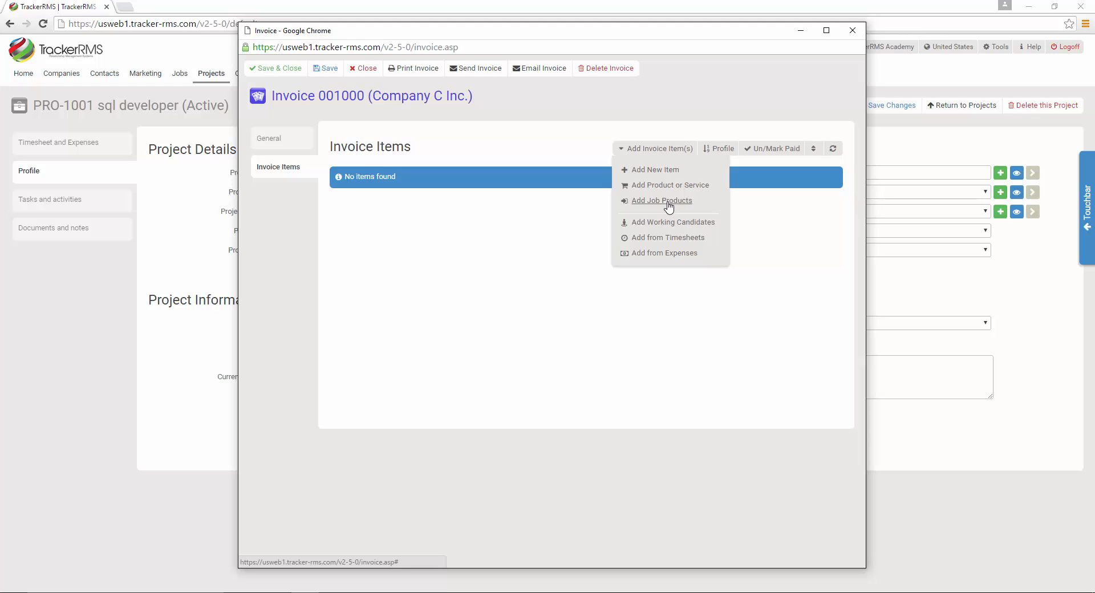
click(668, 242)
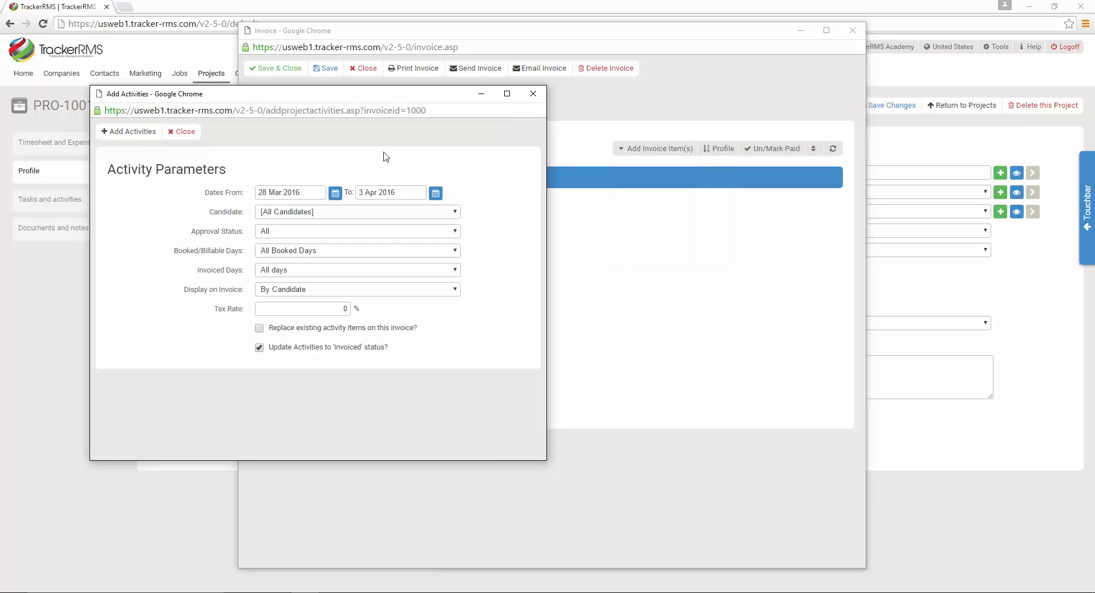
drag(360, 102, 585, 131)
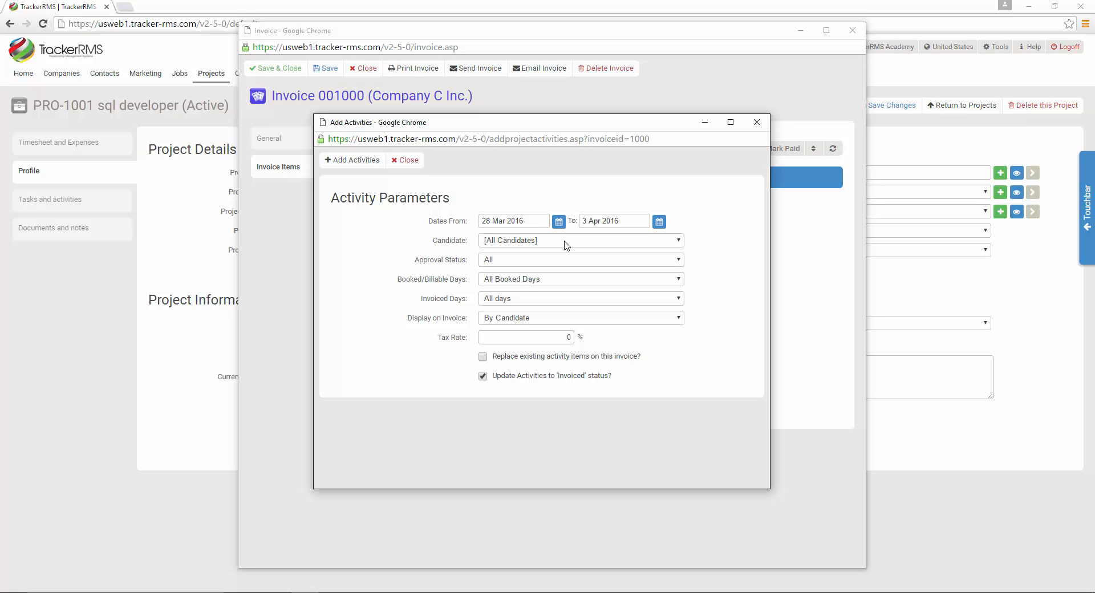
click(559, 222)
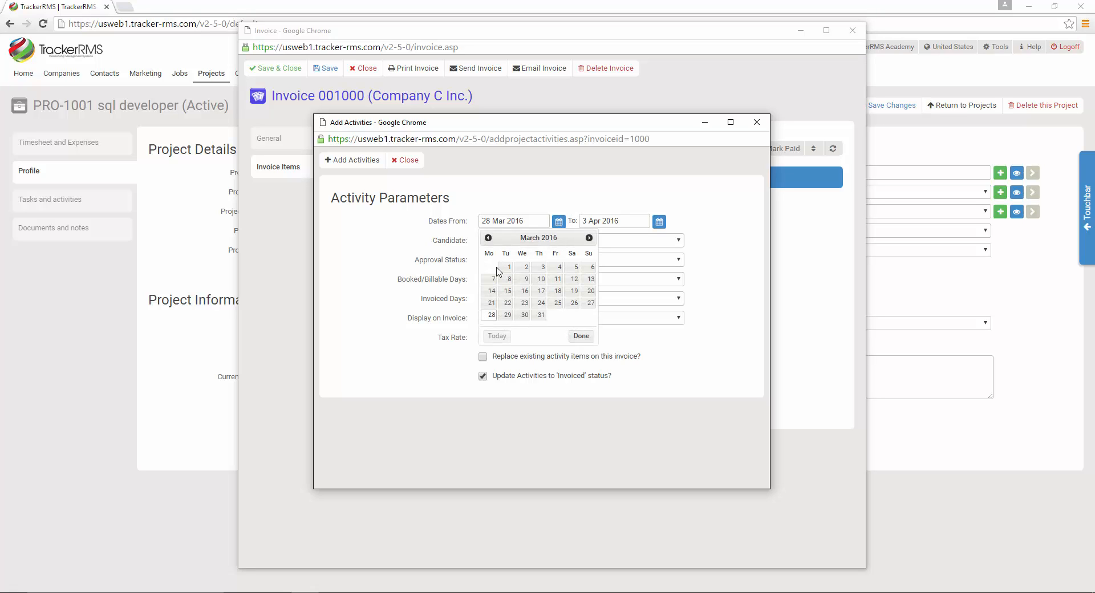
click(492, 302)
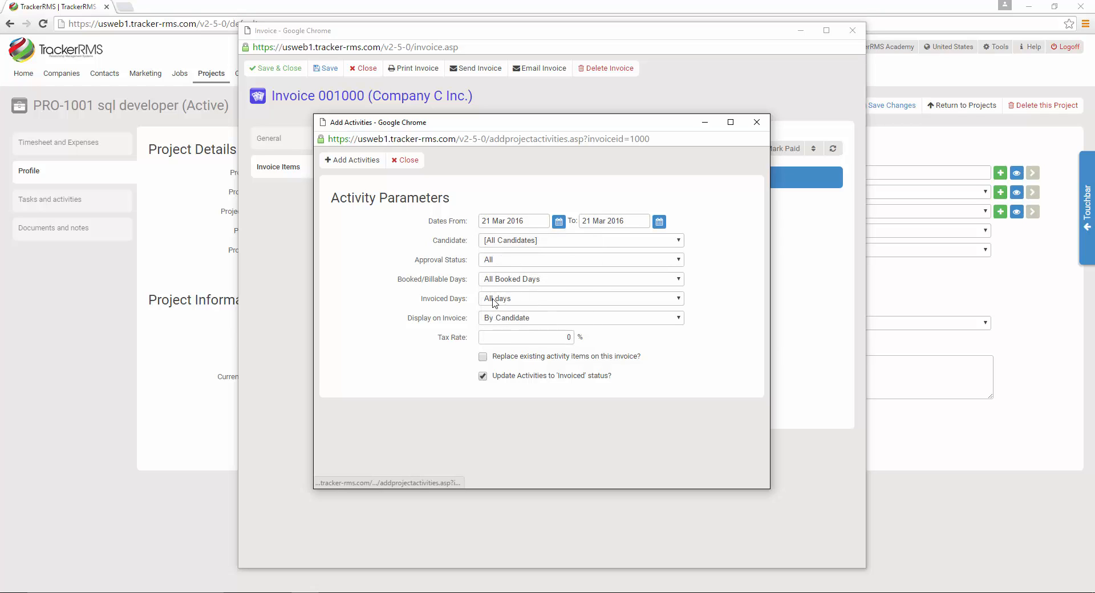
click(659, 222)
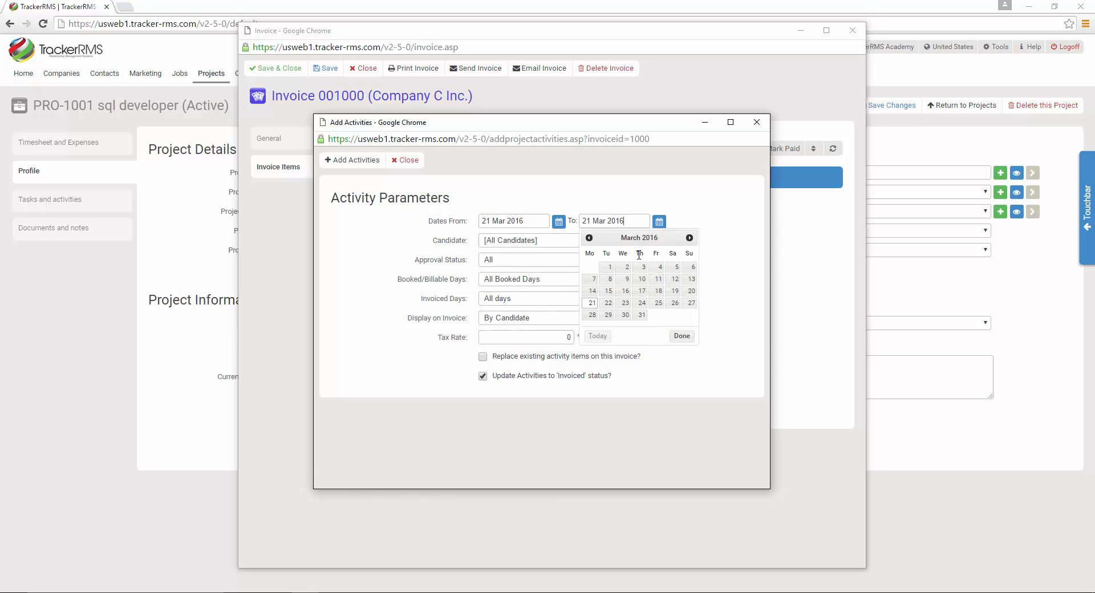
click(638, 315)
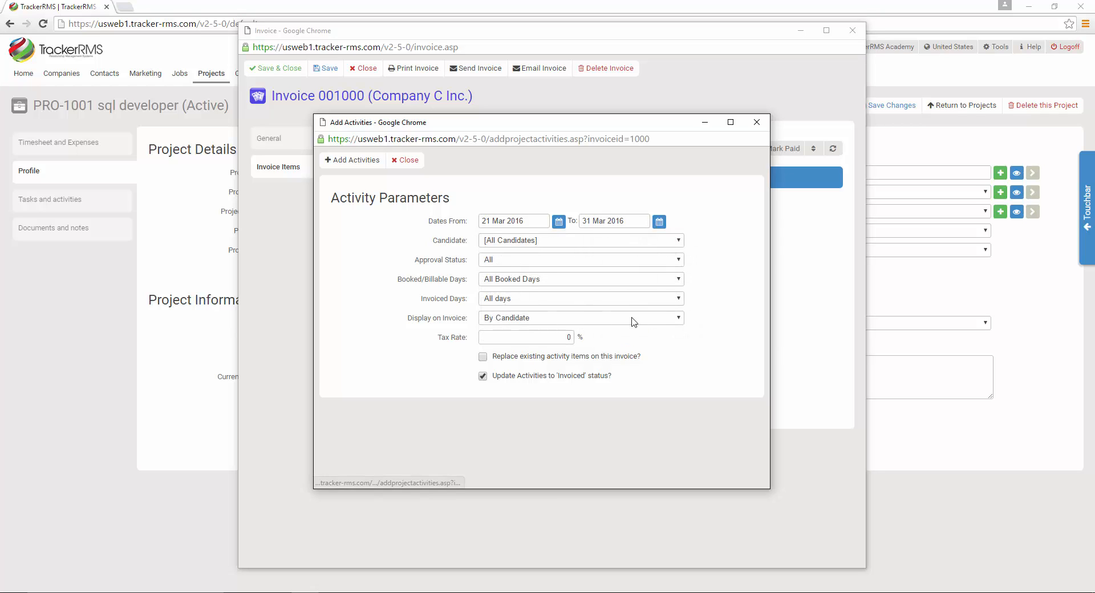
Limit the timesheet activities to the project's individual candidate, with the approval status set to All
click(512, 241)
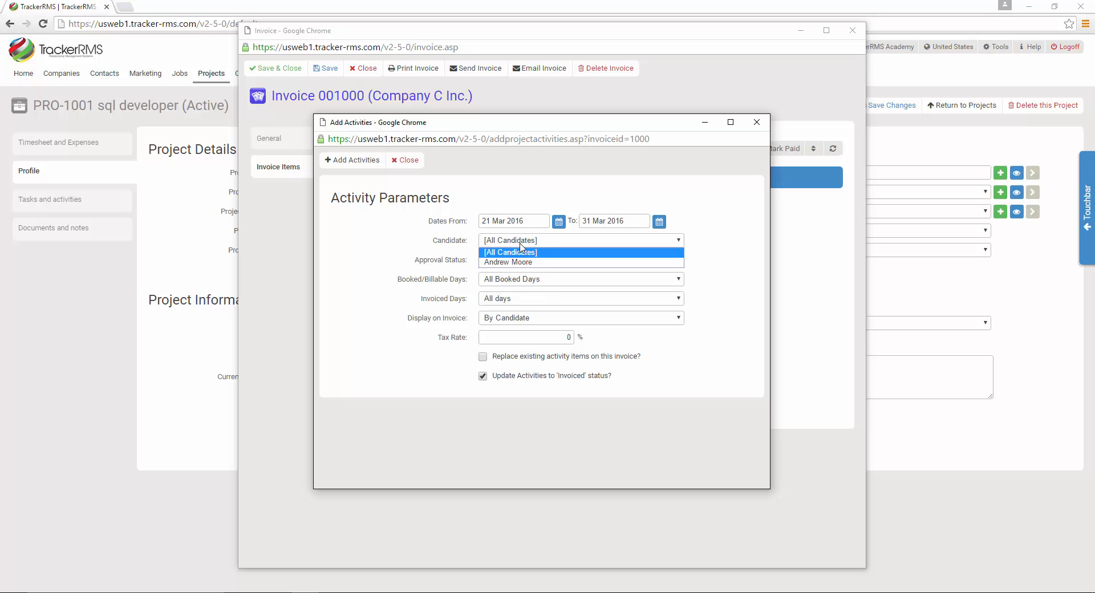
click(552, 262)
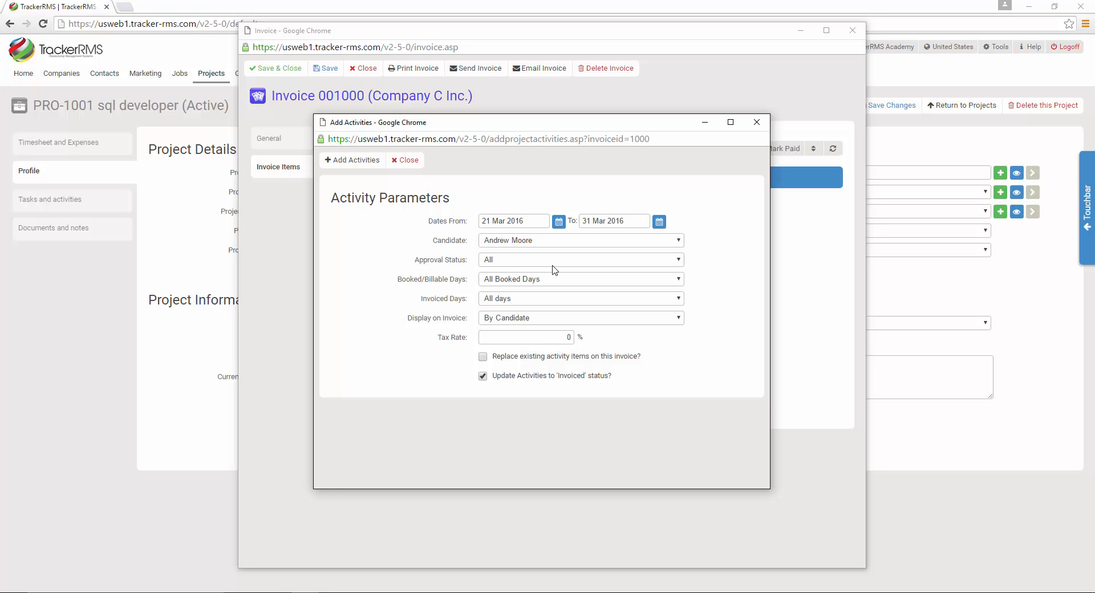
click(555, 261)
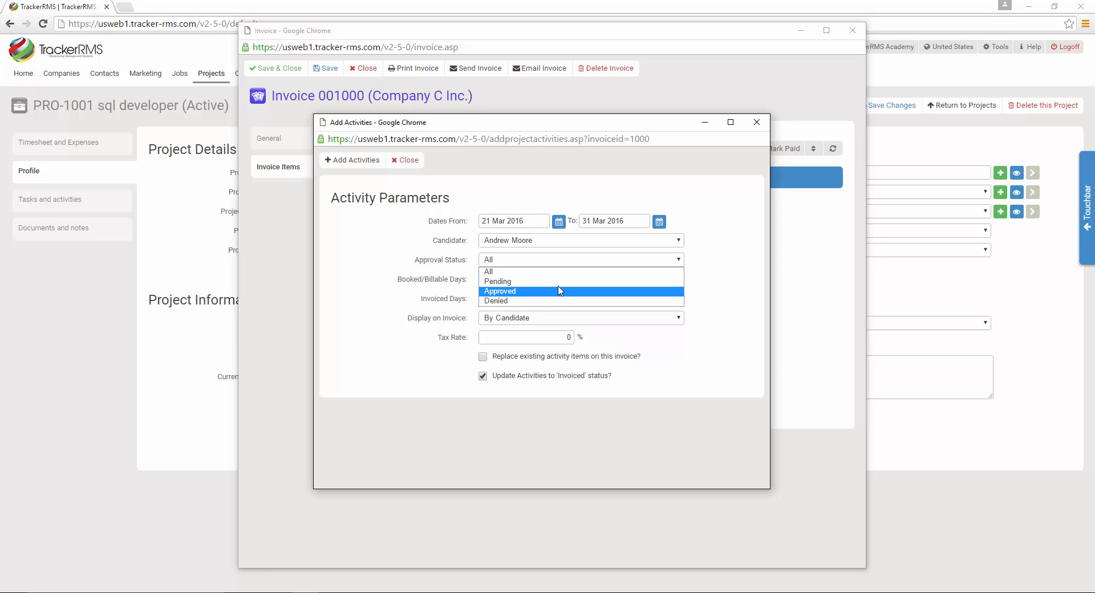
click(551, 272)
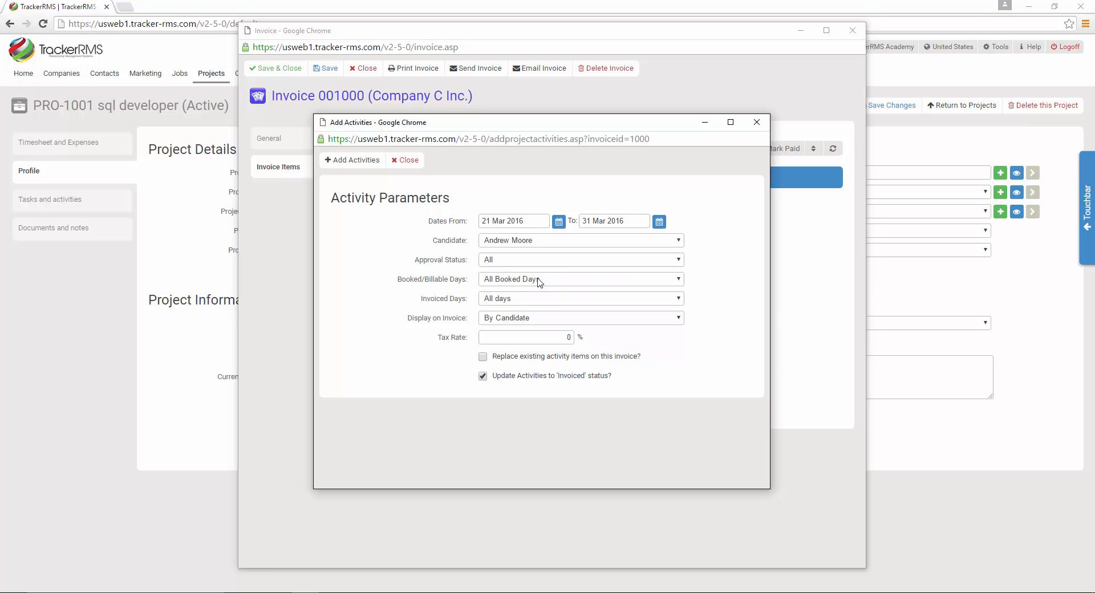
Include All Booked Days and All days for invoiced days, display By Candidate, and add the activities to the invoice
click(537, 281)
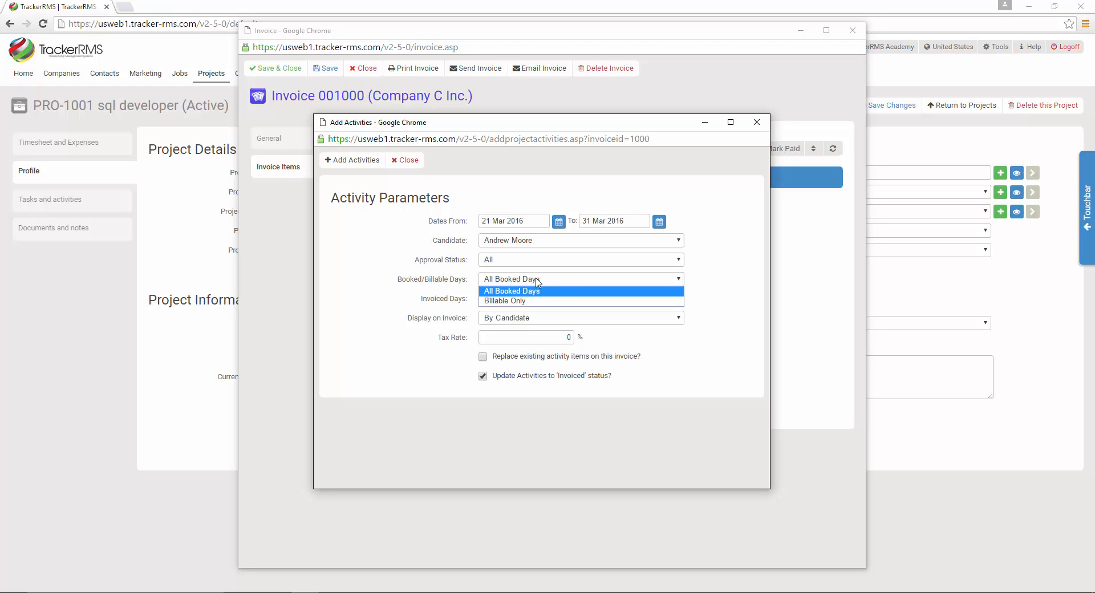
click(440, 281)
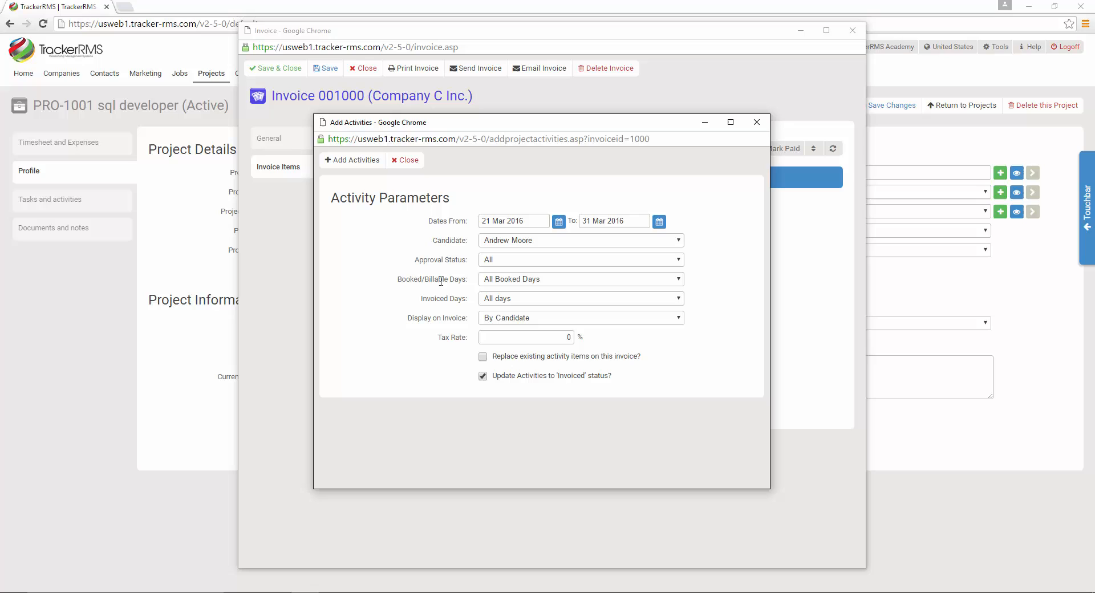
click(523, 303)
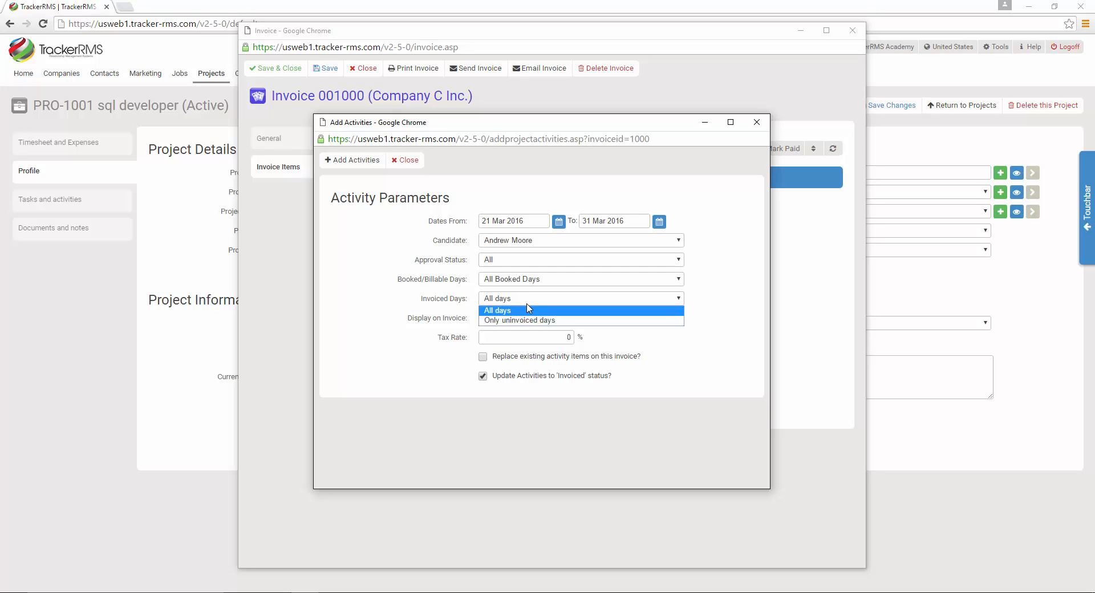
click(463, 314)
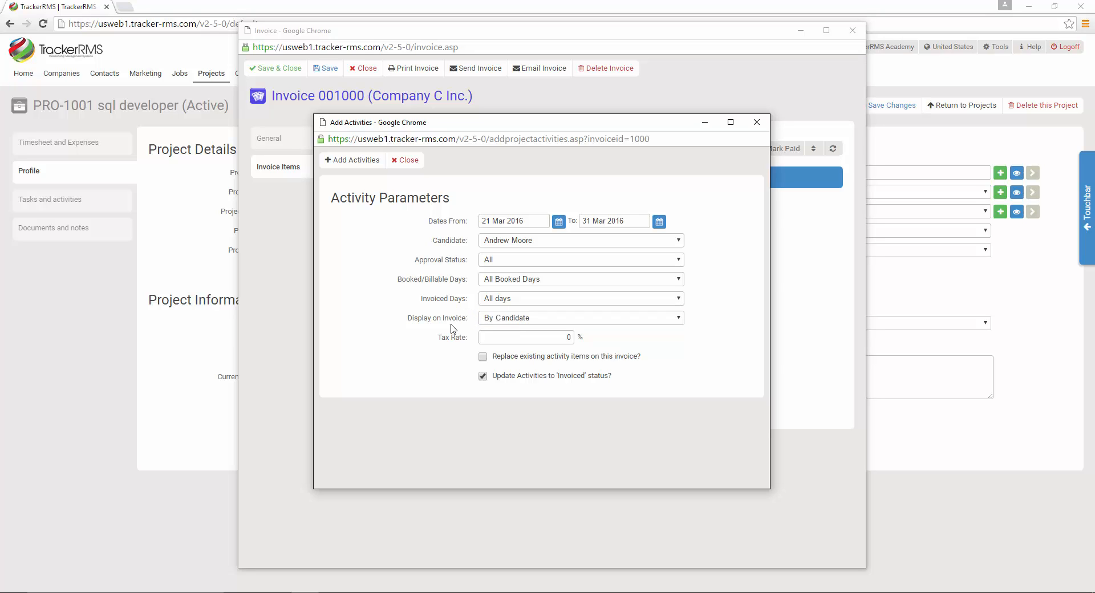
click(568, 321)
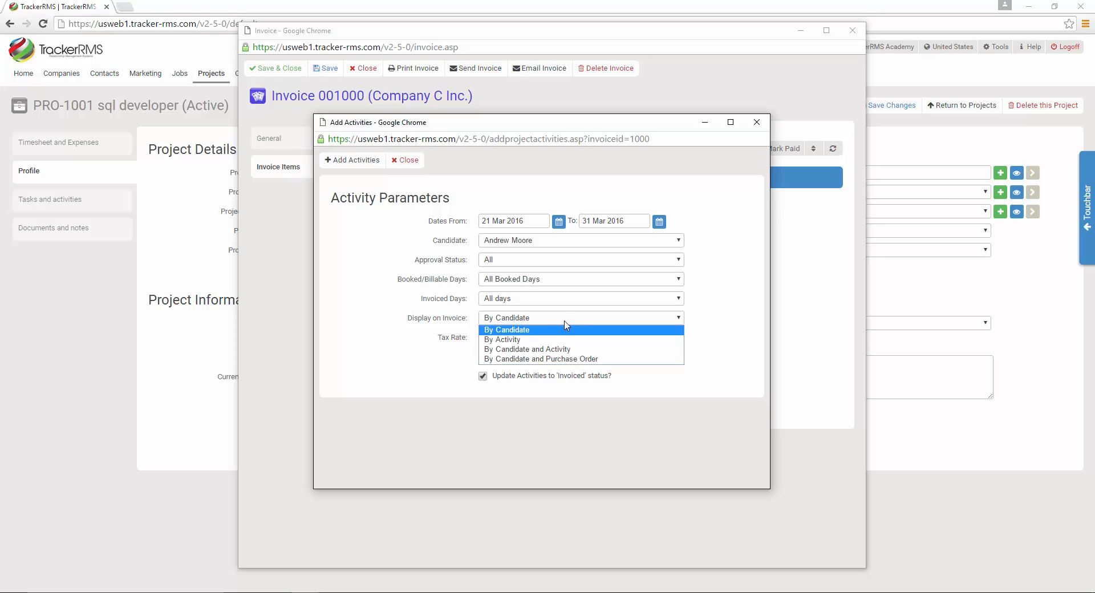
click(566, 330)
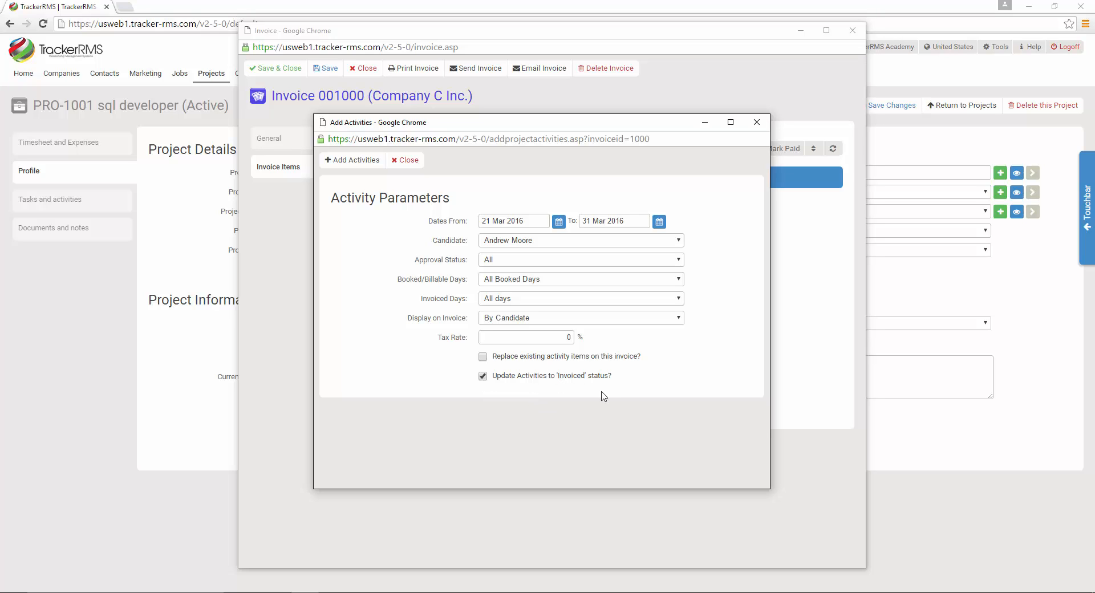
click(360, 165)
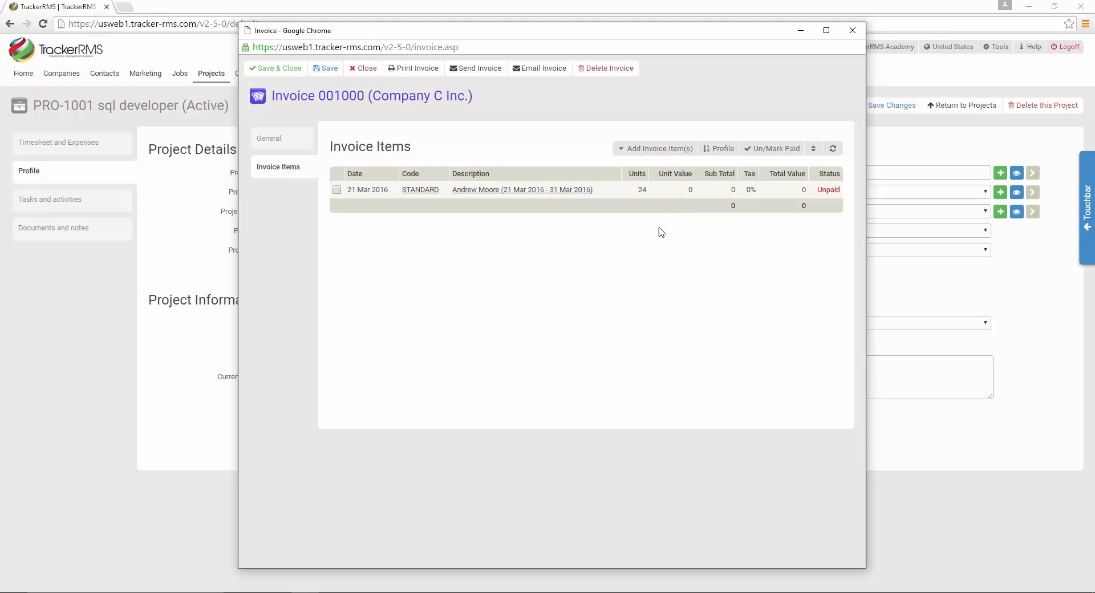
Set the STANDARD invoice item's unit value to 30, recalculate its total value including tax, and save the item
click(420, 190)
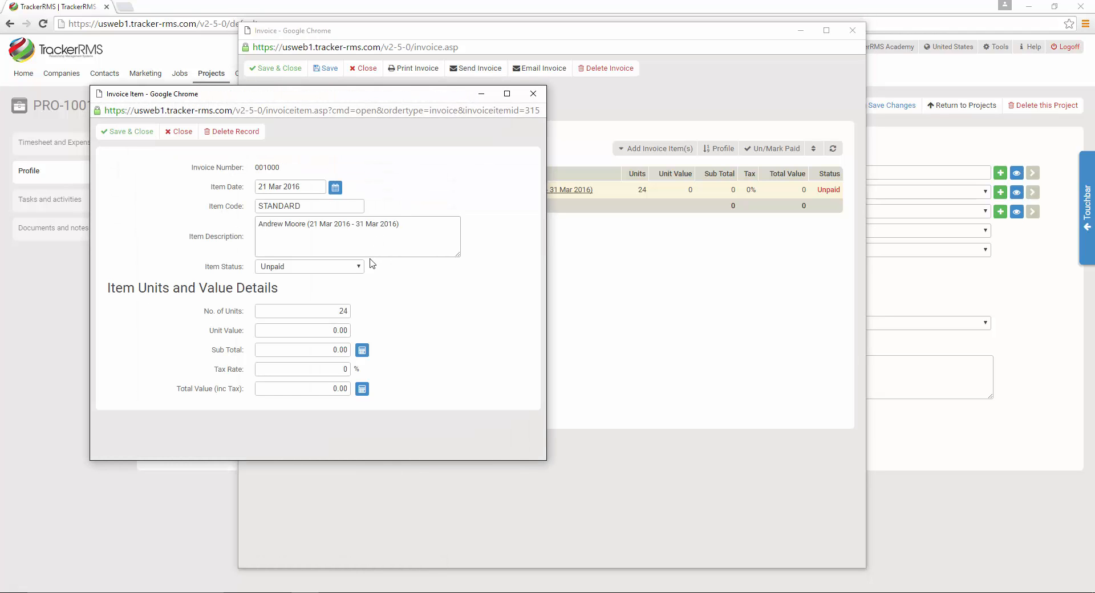
click(320, 330)
text(30)
click(362, 390)
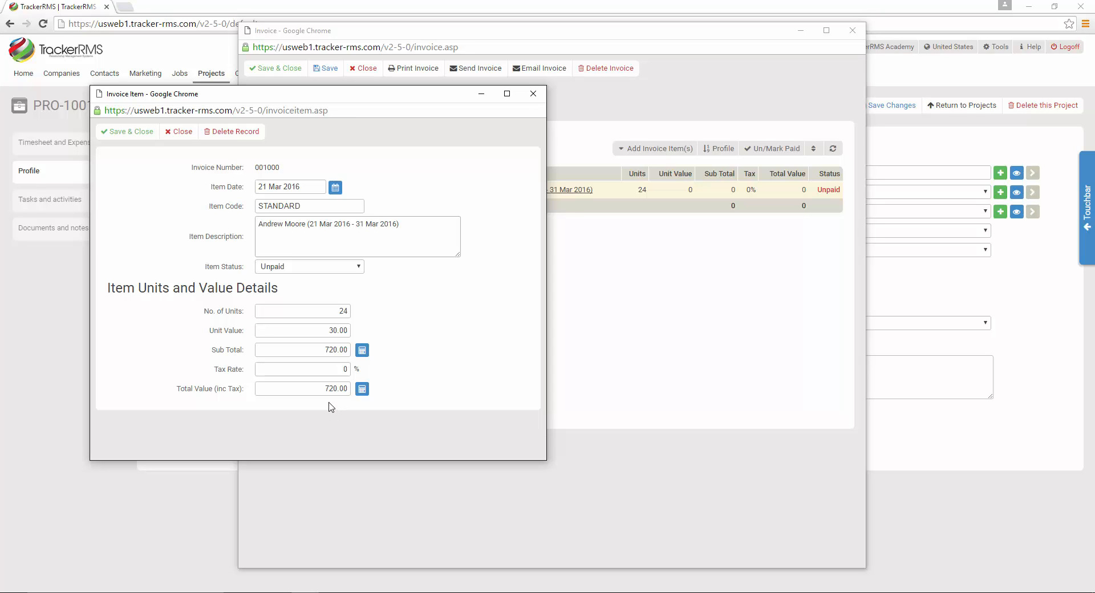
click(131, 137)
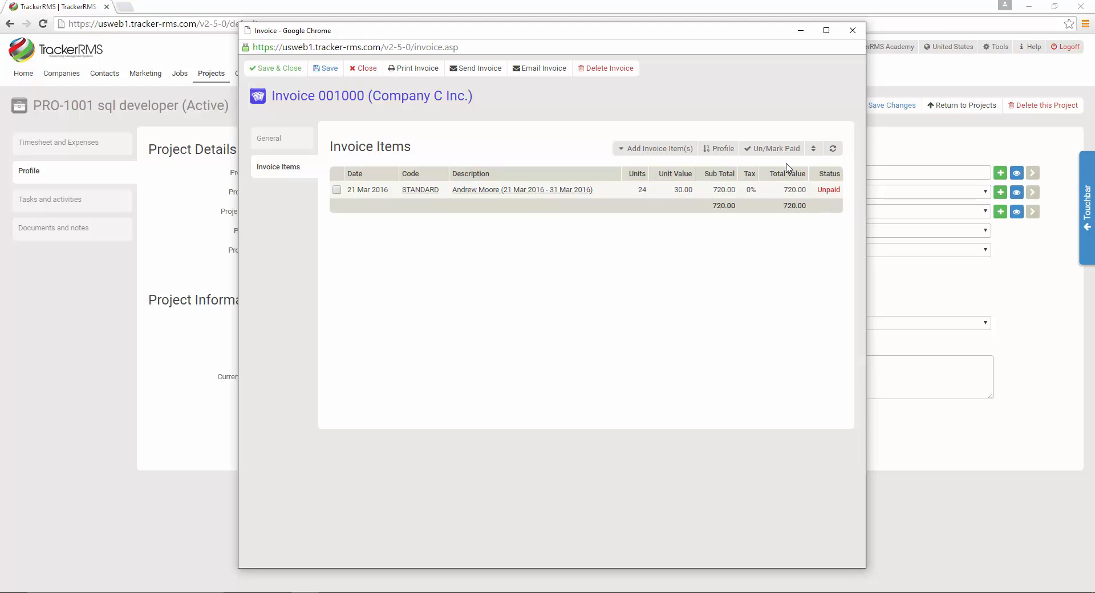
View the payment profile options for the invoice item without generating any invoices
click(336, 189)
click(718, 149)
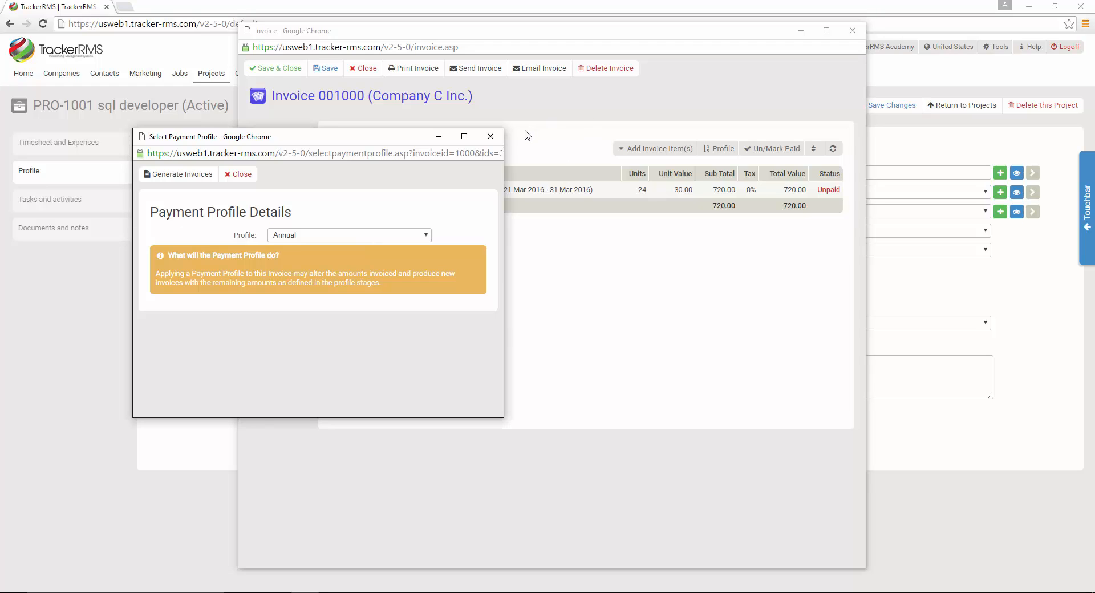
click(490, 137)
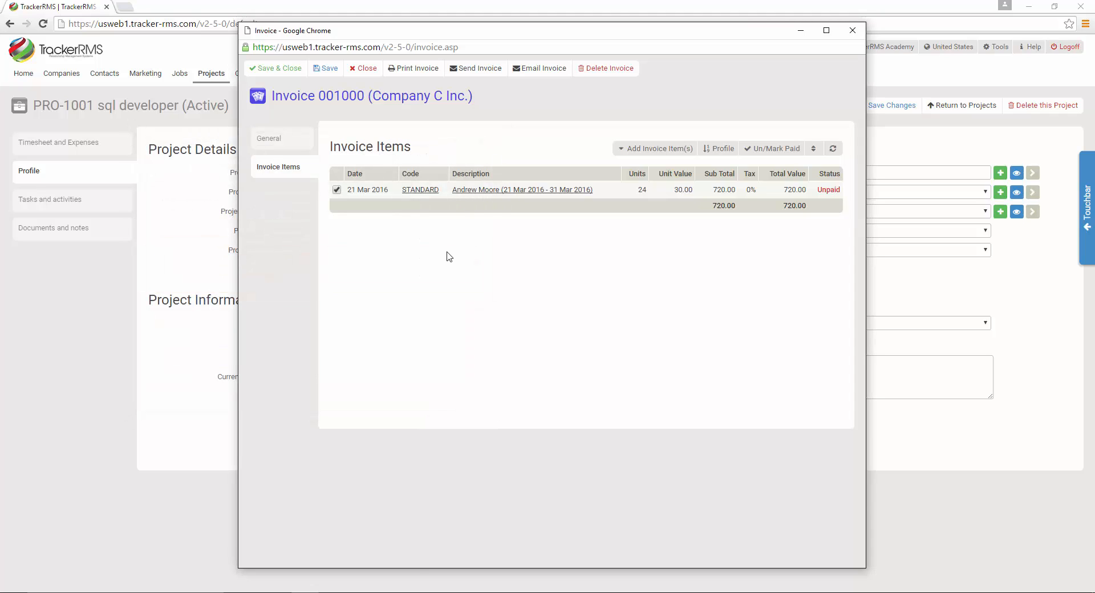
click(337, 191)
Send the invoice with the "Email - Your Invoice is ready" template from My templates after previewing it, and save and close the invoice
click(485, 71)
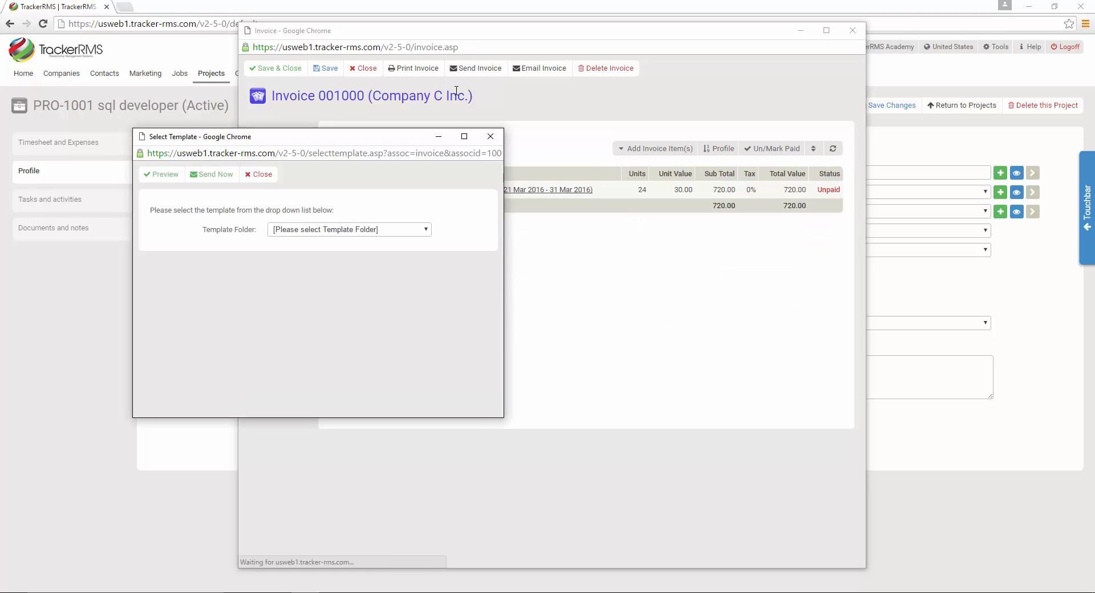
click(373, 231)
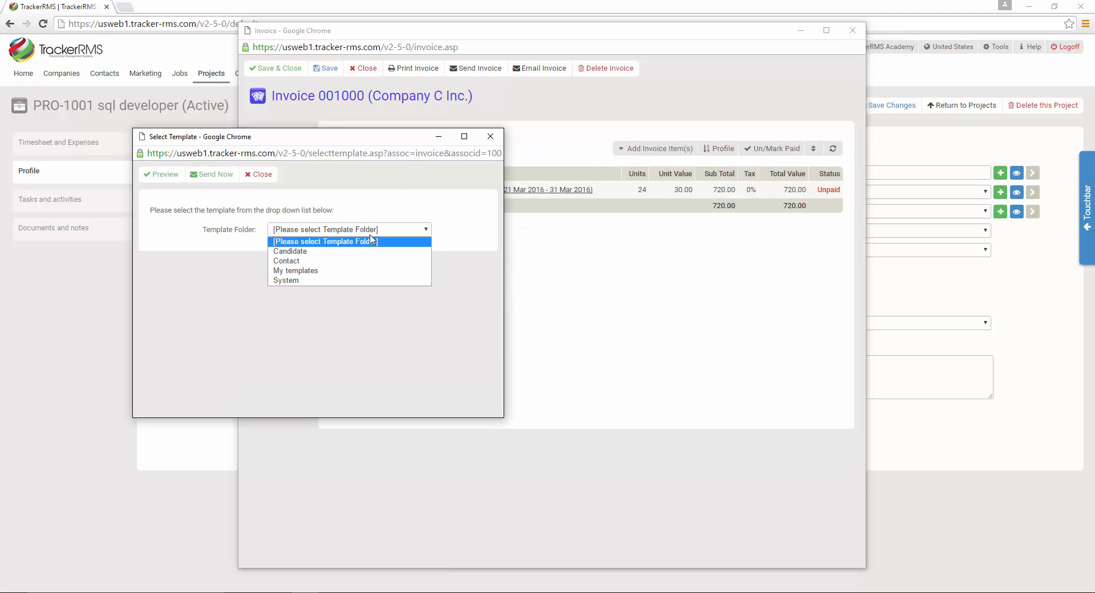
click(361, 271)
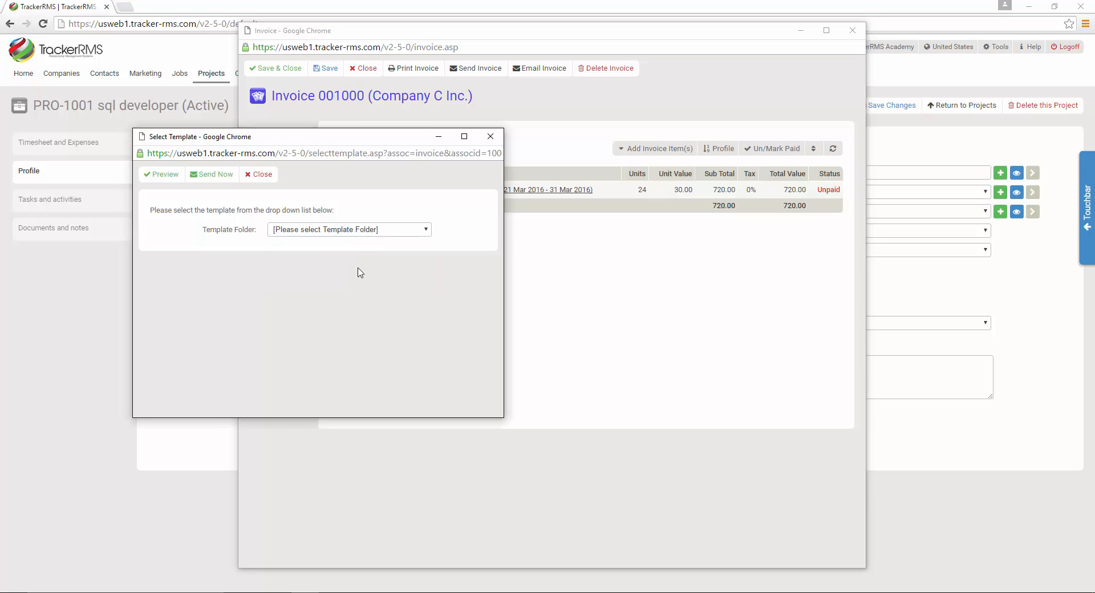
click(348, 251)
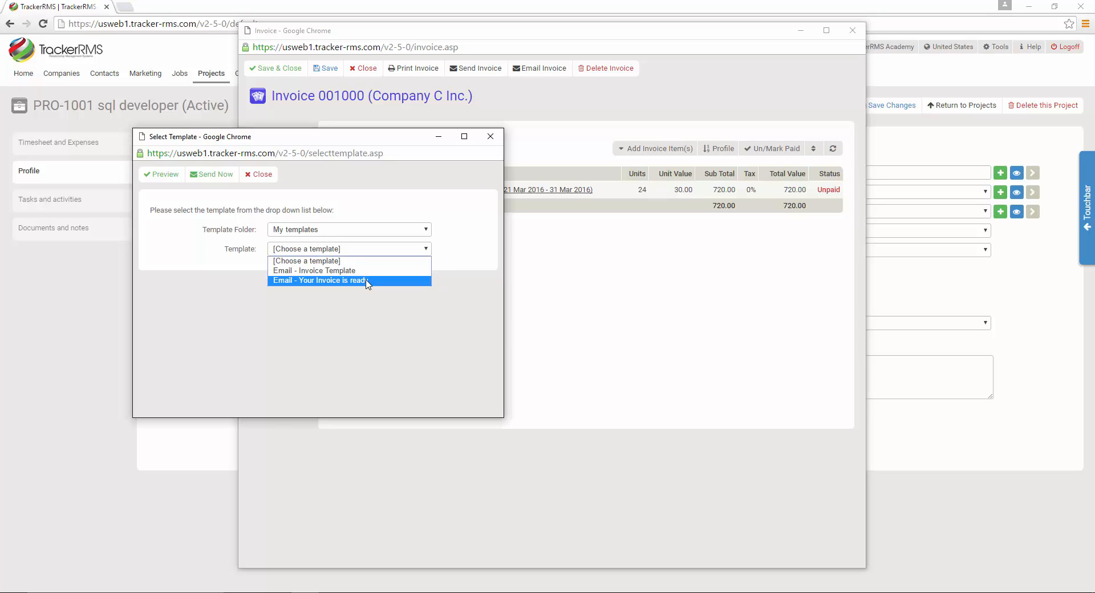
click(368, 281)
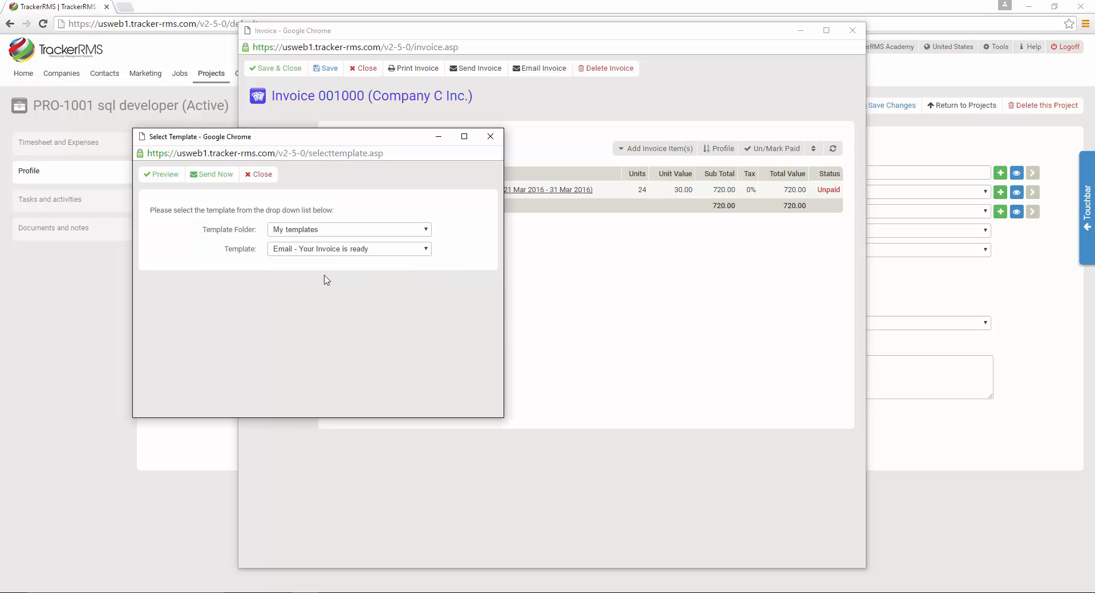
click(161, 175)
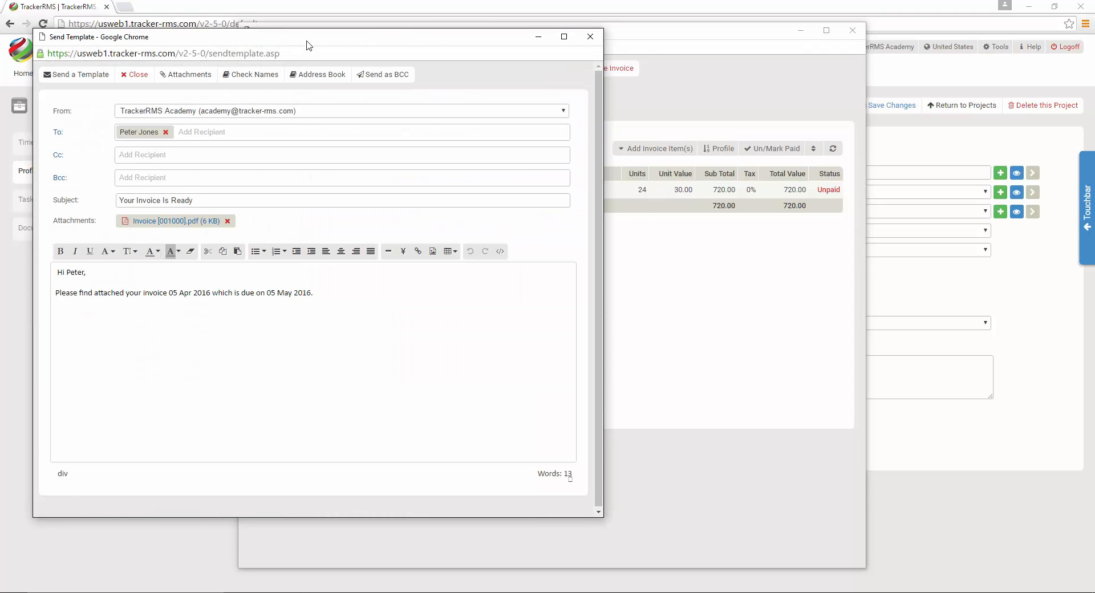
drag(306, 45, 552, 72)
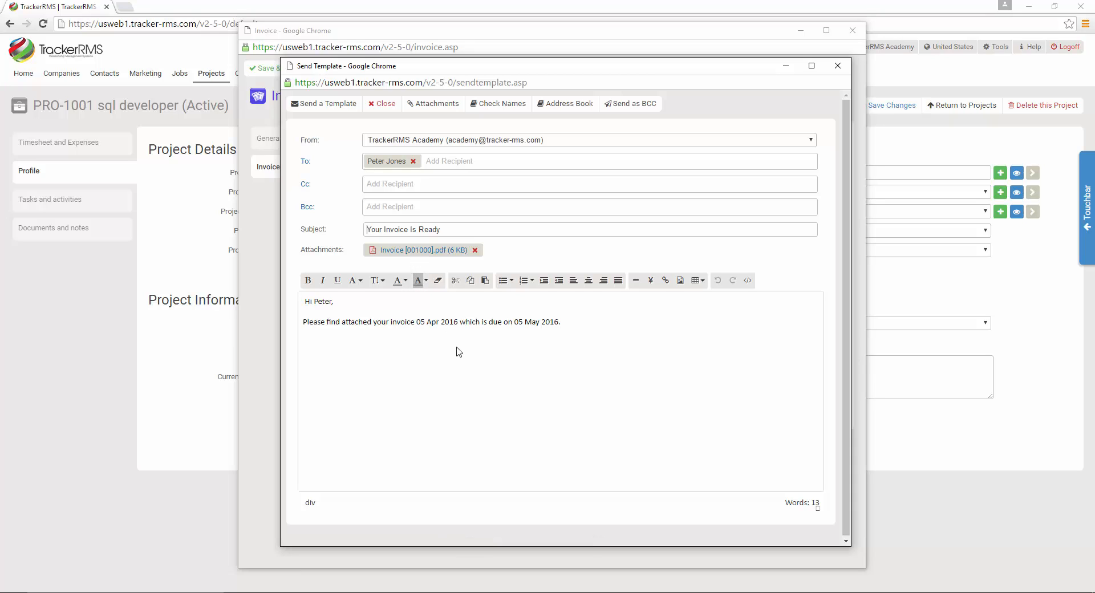
click(333, 109)
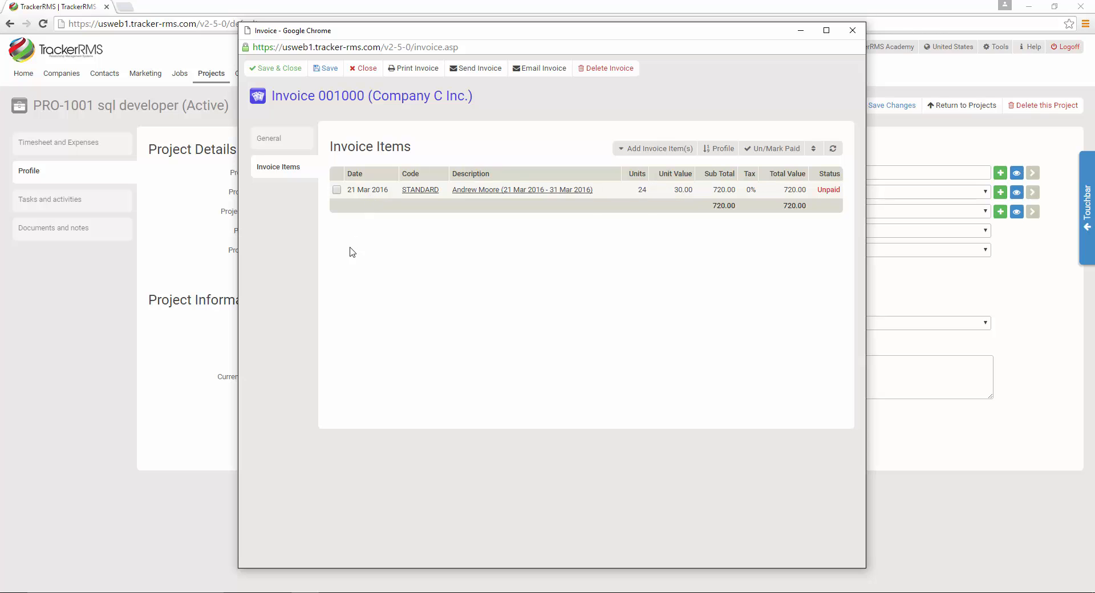
click(288, 71)
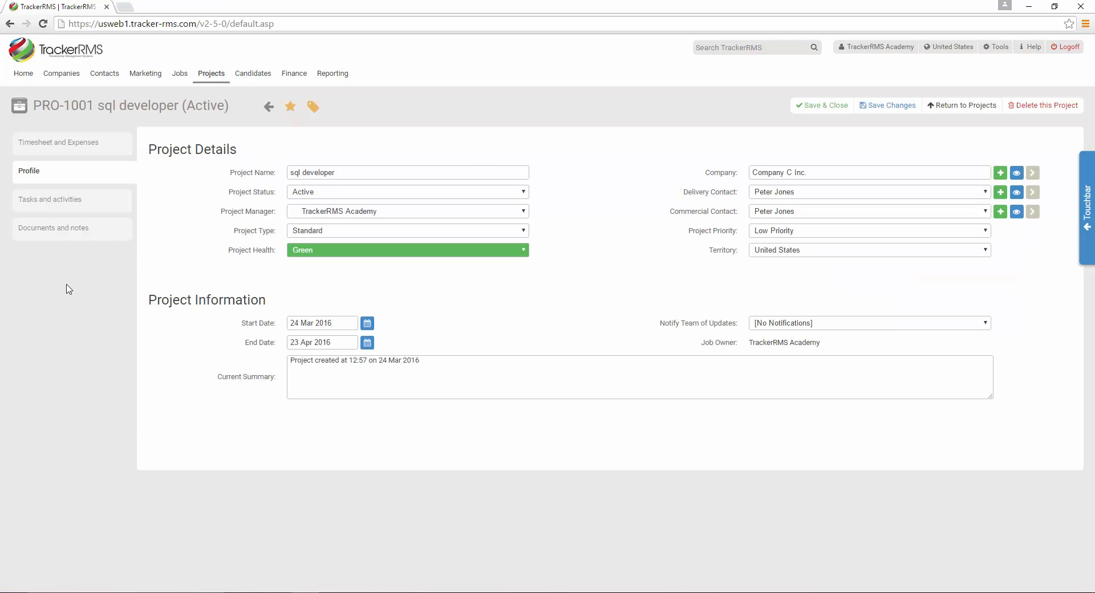
Check the invoice in the project's timesheet and expenses section and in the finance list of raised invoices
click(62, 146)
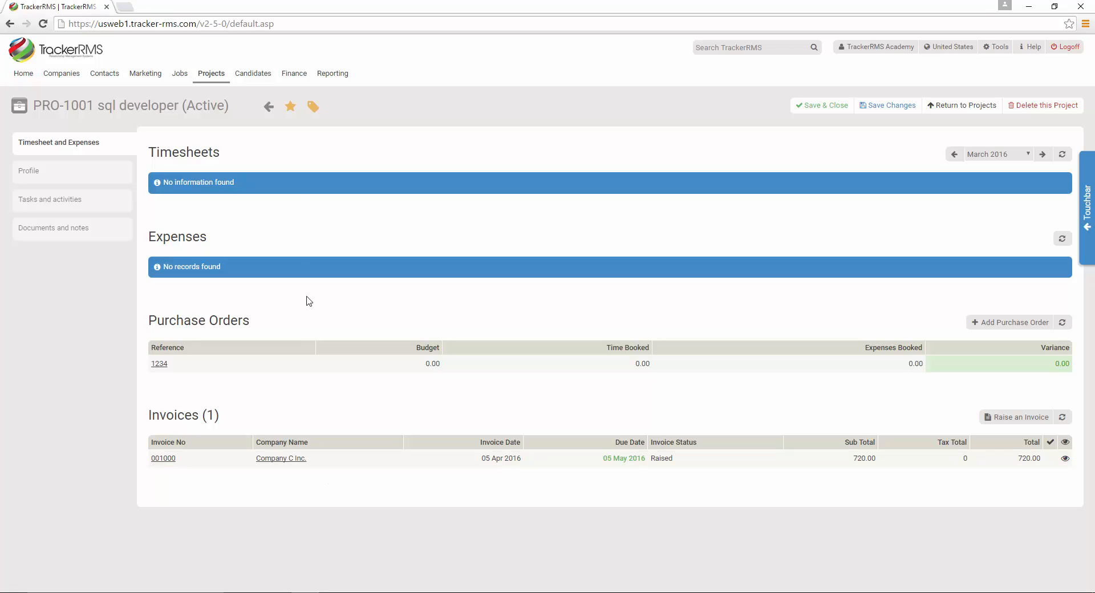
click(298, 75)
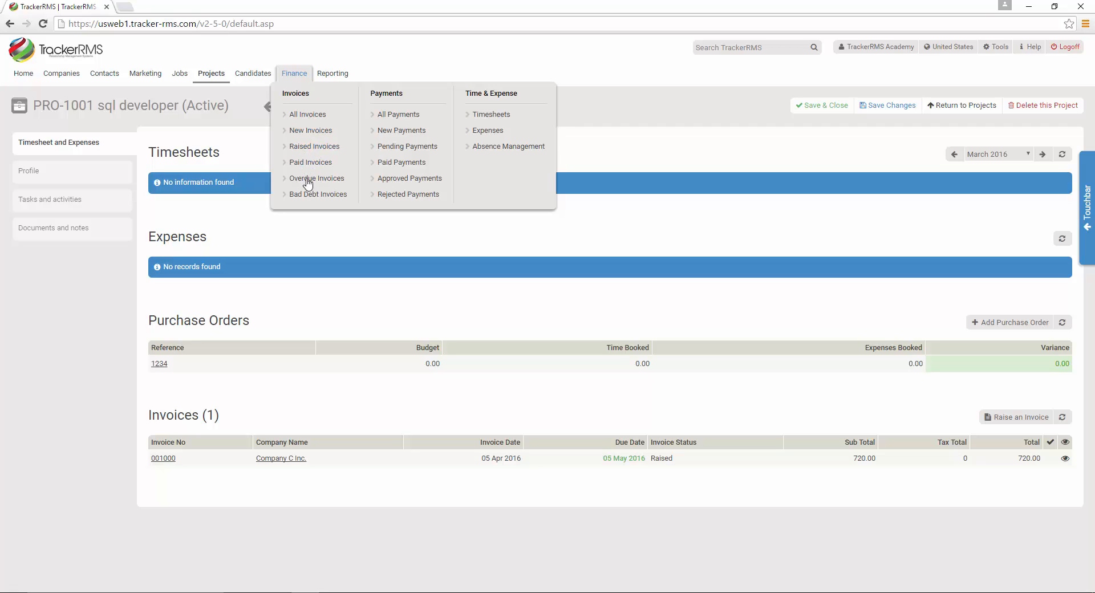
click(318, 149)
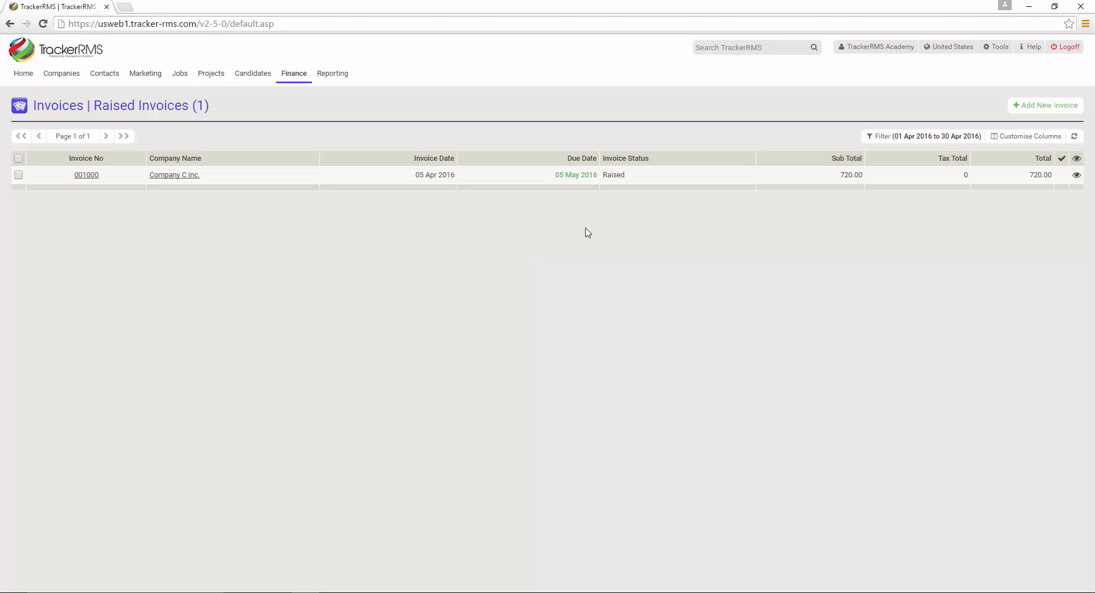
Try to add a new invoice directly from the raised invoices list and dismiss the notice
click(1045, 108)
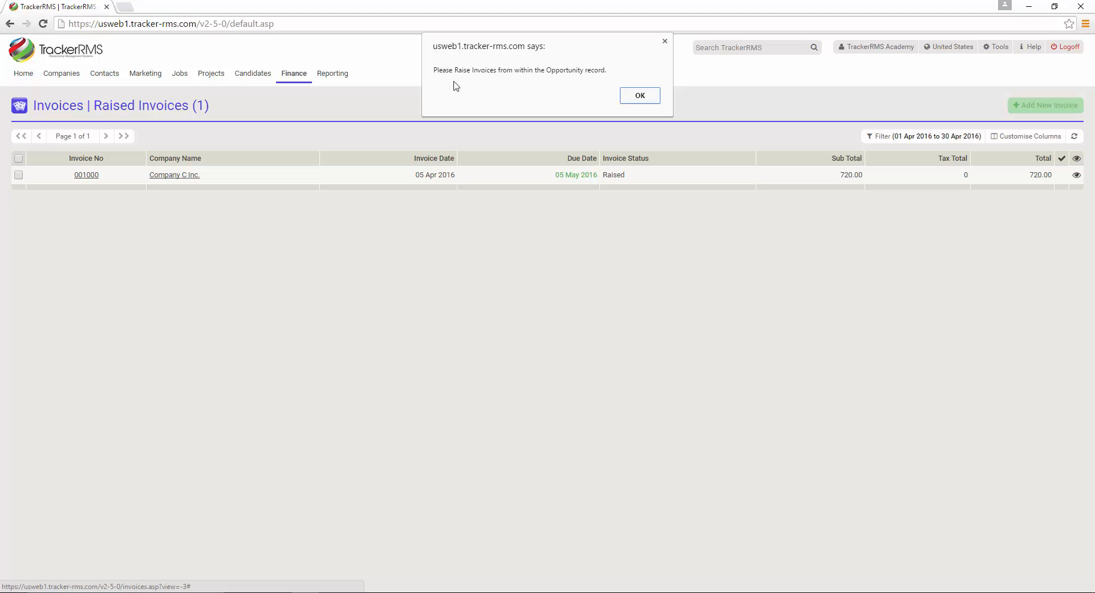
click(640, 95)
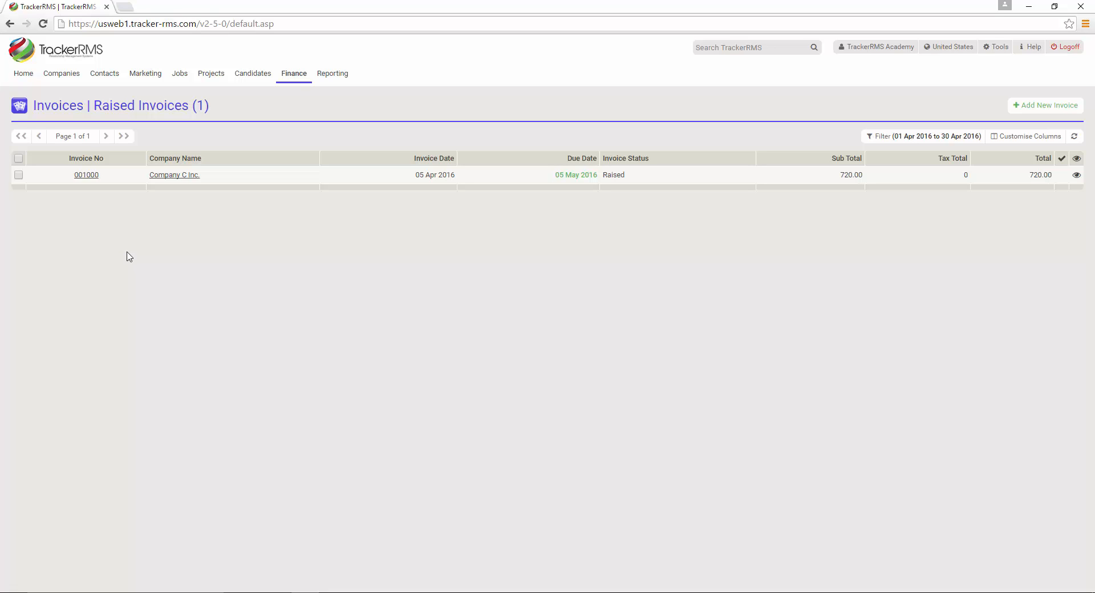
Open the raised Company C Inc. invoice and set its payment date to 05 Apr 2016
click(88, 177)
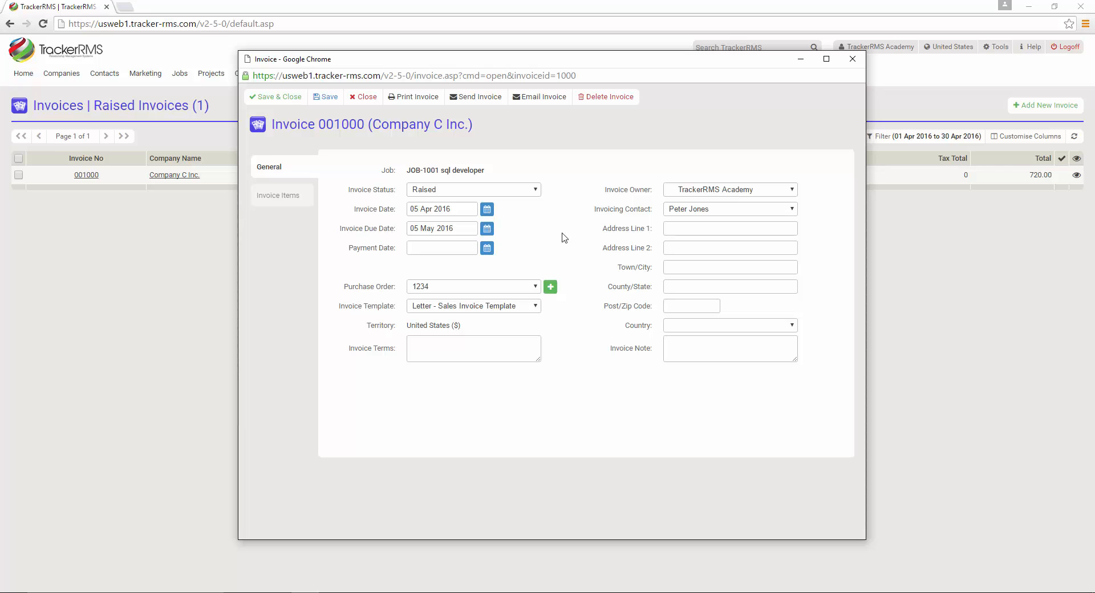
click(487, 249)
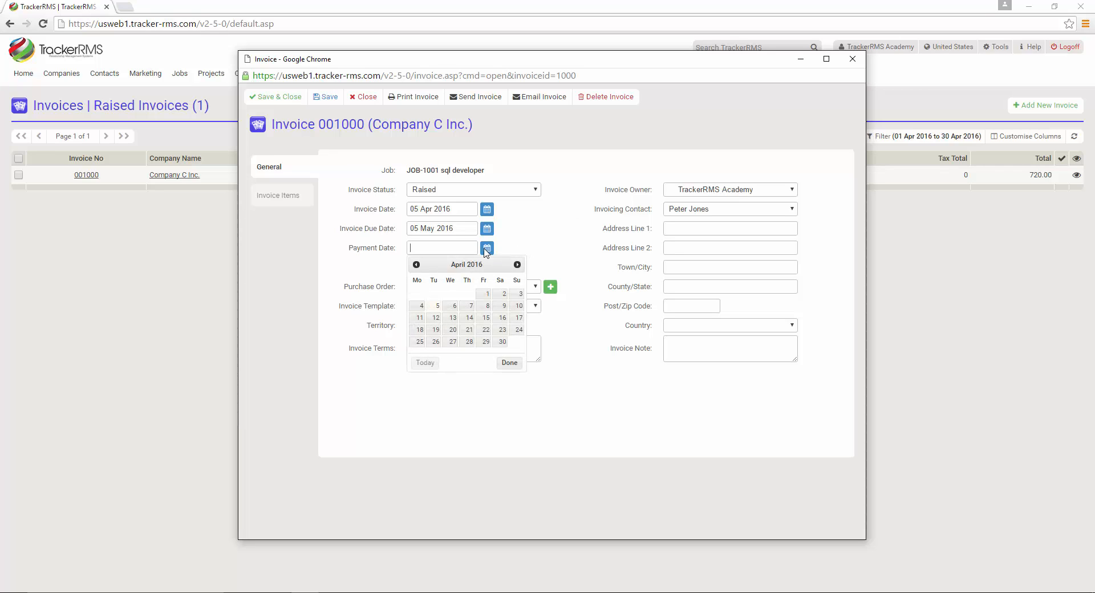
click(436, 307)
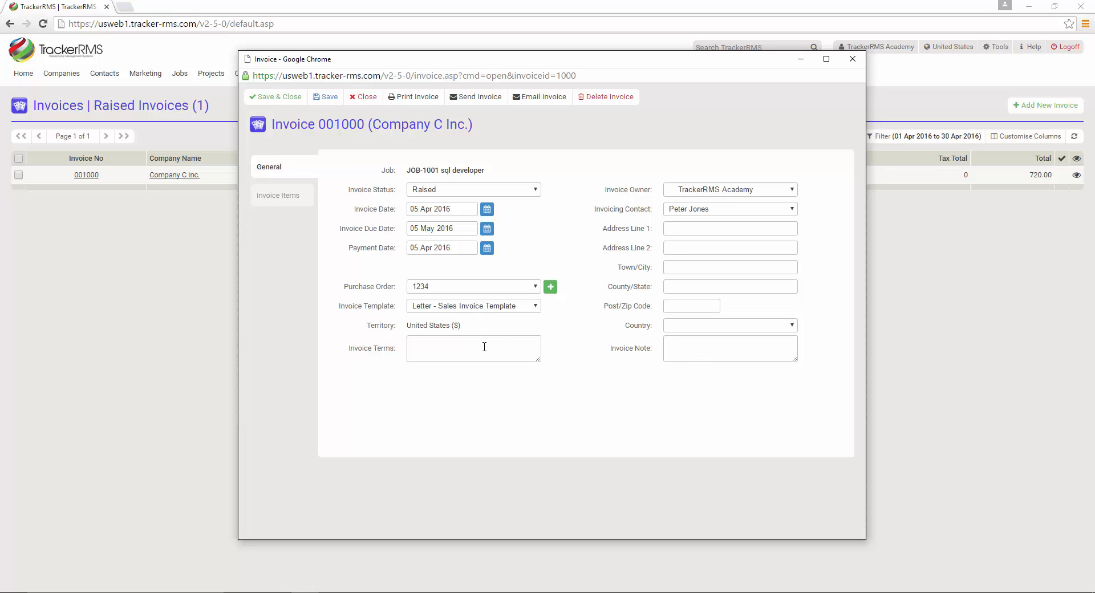
Set the status of the invoice's STANDARD item to Paid and save the item
click(286, 200)
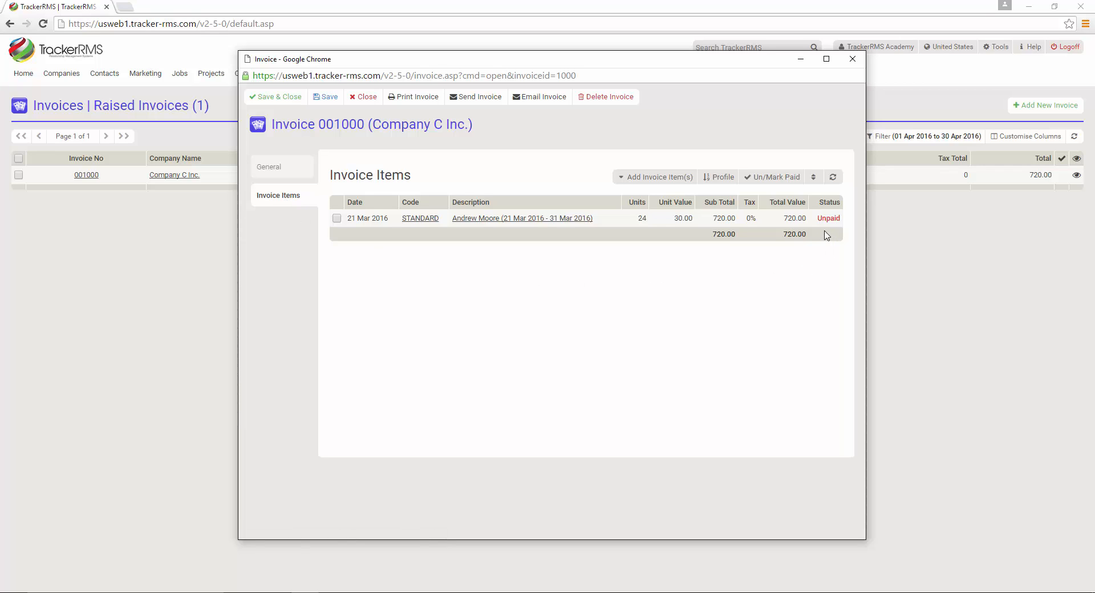
click(337, 218)
click(772, 178)
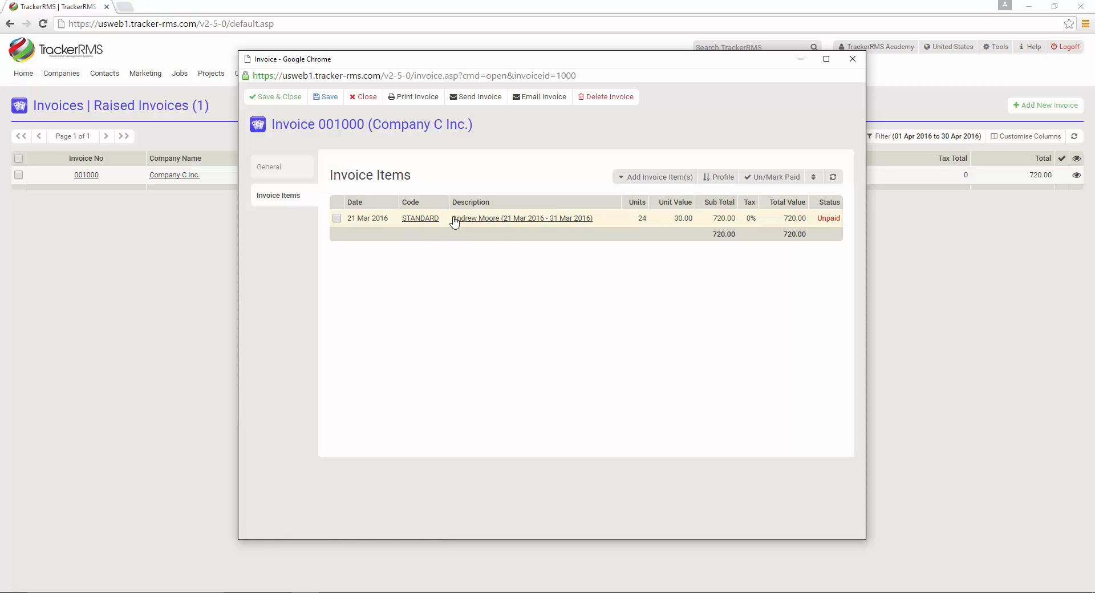
click(425, 222)
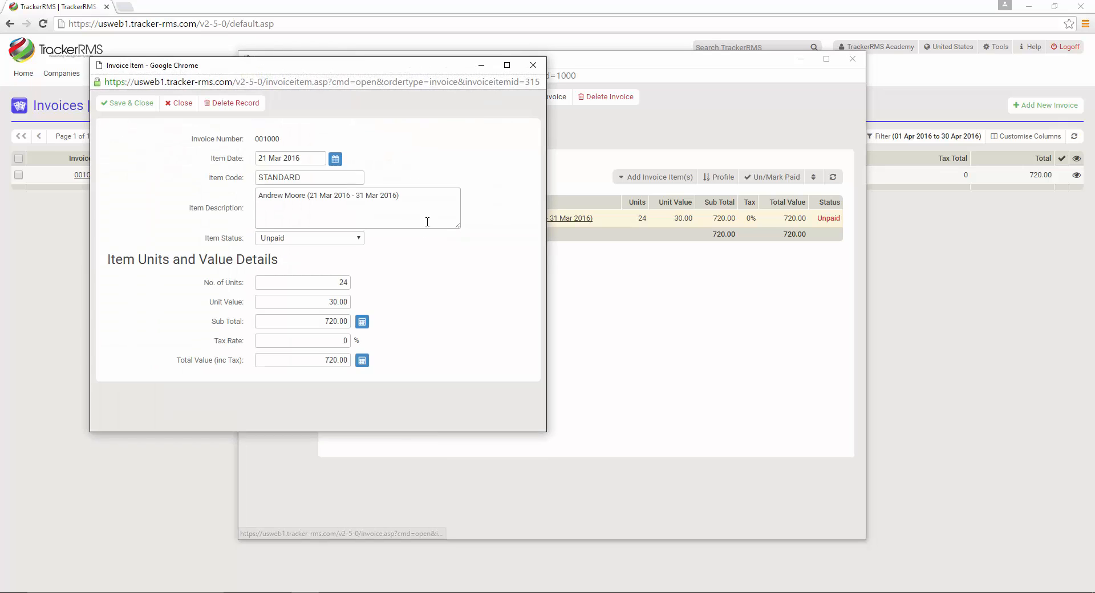
click(306, 238)
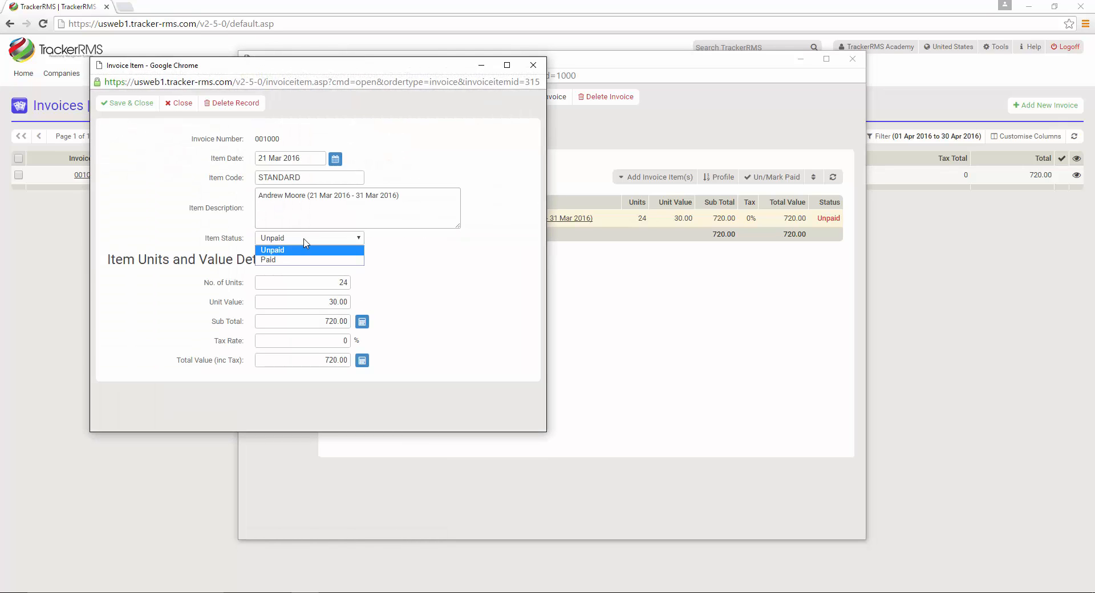
click(304, 259)
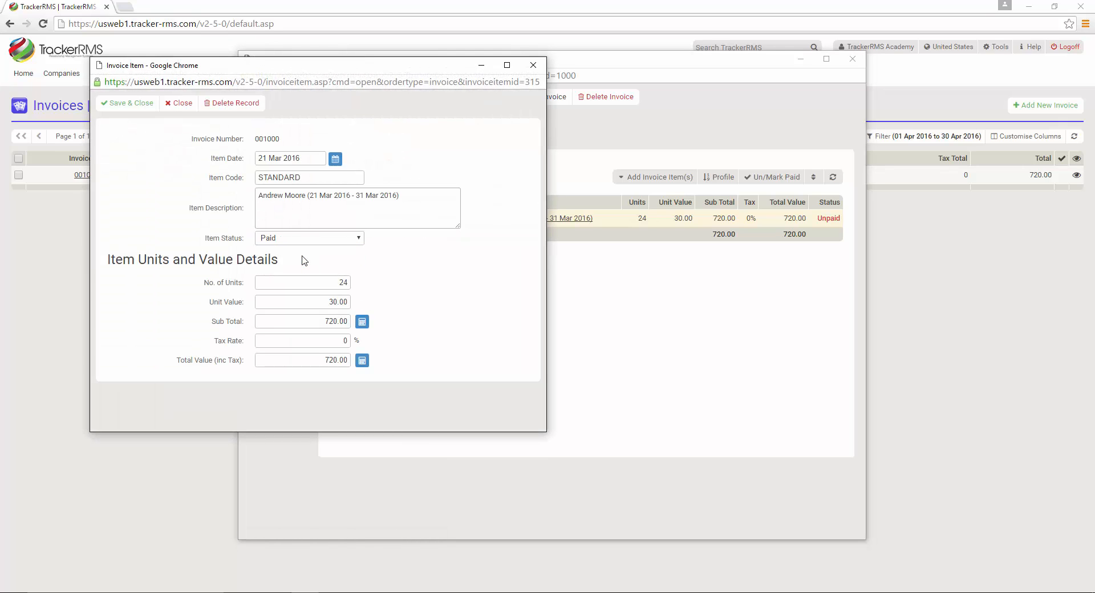
click(127, 103)
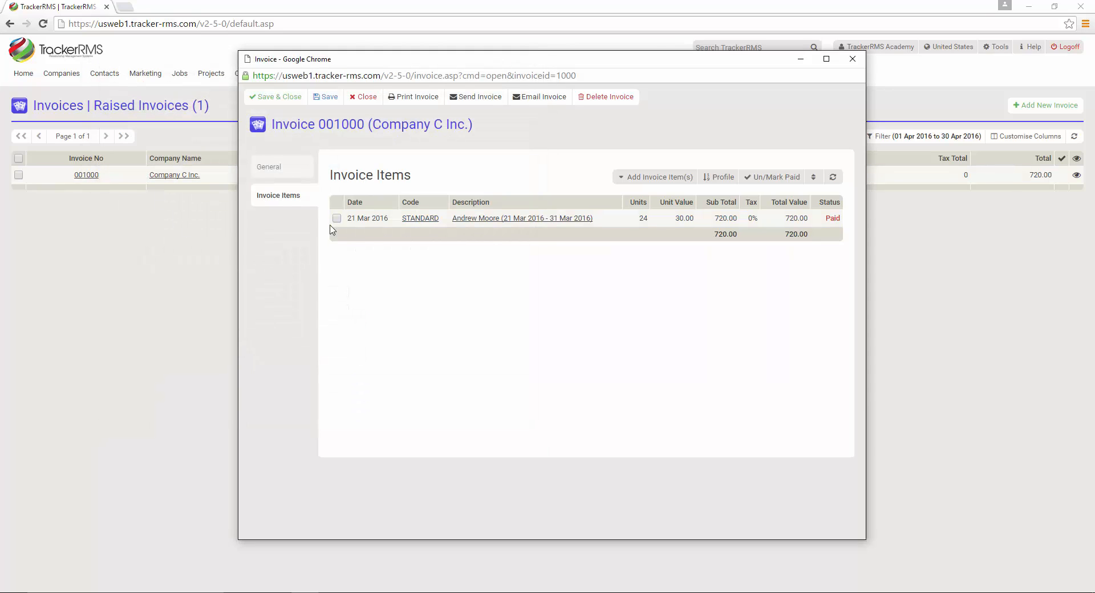
Set the invoice status to Paid in its general details, and save and close the invoice
click(278, 166)
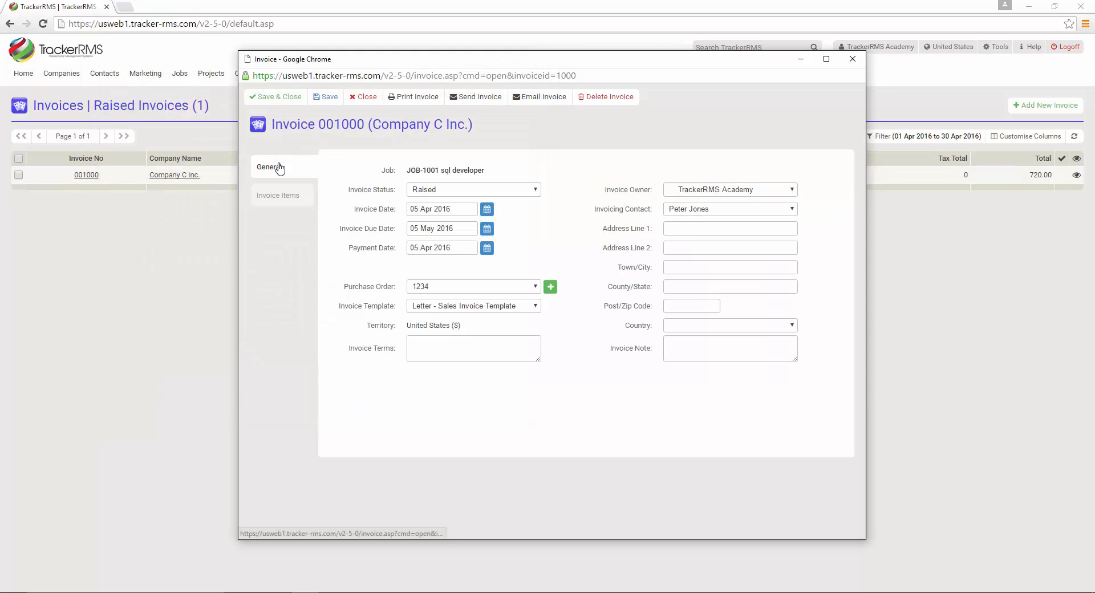
click(508, 189)
click(501, 211)
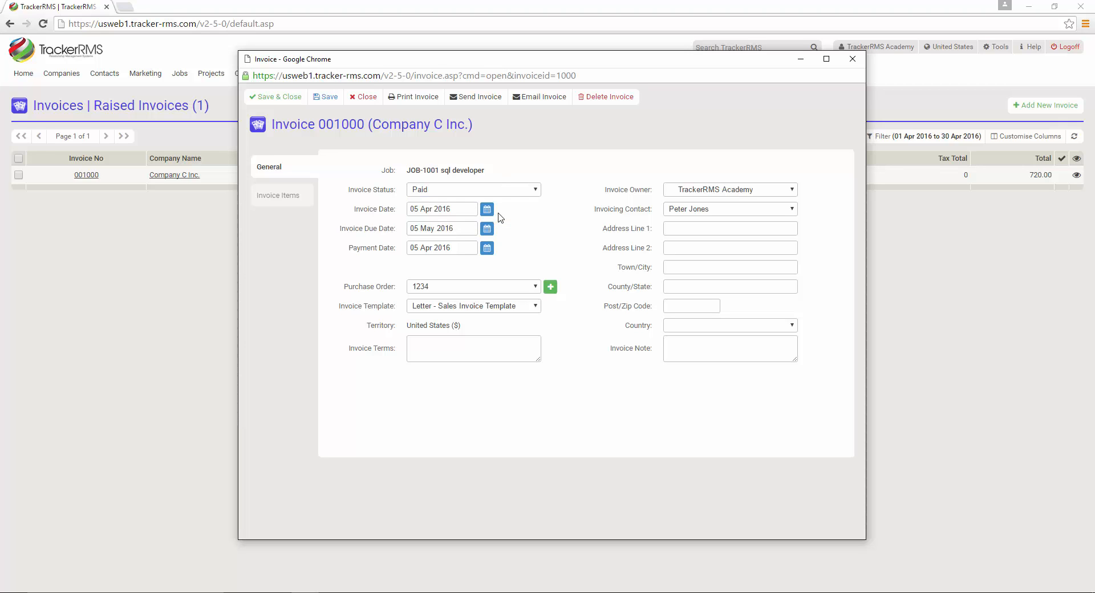
click(273, 97)
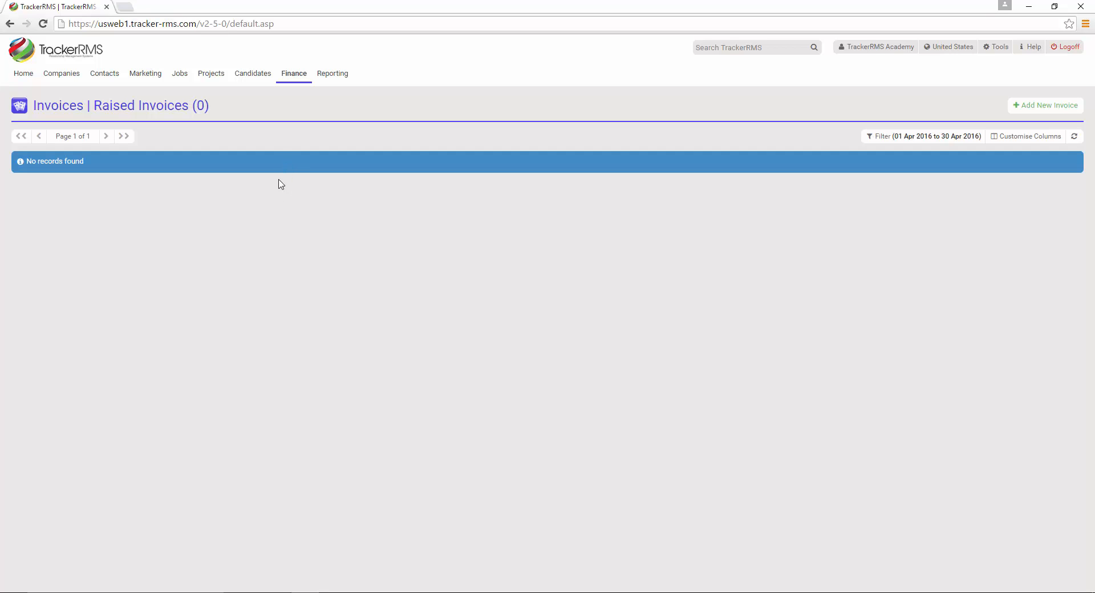
Check the invoice in the finance list of paid invoices and in Company C Inc.'s history and activities
click(291, 76)
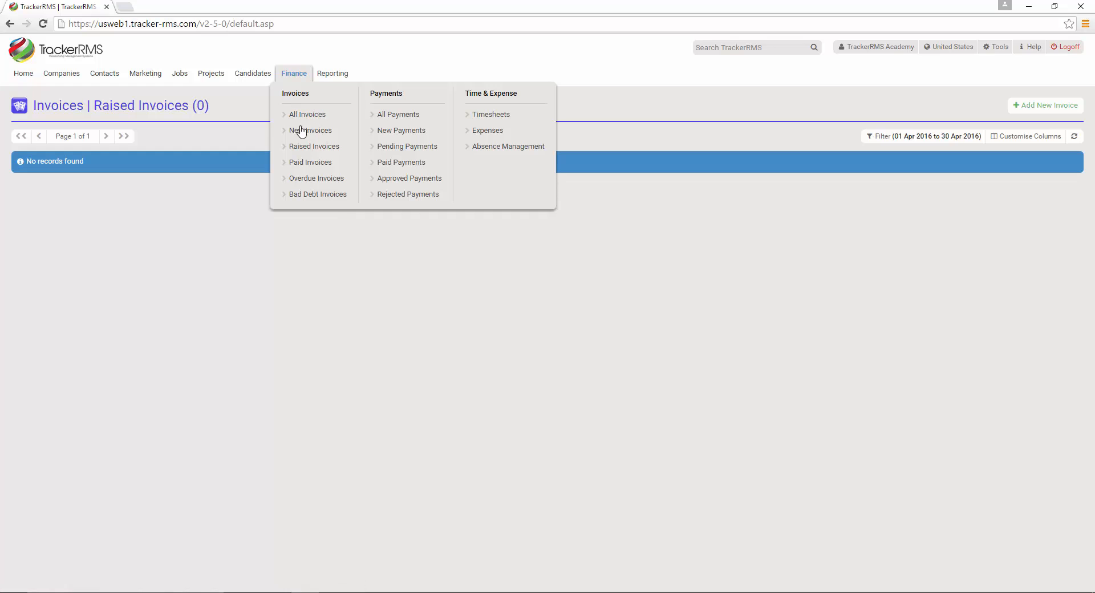
click(313, 163)
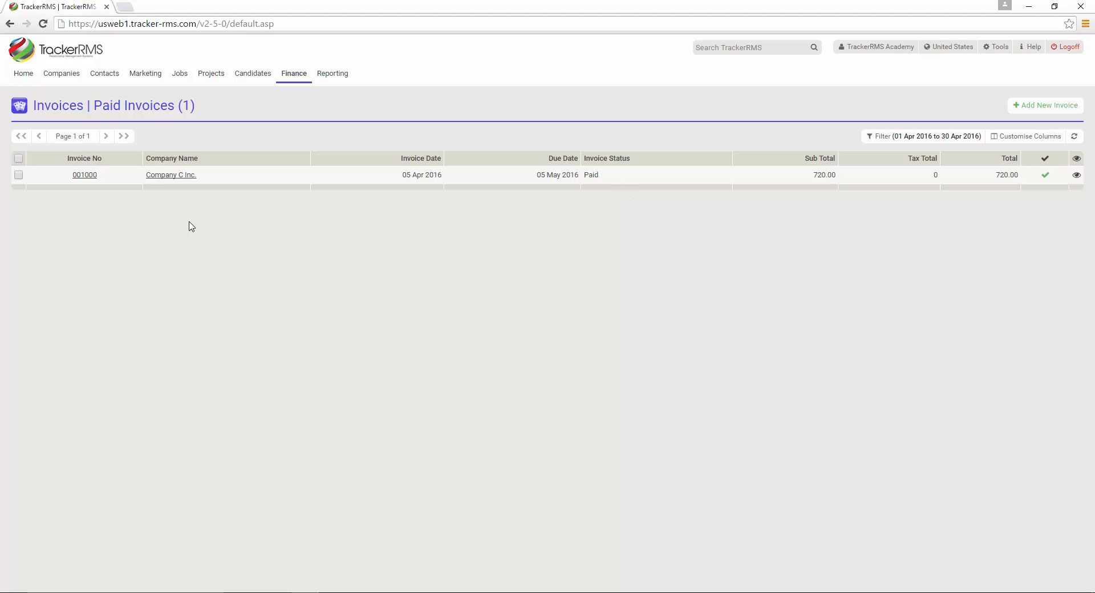
click(180, 179)
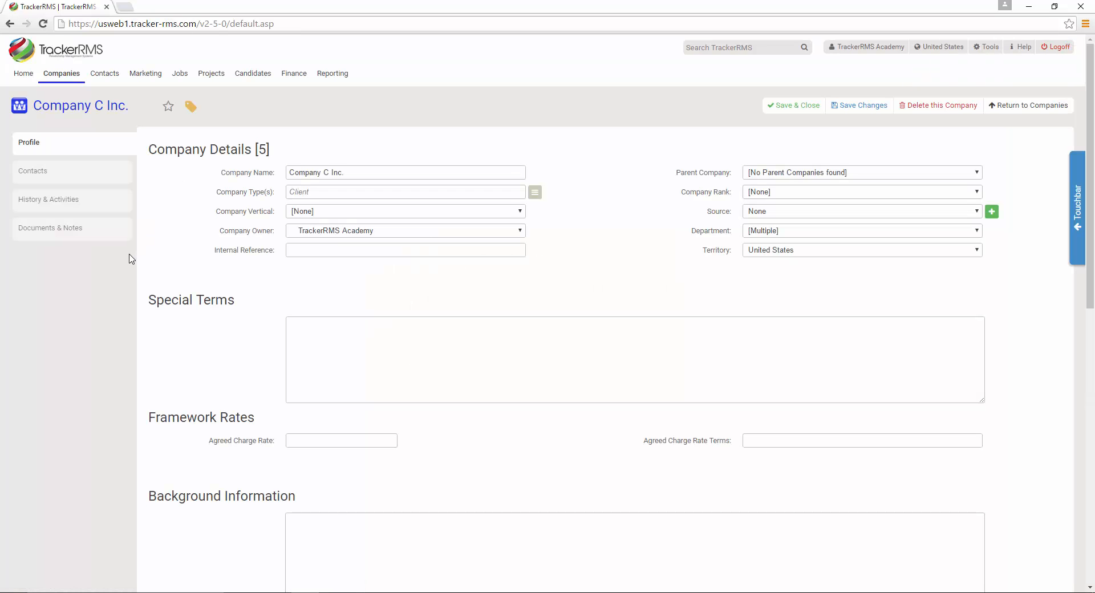
click(76, 201)
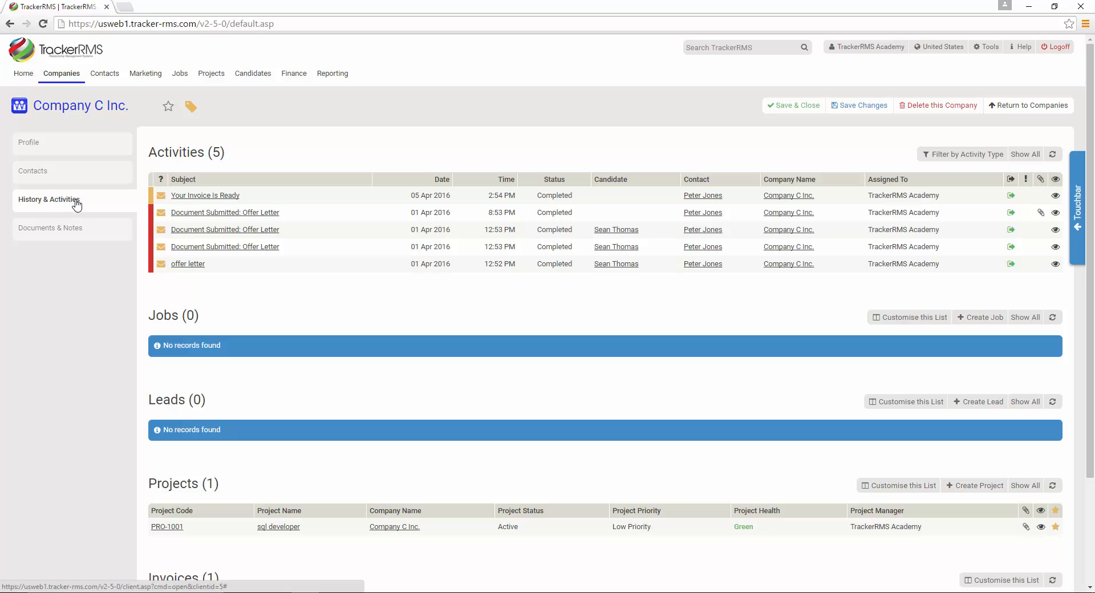
scroll(74, 208, down, 3)
scroll(239, 104, up, 2)
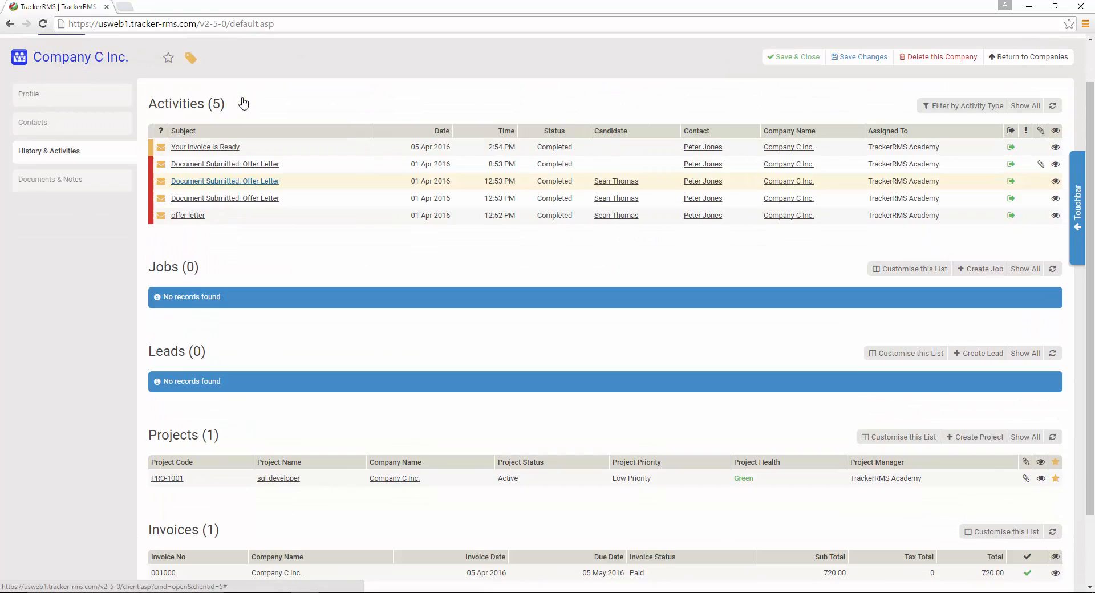
scroll(263, 465, down, 2)
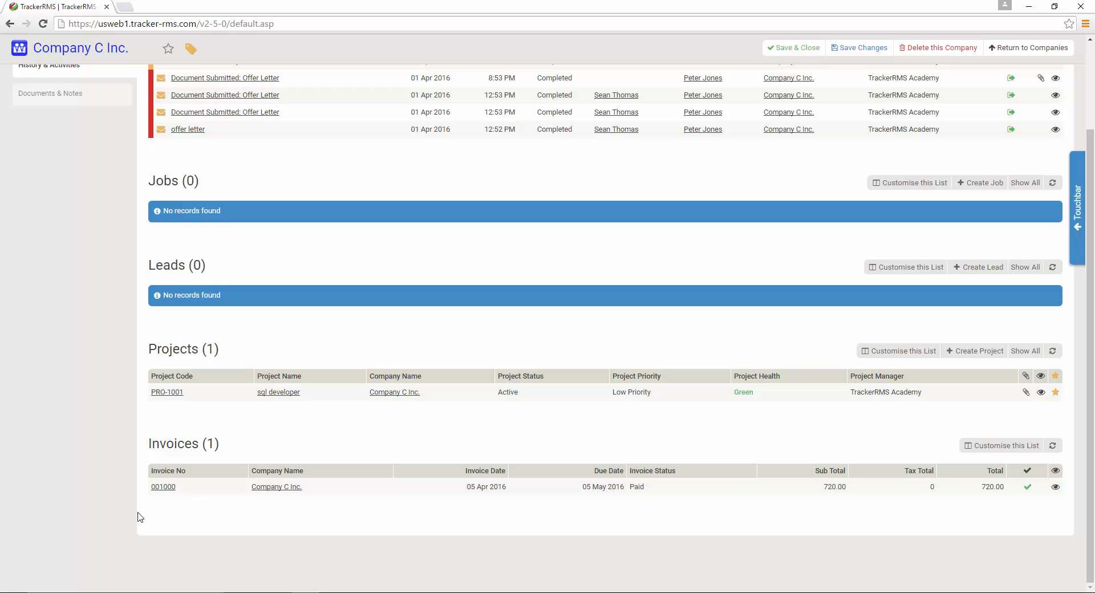
scroll(140, 513, up, 3)
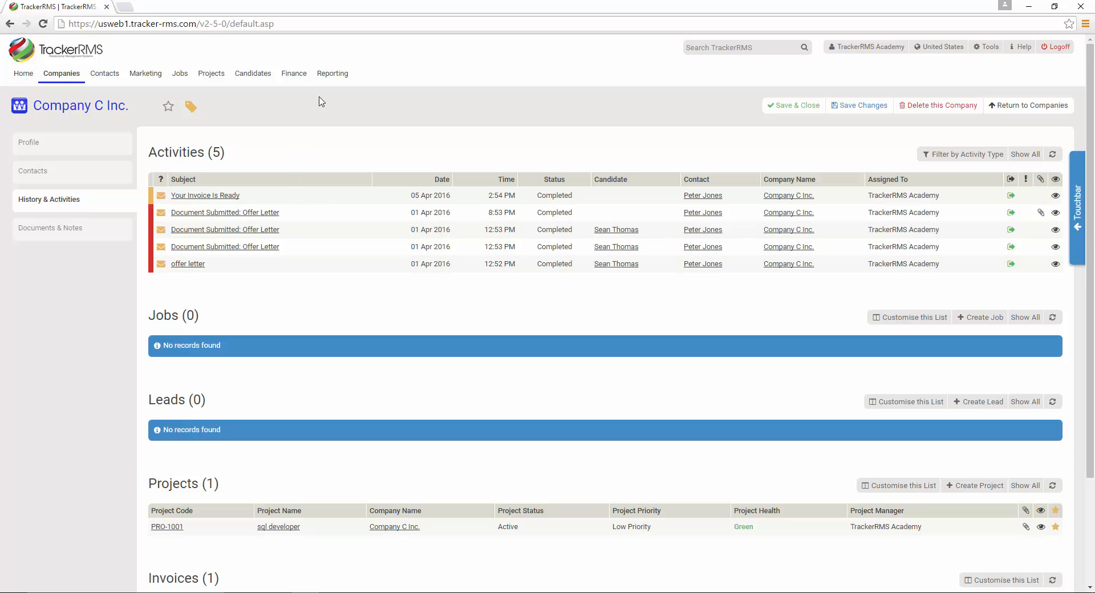
Examine the columns available for a custom simple list report on Invoices data with the Company Invoices view, and close the report builder
mouse_move(326, 75)
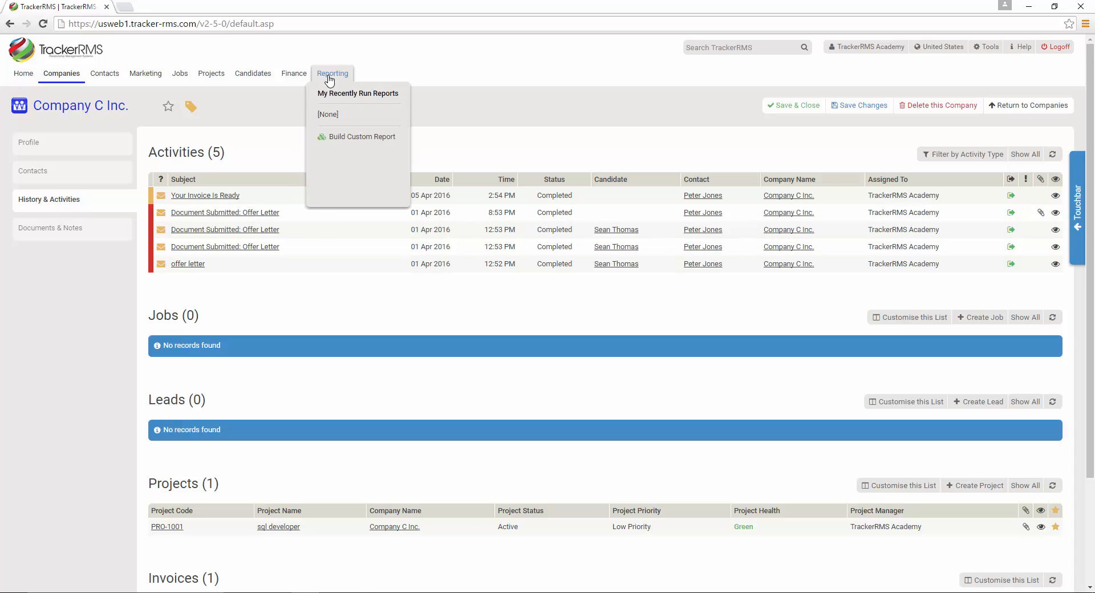
click(363, 140)
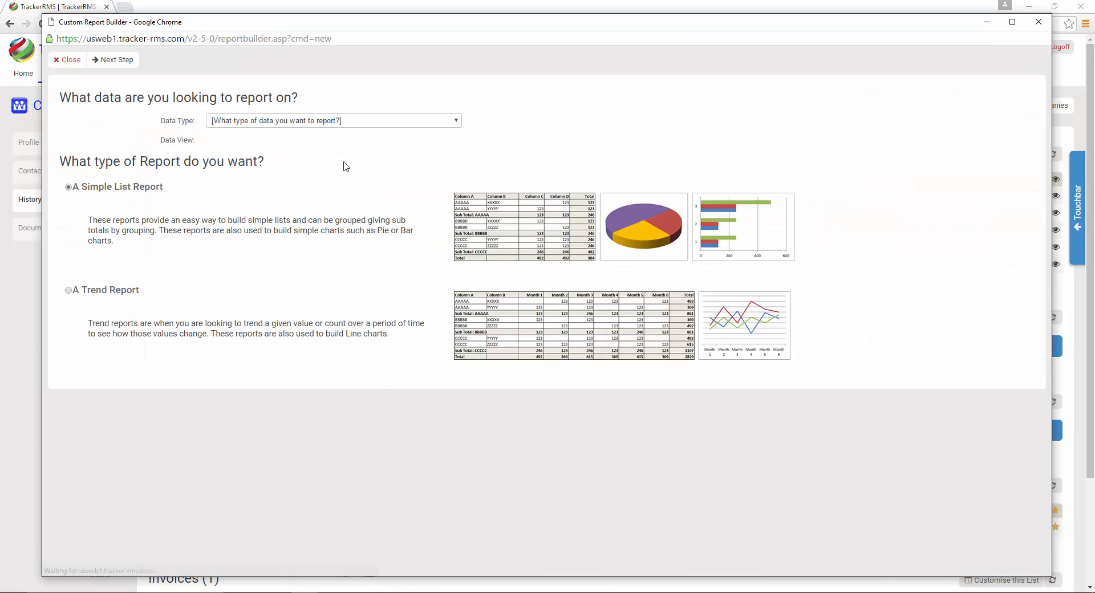
click(342, 122)
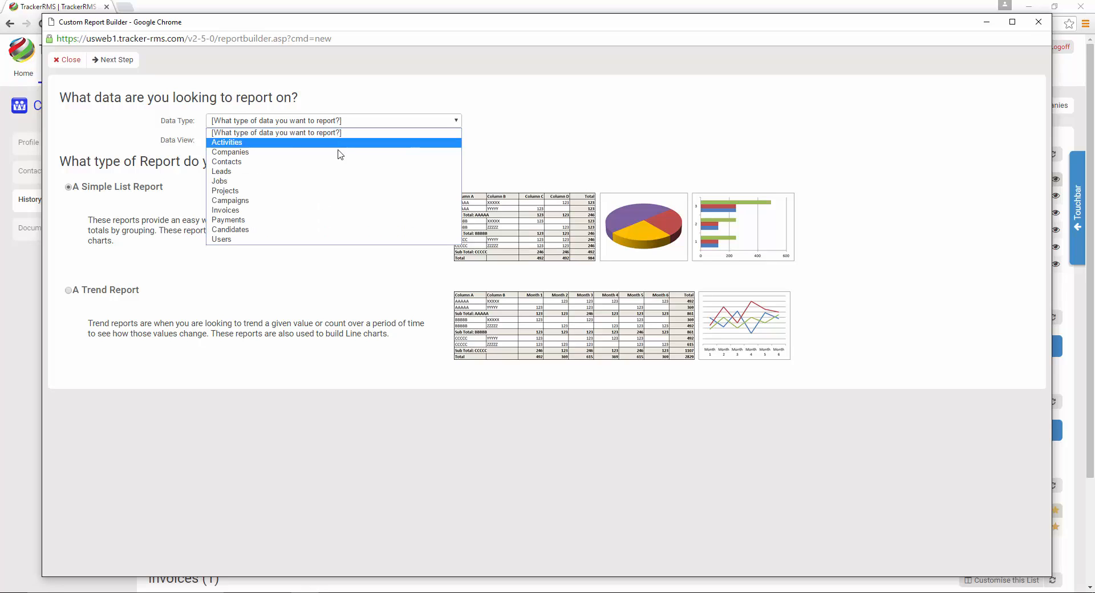
click(340, 210)
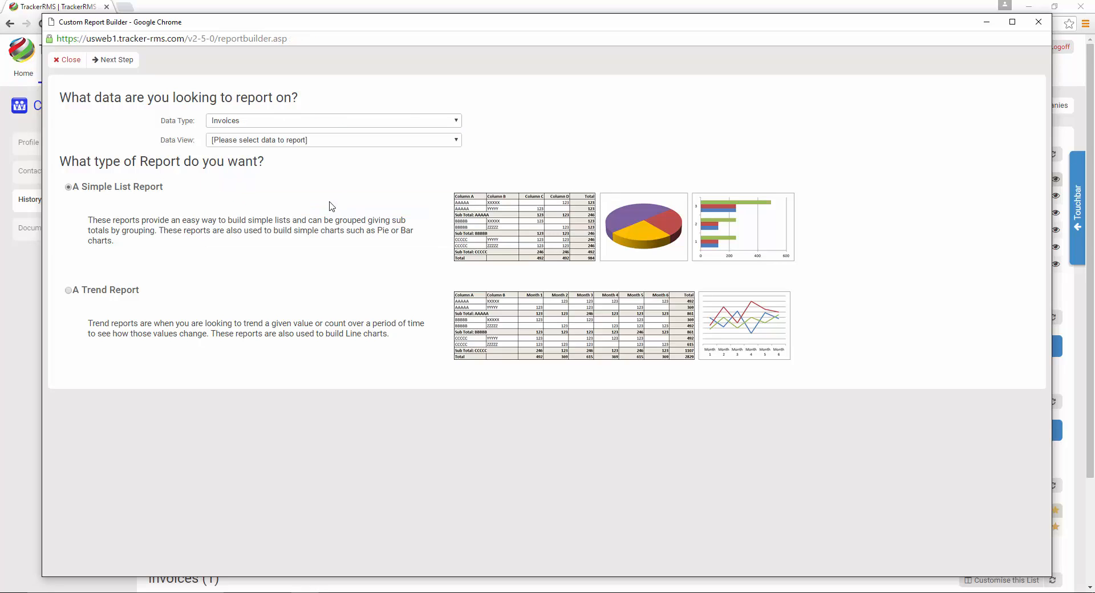
click(319, 141)
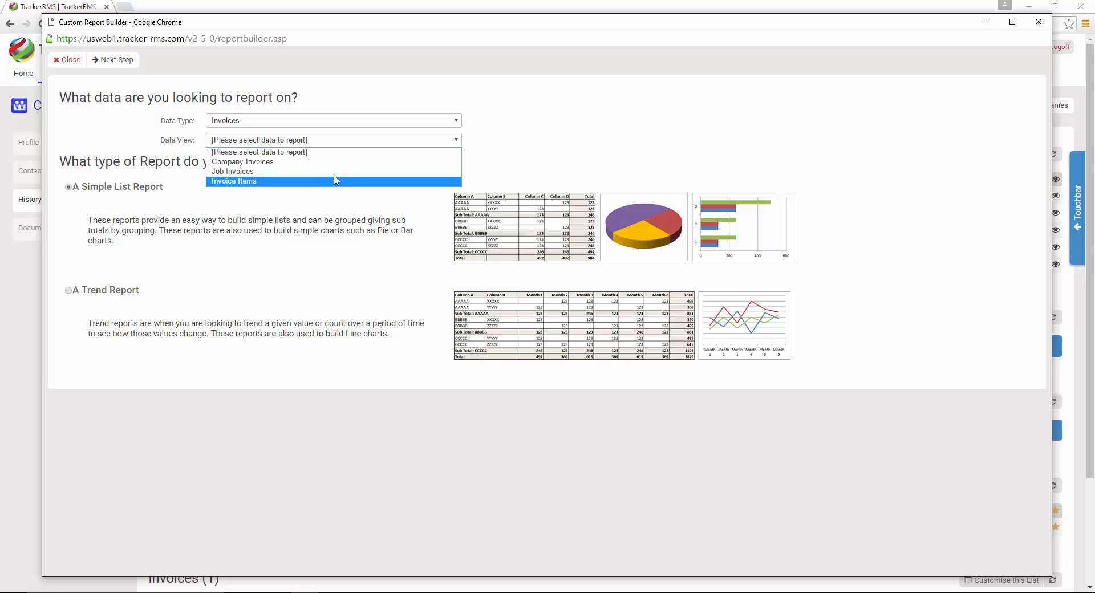
click(351, 164)
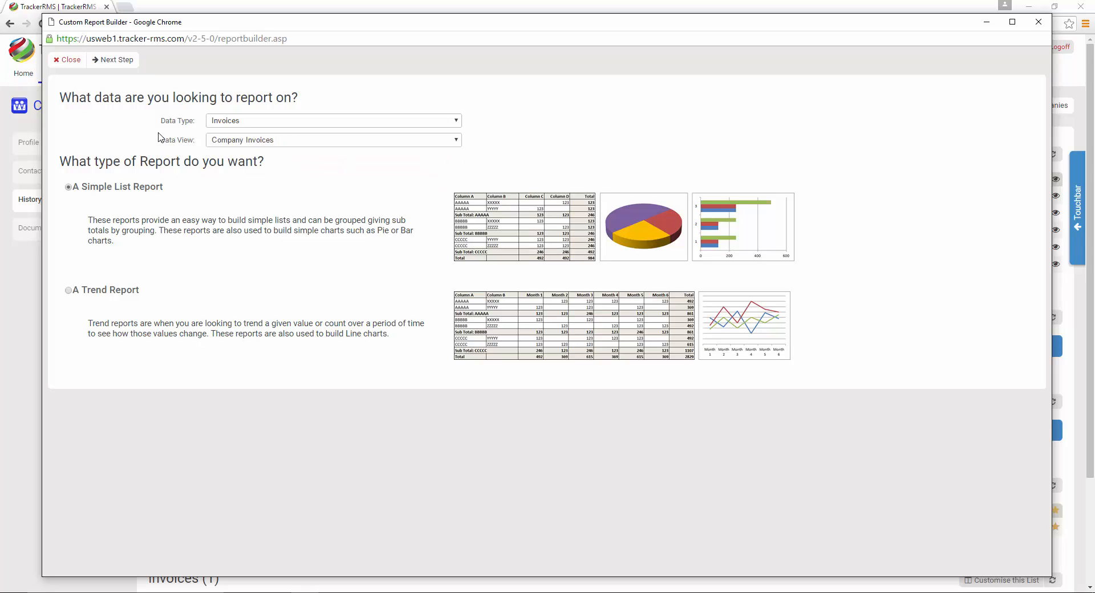
click(126, 64)
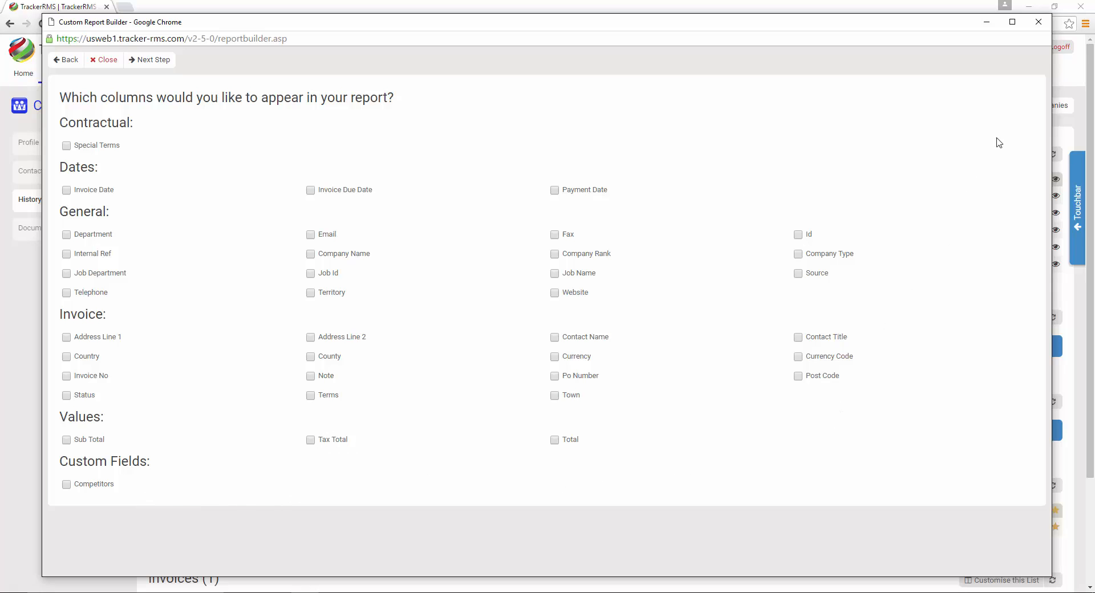
click(1038, 22)
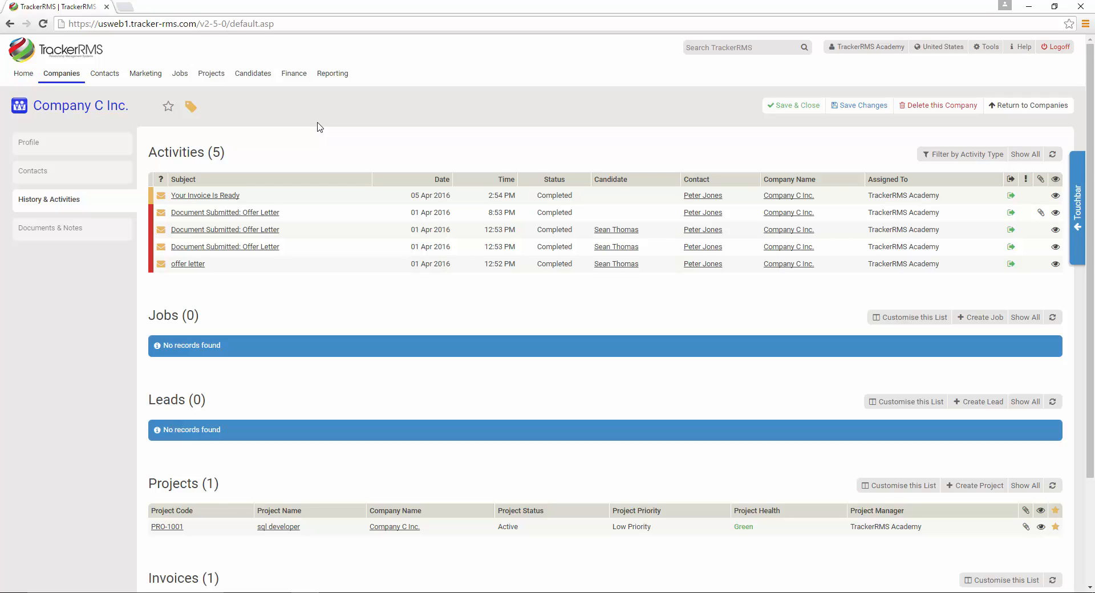
click(292, 75)
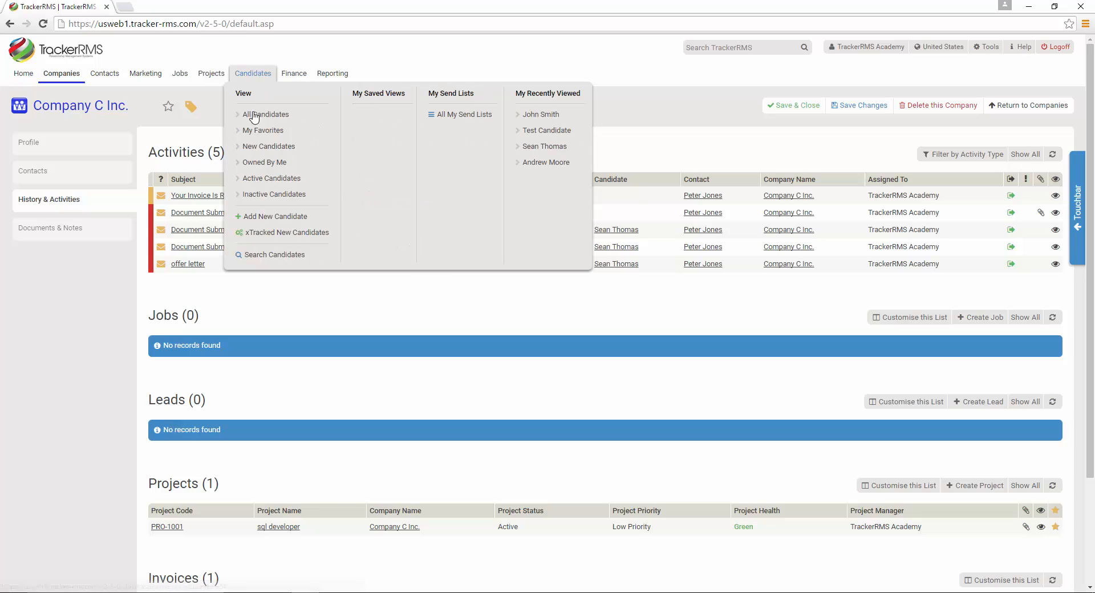
mouse_move(296, 81)
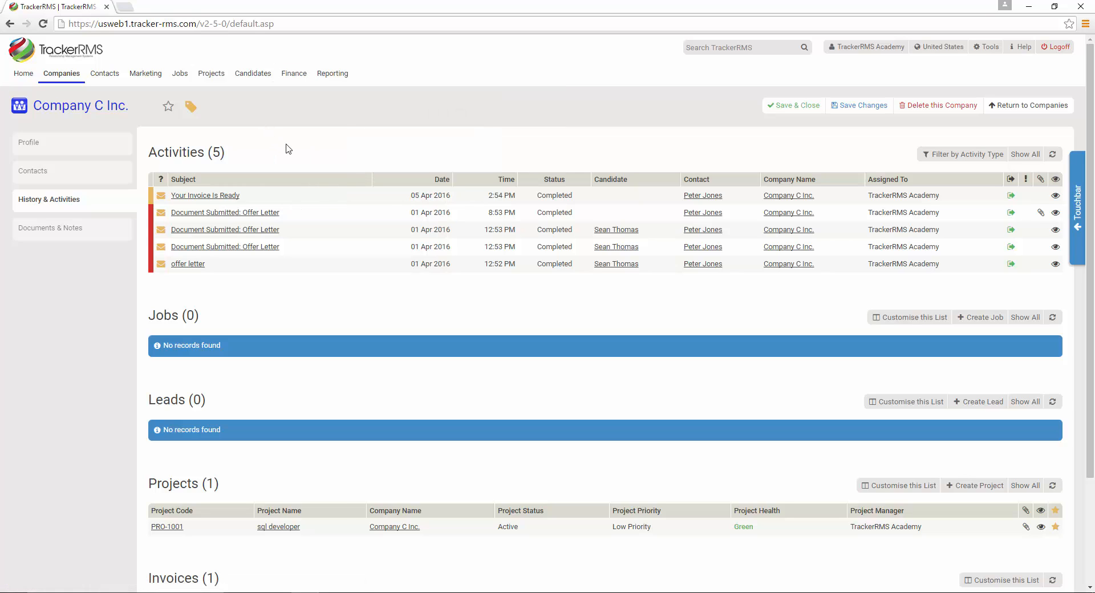
Mark the Client company type as a supplier in the company settings and save it
click(992, 47)
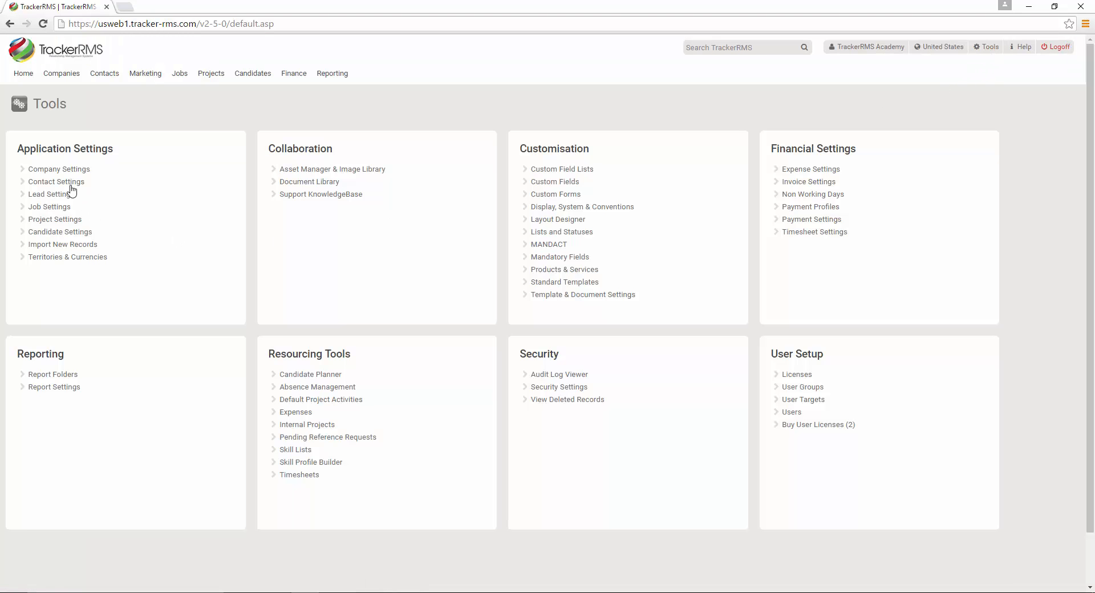
click(60, 169)
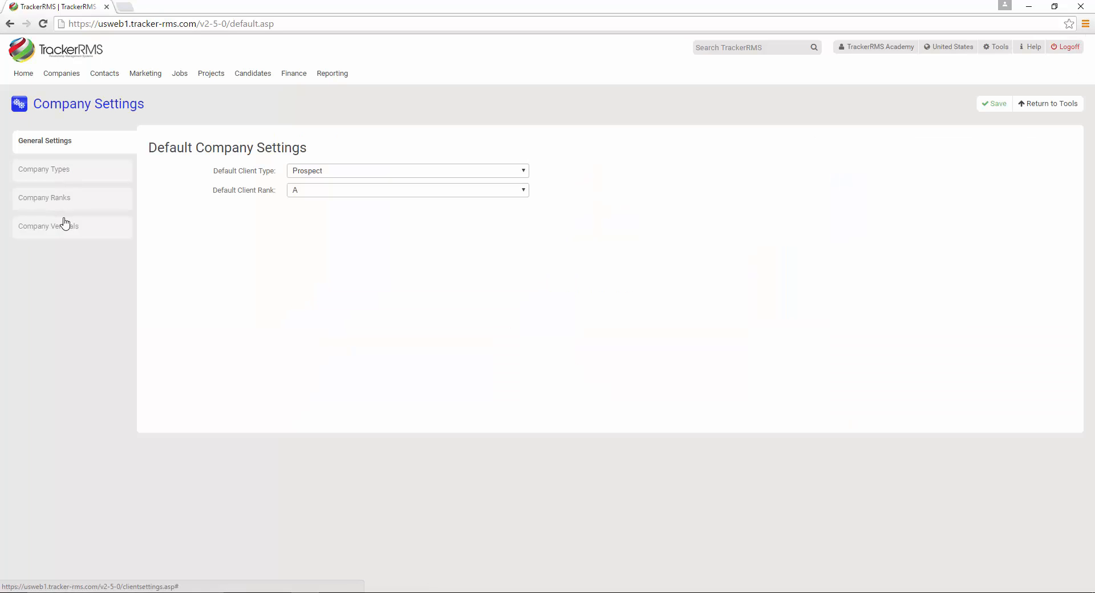
click(71, 171)
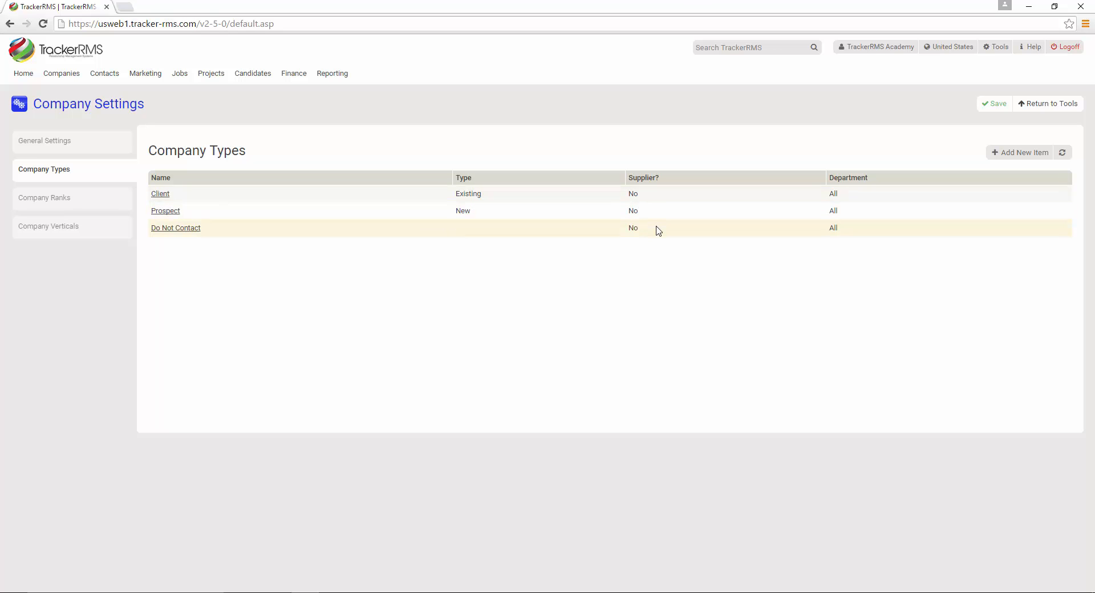
click(165, 195)
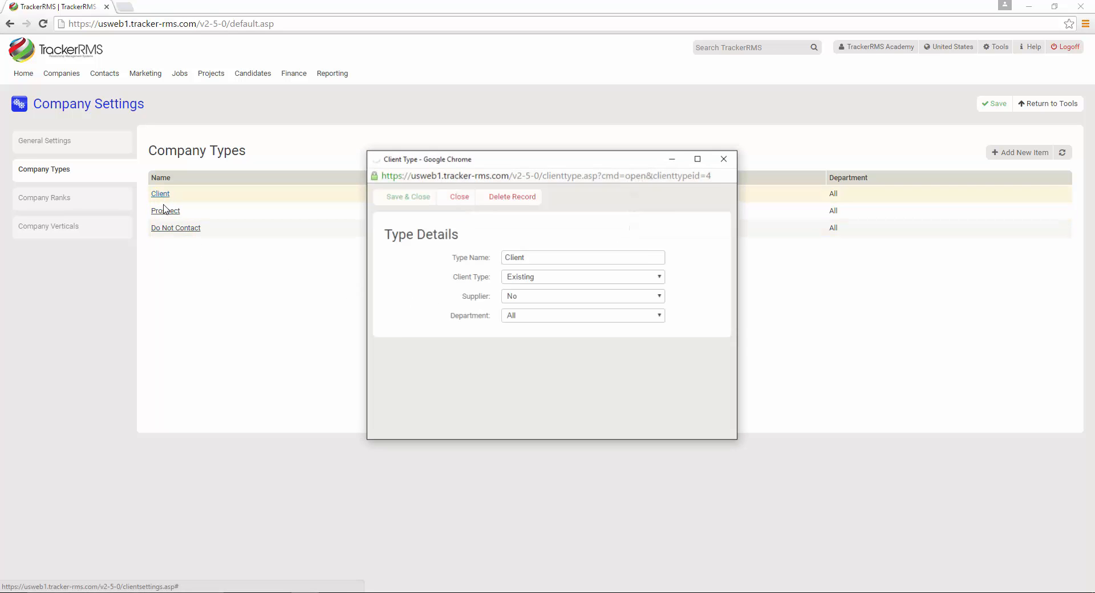
click(590, 299)
click(586, 313)
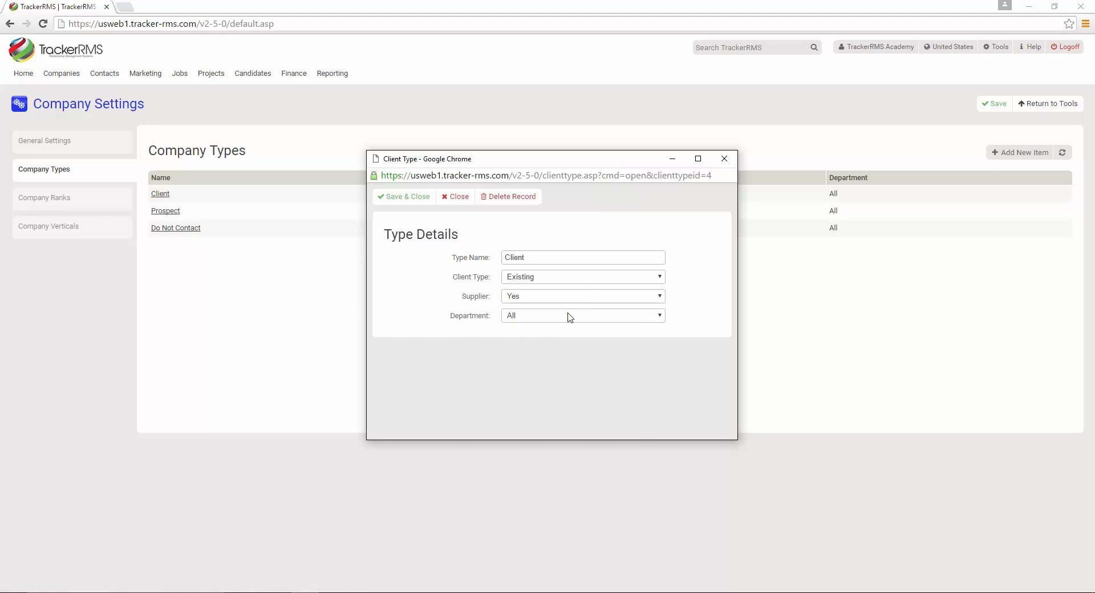
click(406, 197)
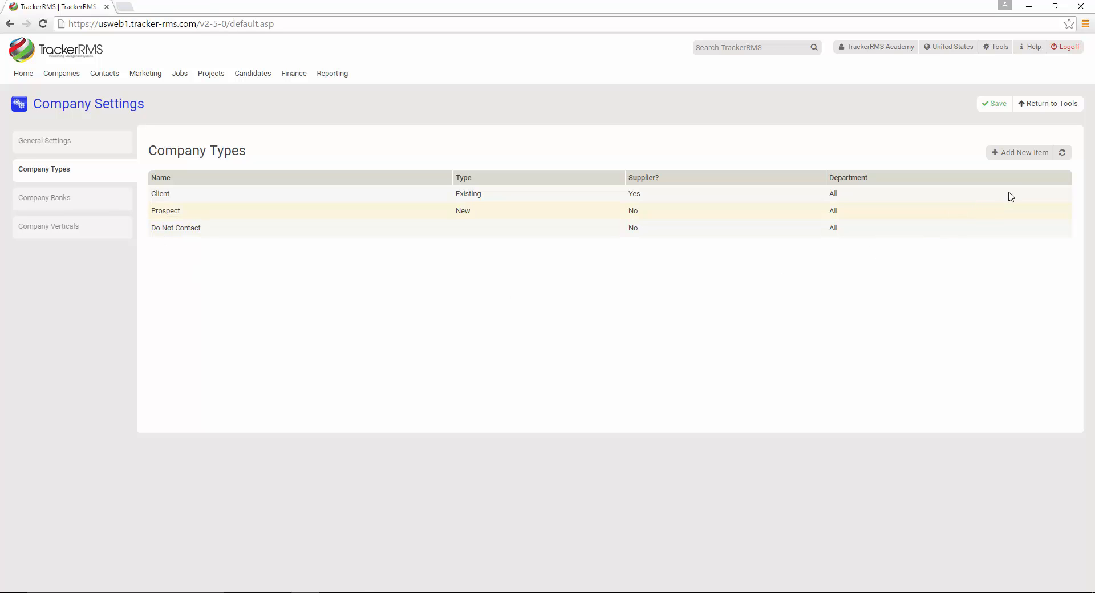
Add a company type named Vendor with client type Existing and Supplier set to Yes
click(1020, 152)
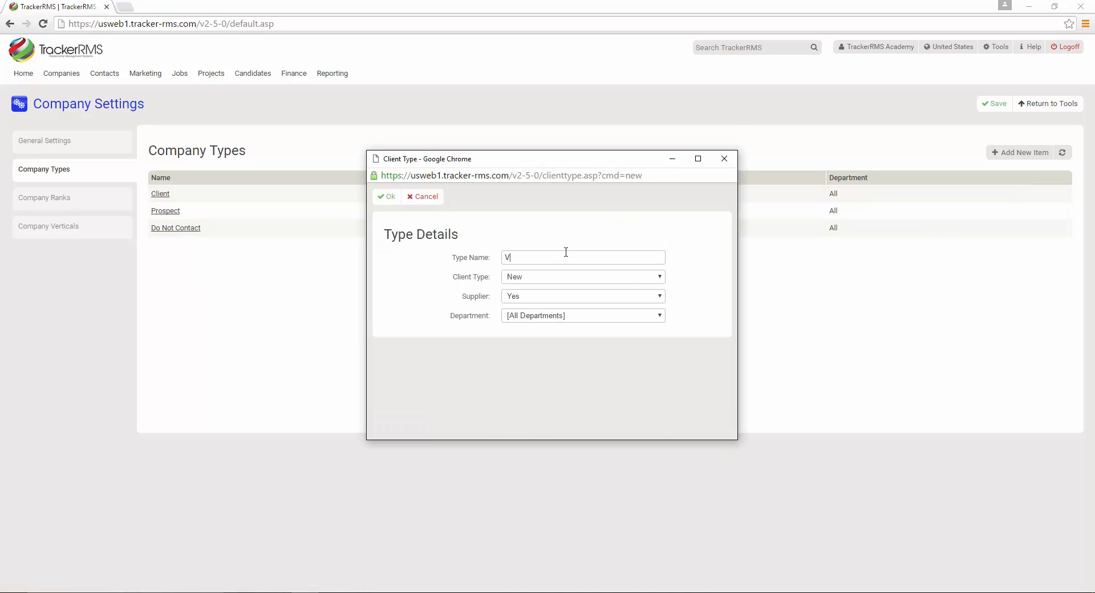
text(Vendor)
click(526, 278)
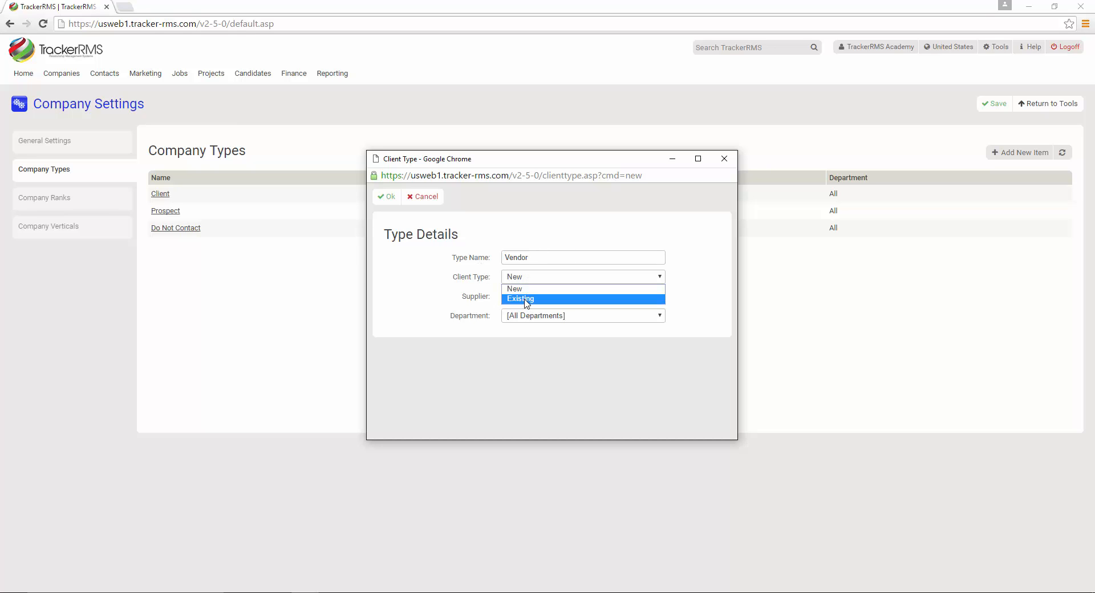
click(525, 301)
click(381, 197)
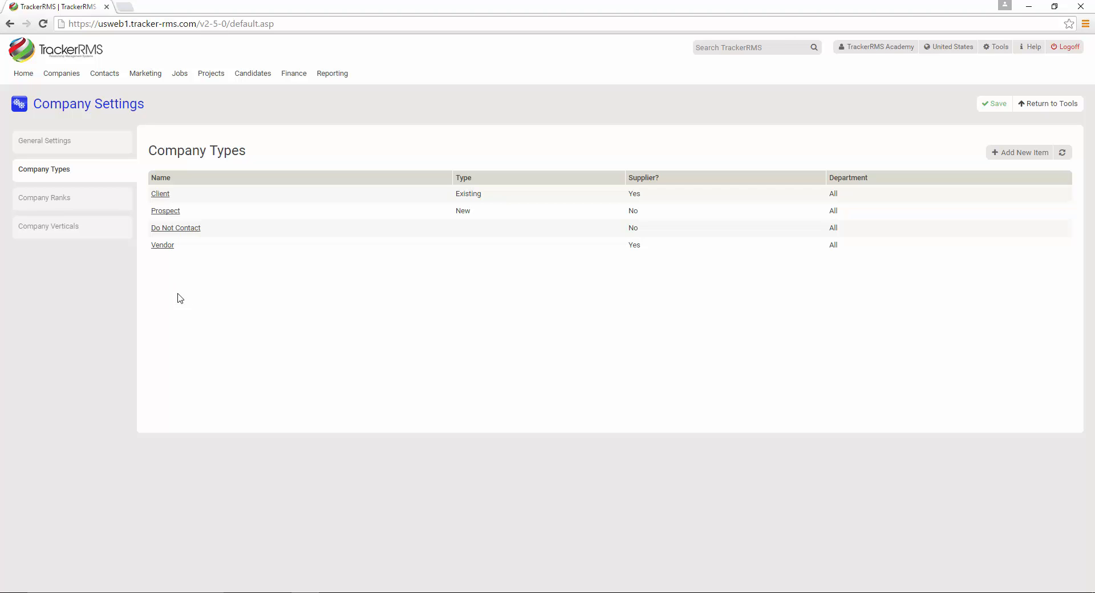
Create a company named Company X with only the Vendor company type selected, and save it
click(61, 74)
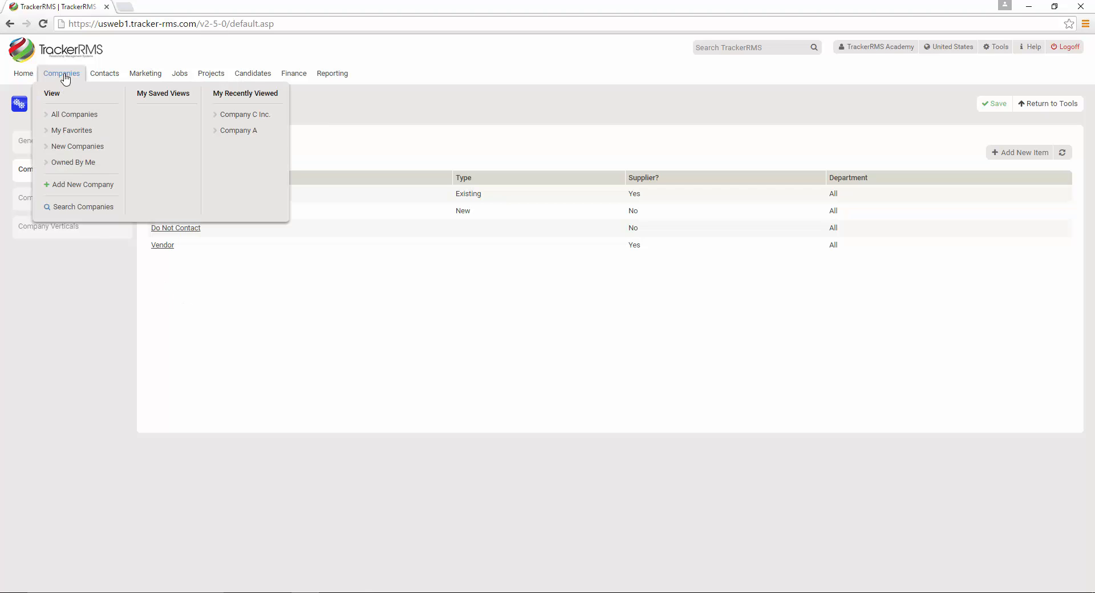
click(86, 187)
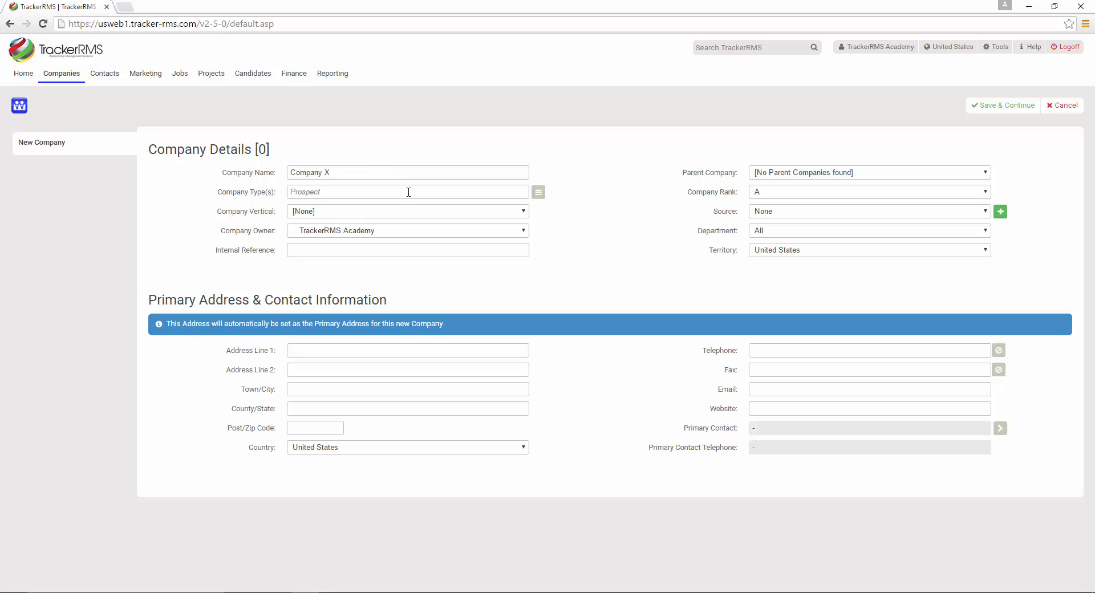
click(539, 192)
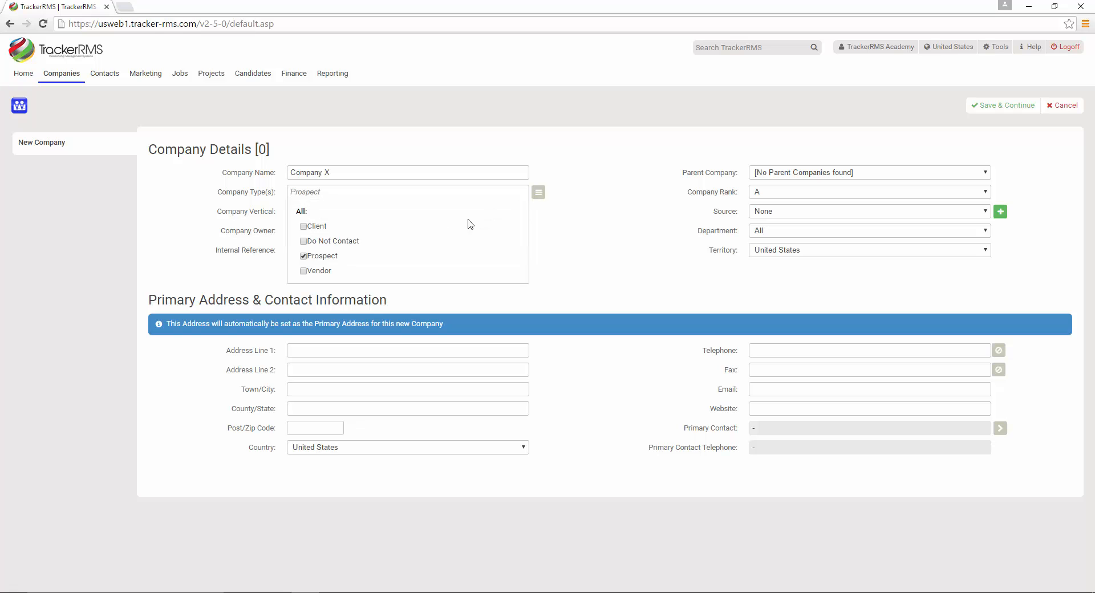
click(308, 271)
click(305, 256)
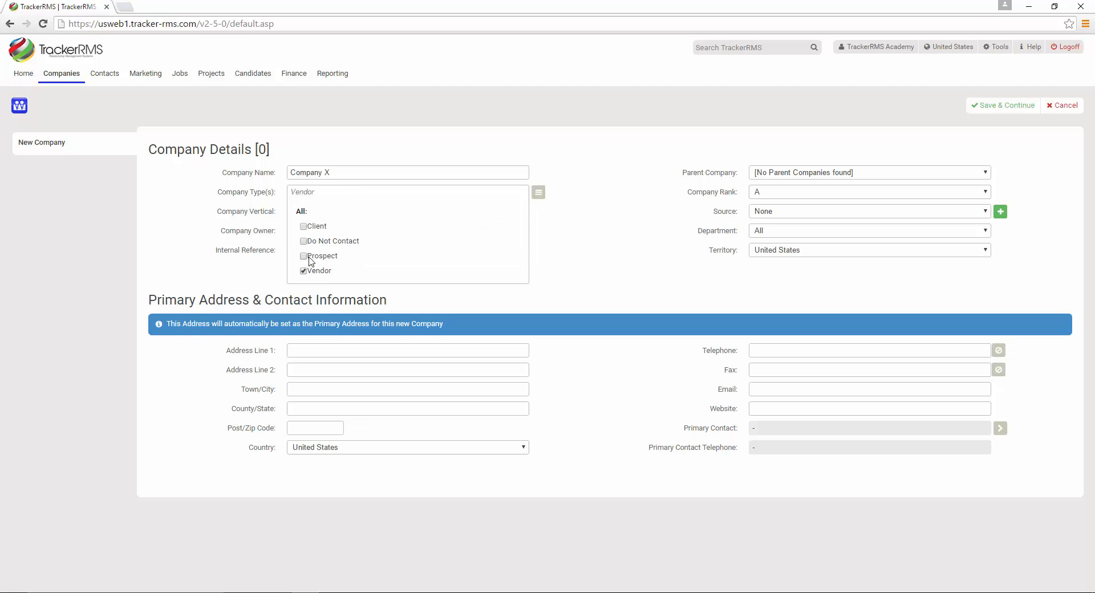
click(540, 193)
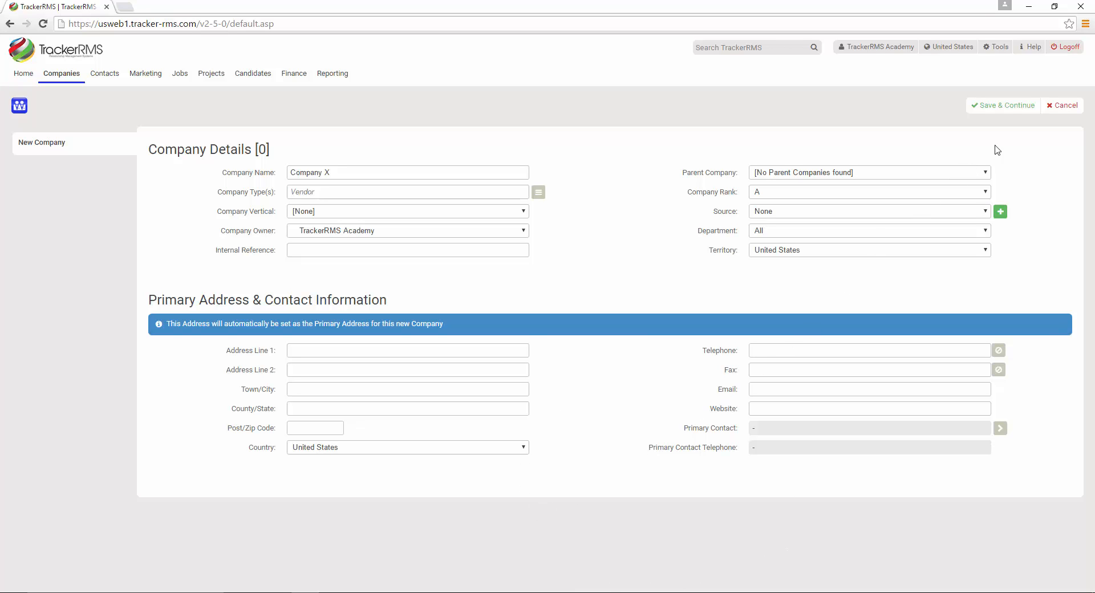
click(1013, 111)
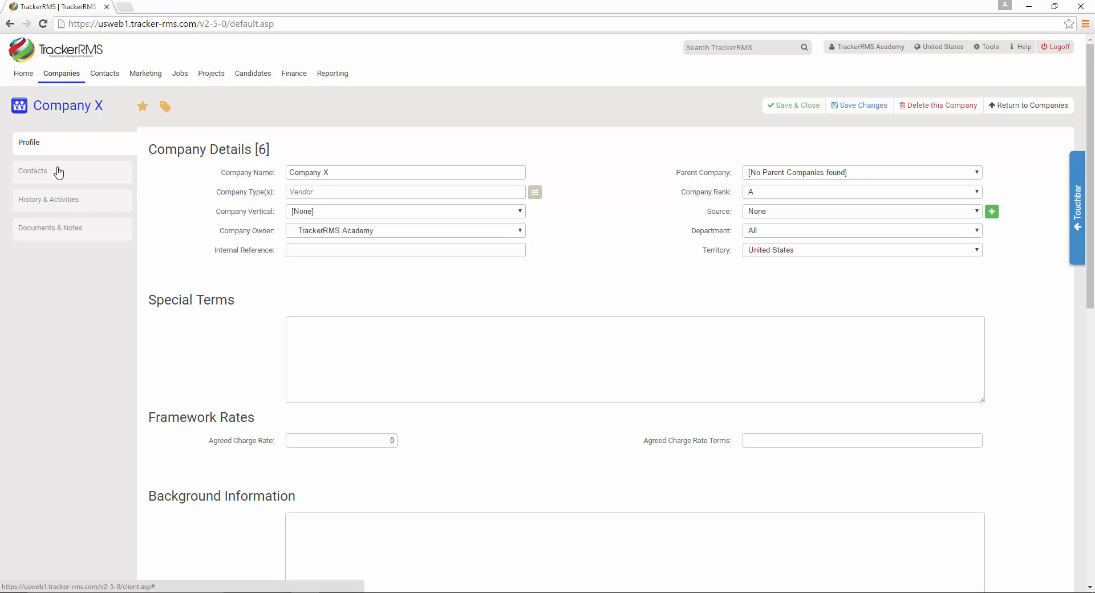
Create and save a primary contact for Company X with first and last name, job title AR and an e-mail address
click(1078, 194)
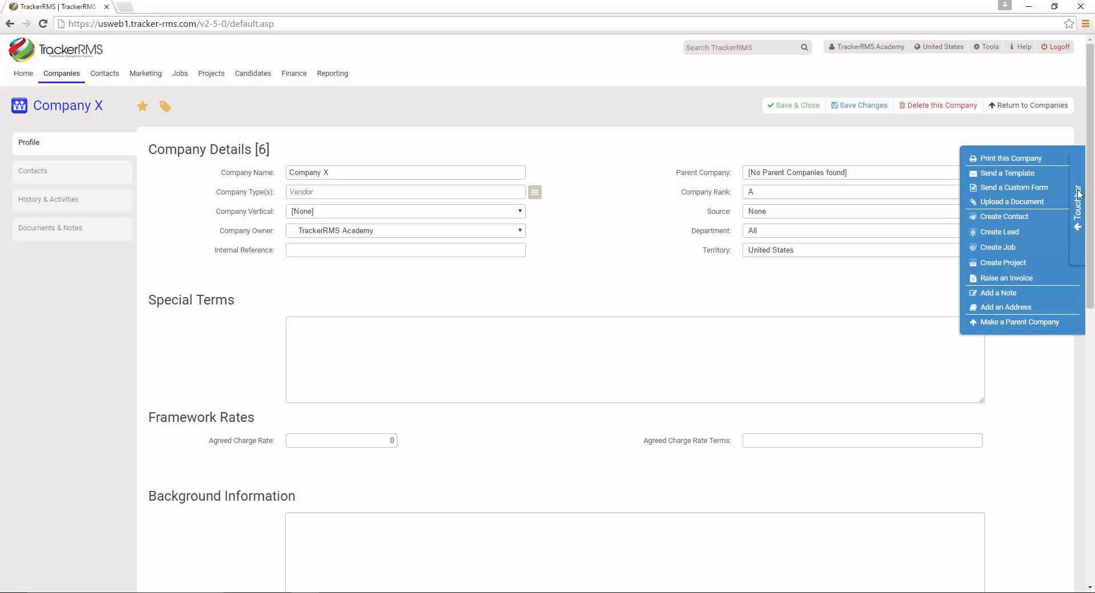
click(1017, 219)
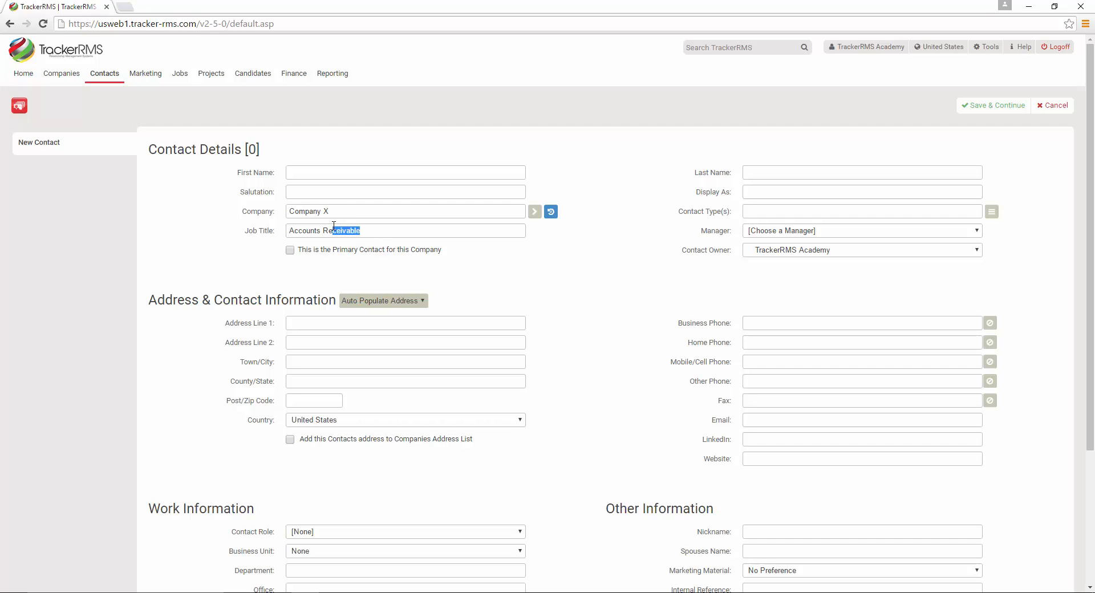
drag(362, 231, 34, 215)
text(A)
text(MITH)
text(Smith)
click(991, 212)
click(797, 212)
click(291, 251)
scroll(507, 280, down, 2)
scroll(741, 211, up, 2)
click(972, 106)
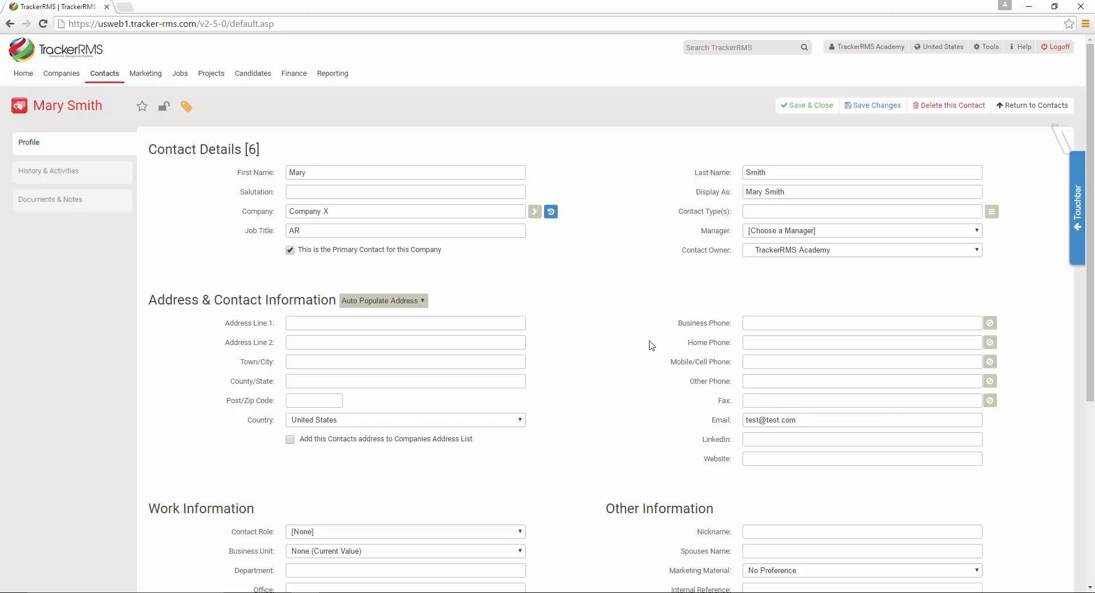
click(873, 110)
Examine Company X's profile, its available record actions and its history and activities for a payments option
click(536, 216)
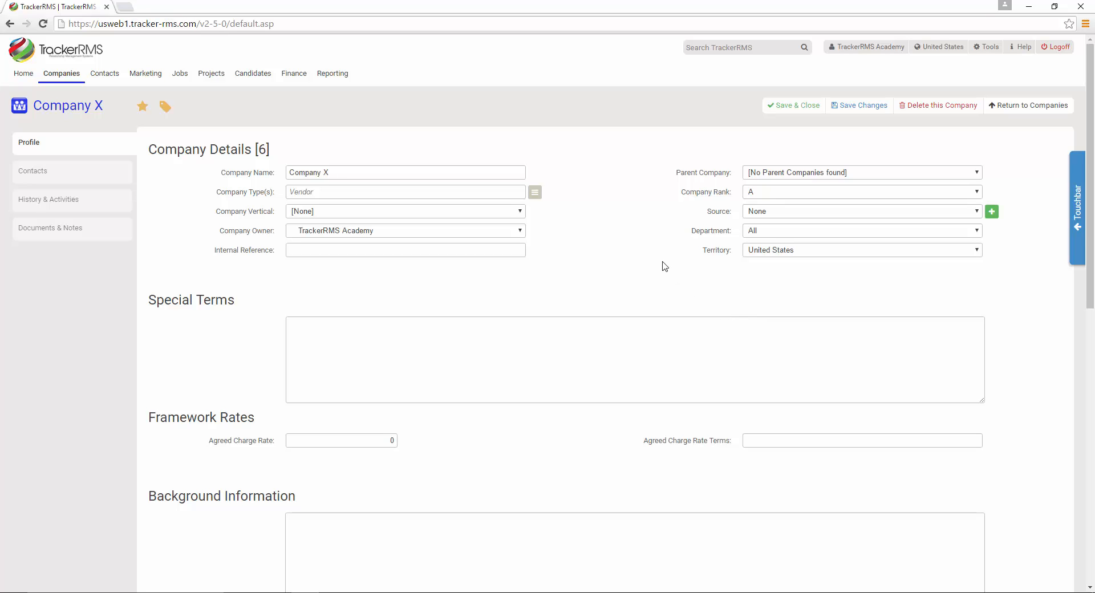
scroll(665, 266, down, 1)
scroll(659, 260, up, 1)
click(1072, 210)
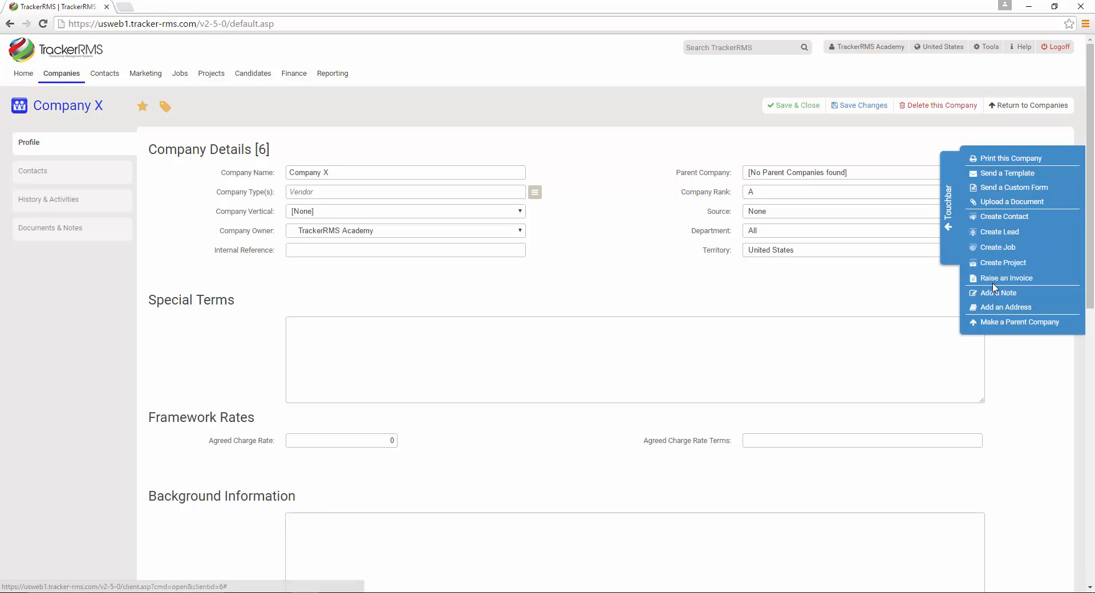
click(958, 212)
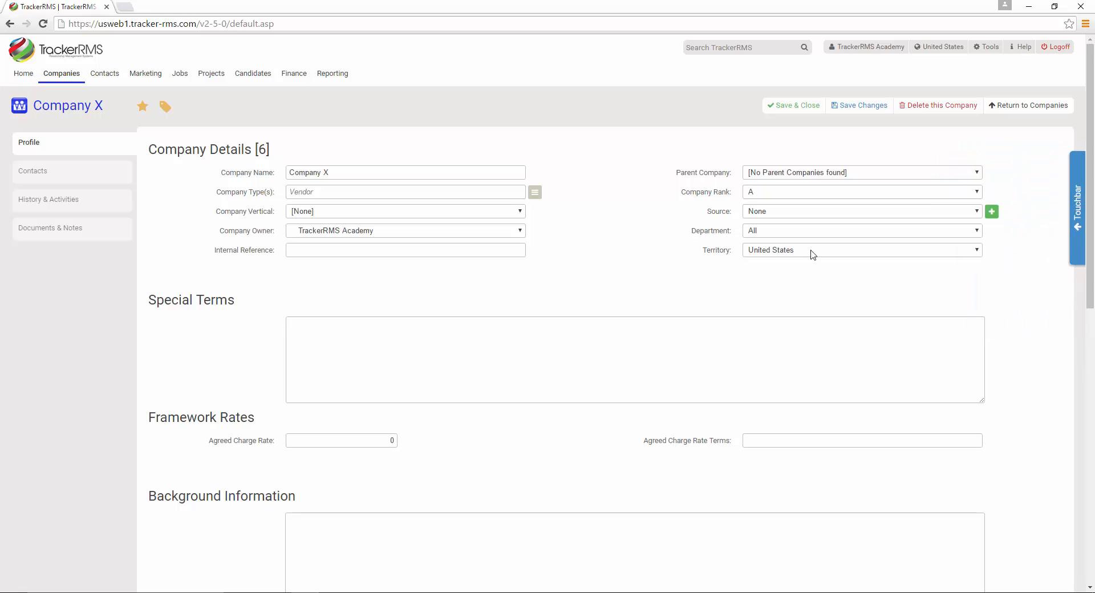
click(67, 203)
scroll(61, 225, down, 1)
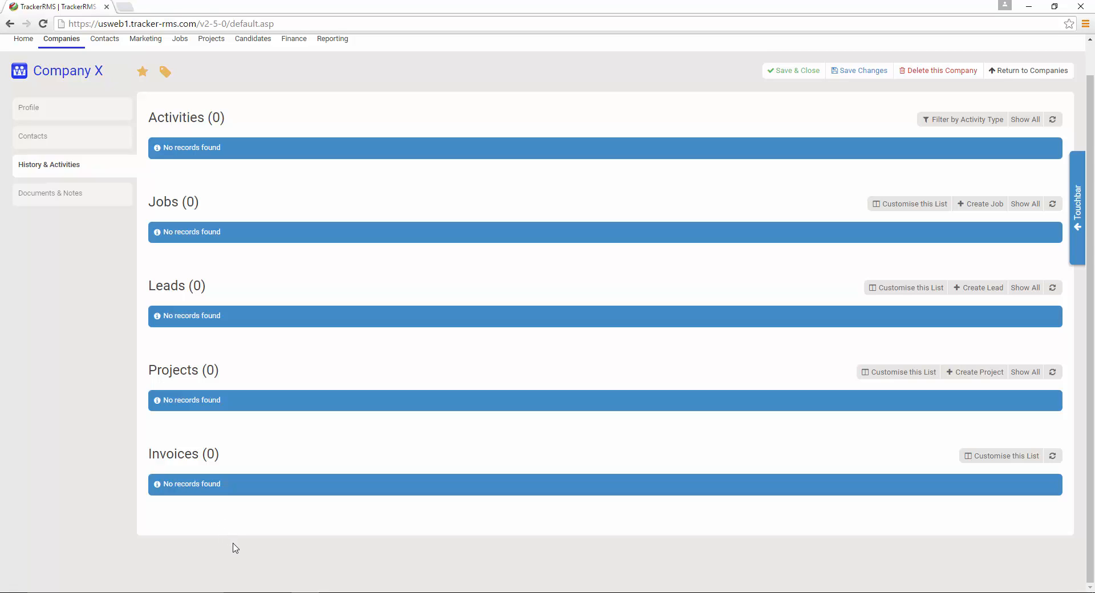
scroll(329, 534, up, 1)
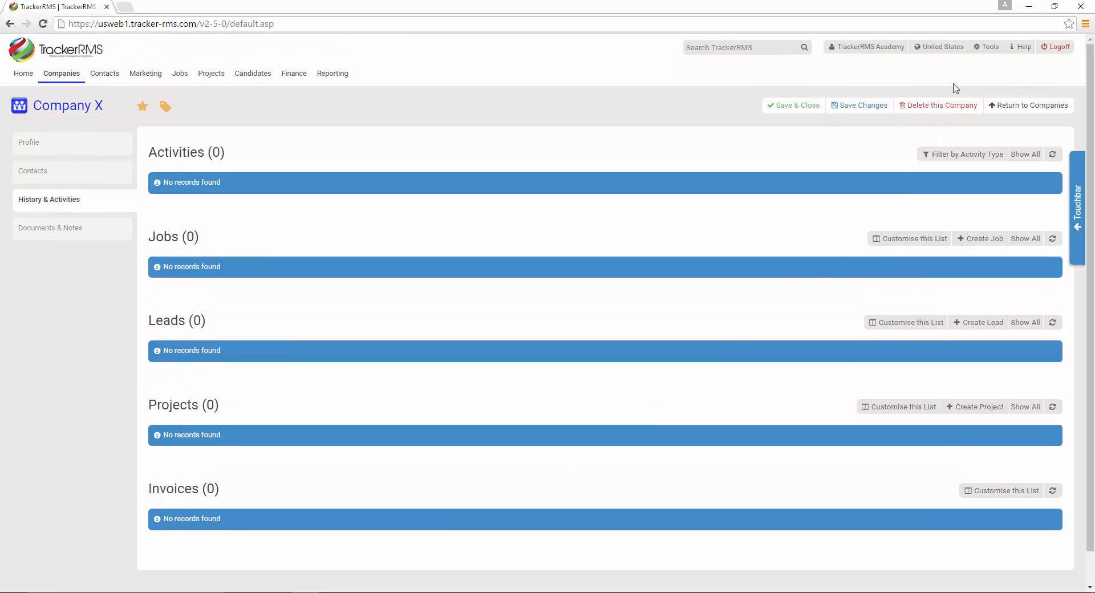
Add the Payments block below Invoices in History & Activities on the Recruiter Layout's Company screen, and save the layout
click(987, 49)
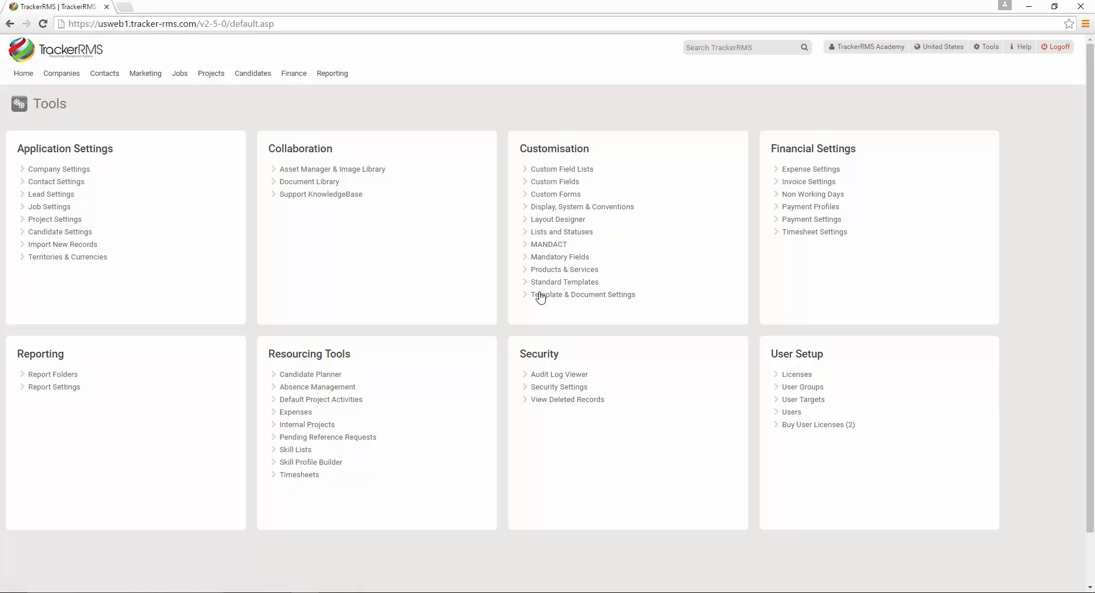
click(561, 224)
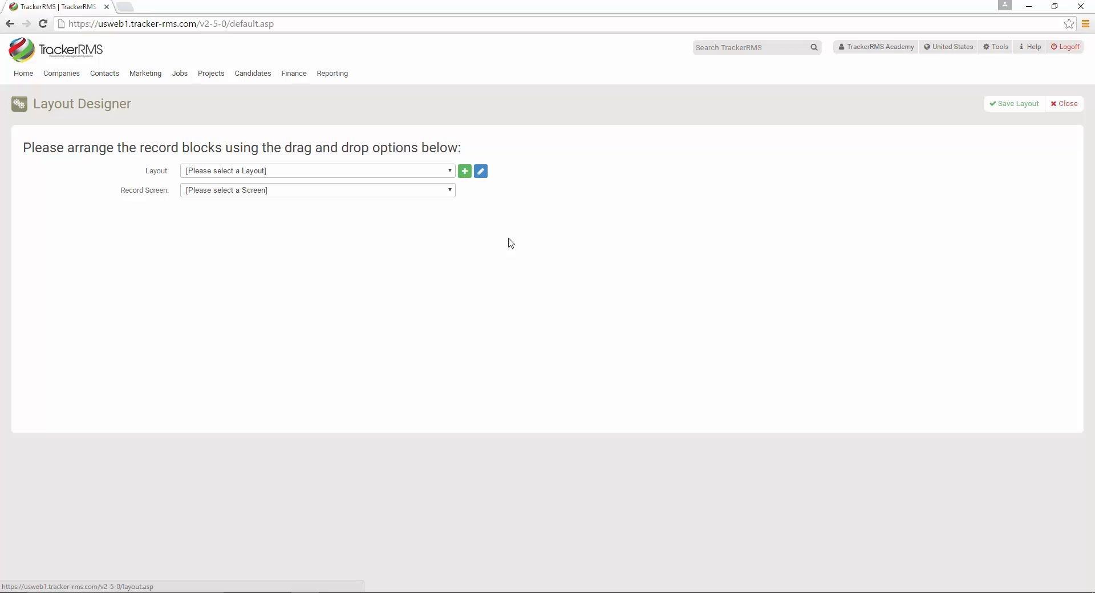
click(306, 173)
click(302, 202)
click(317, 193)
click(319, 212)
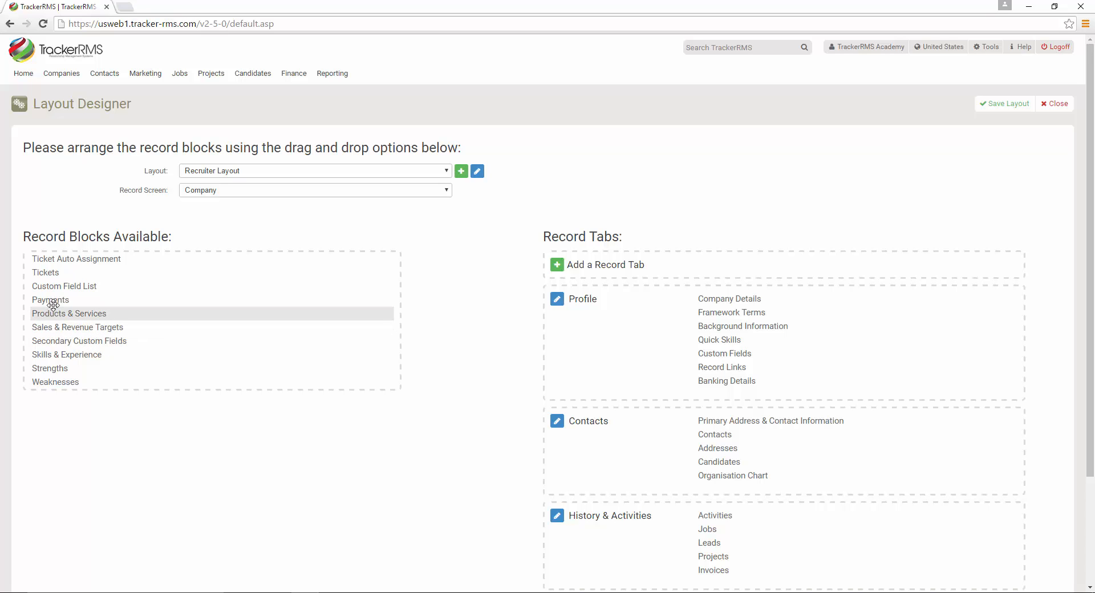
drag(51, 302, 724, 511)
scroll(590, 418, down, 2)
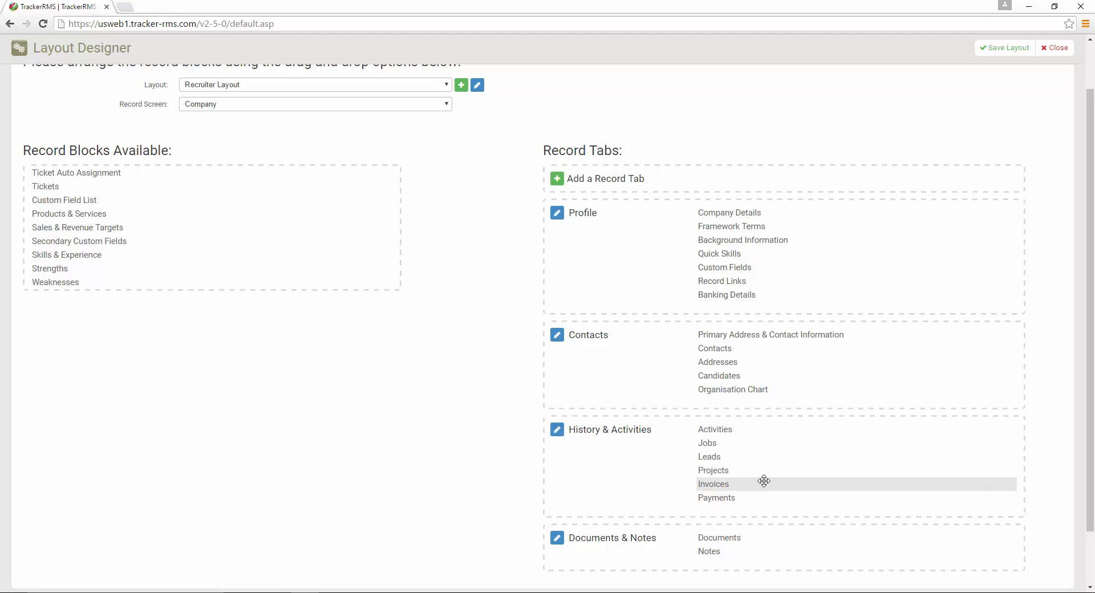
scroll(762, 480, up, 2)
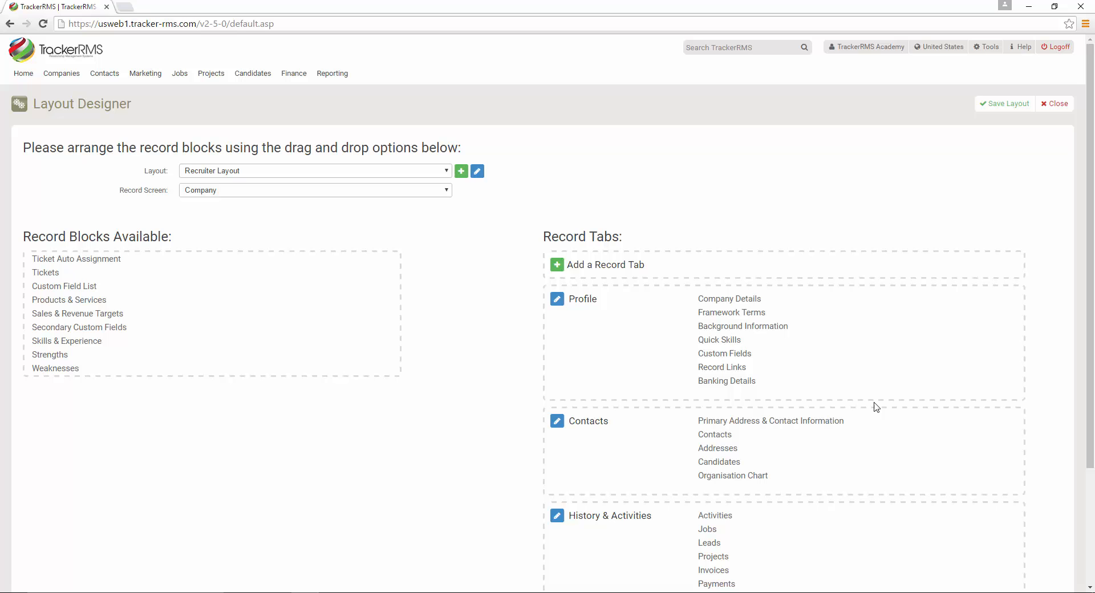
click(1005, 108)
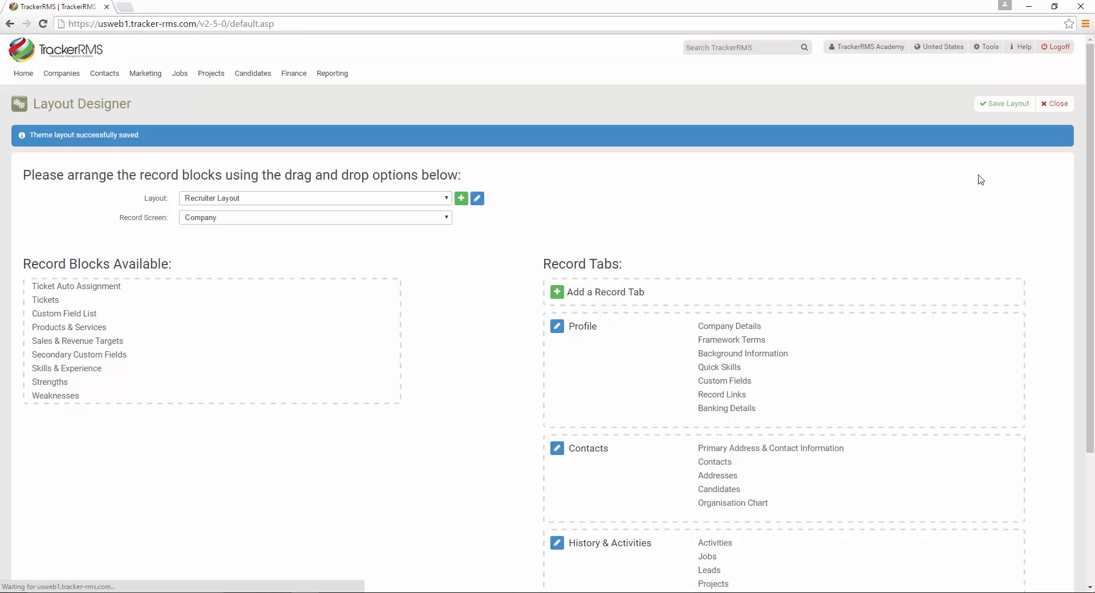
Create a payment in Company X's History & Activities, assign the company's contact as supplier contact, and save it to continue
mouse_move(53, 76)
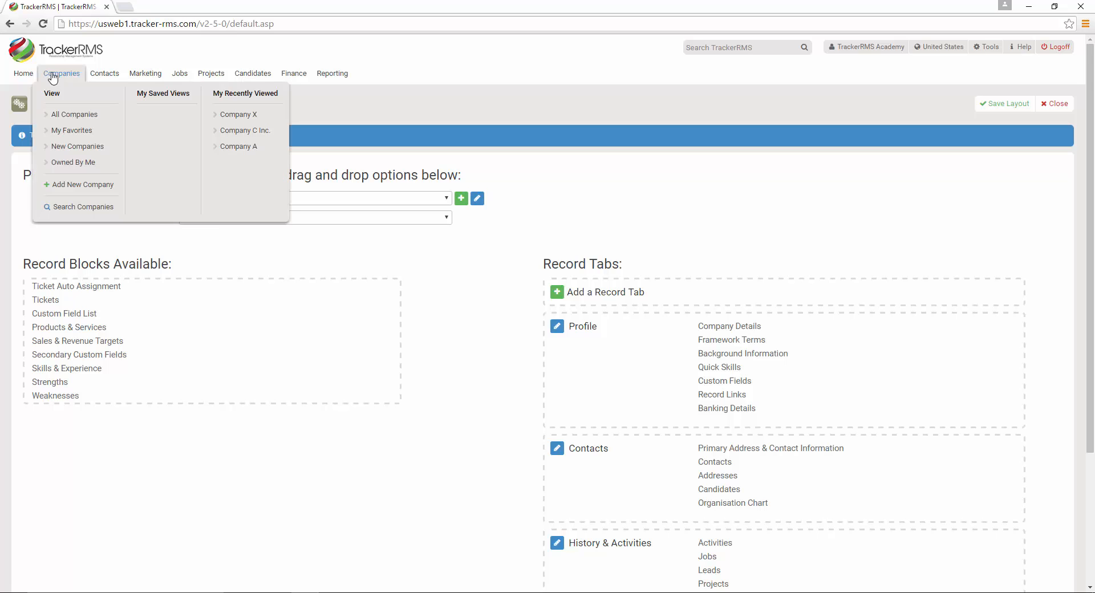
click(240, 114)
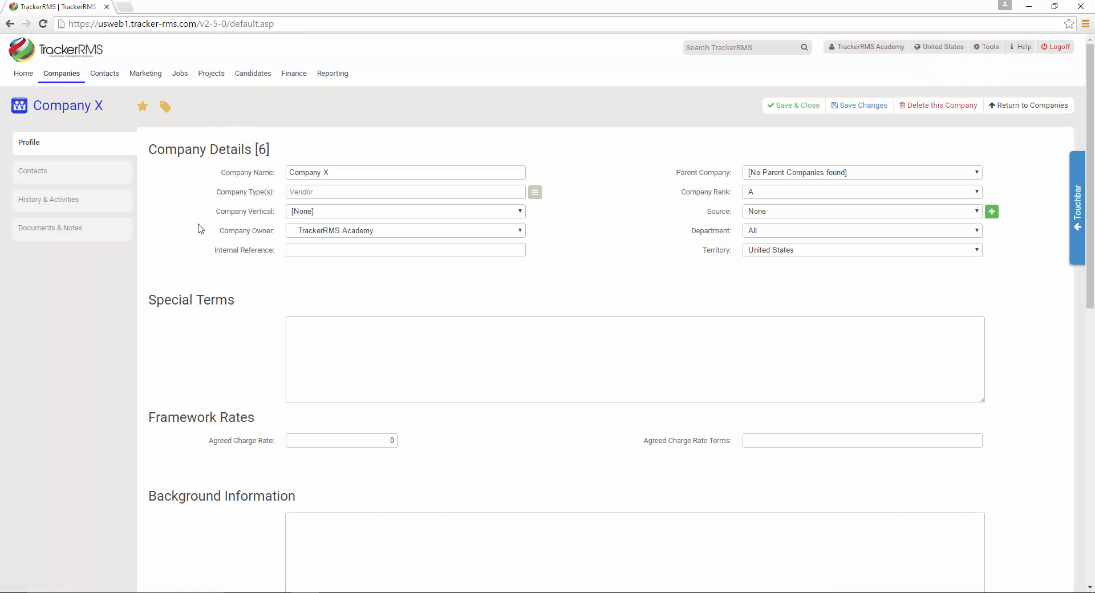
click(55, 200)
scroll(91, 241, down, 3)
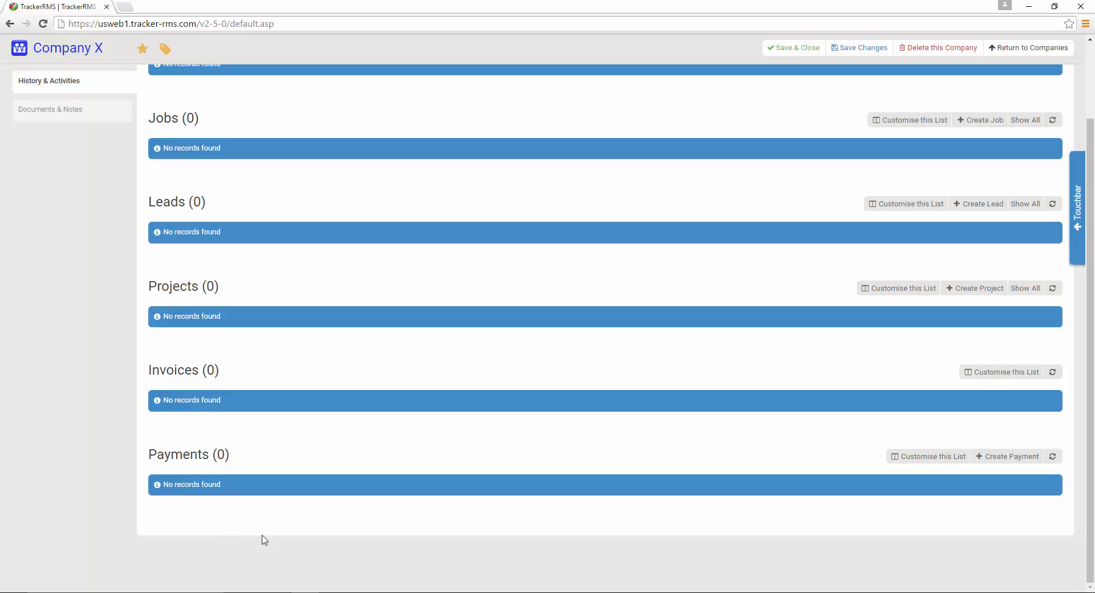
click(1009, 457)
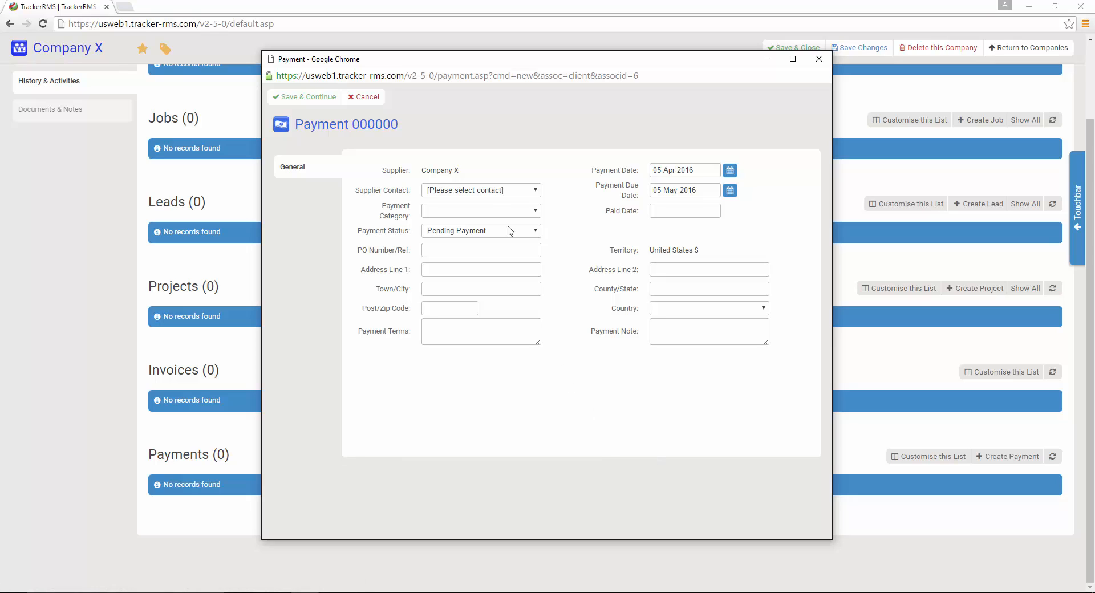
click(486, 192)
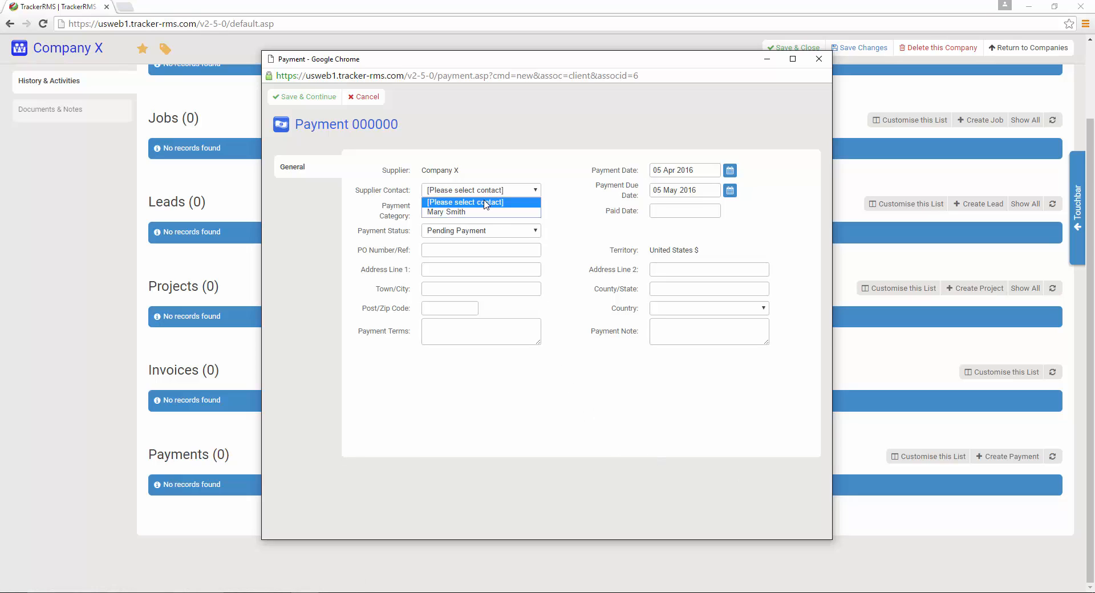
click(486, 211)
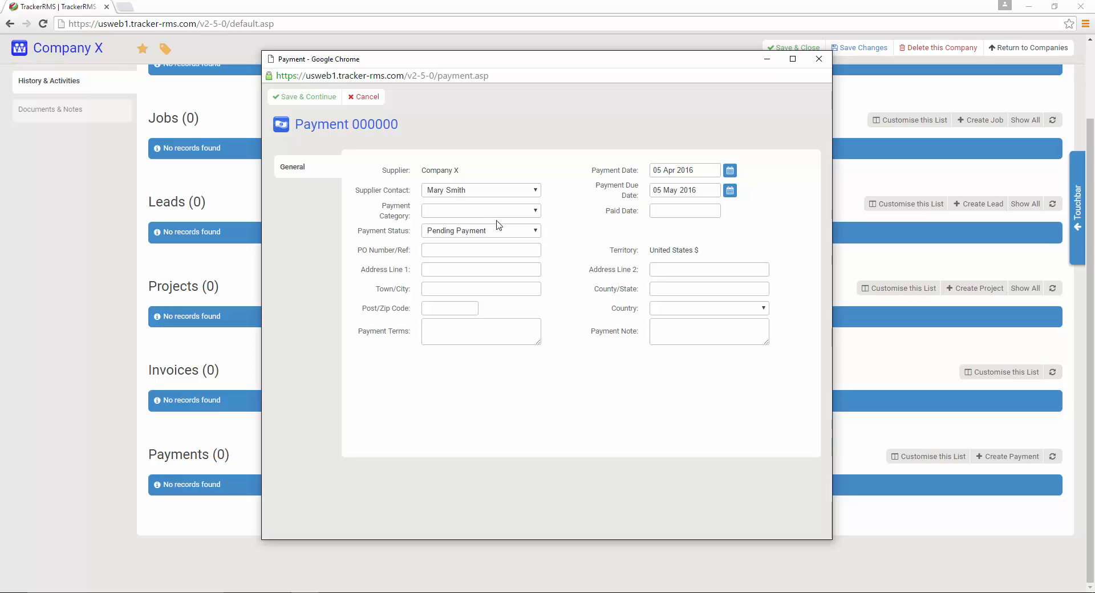
click(530, 216)
click(487, 211)
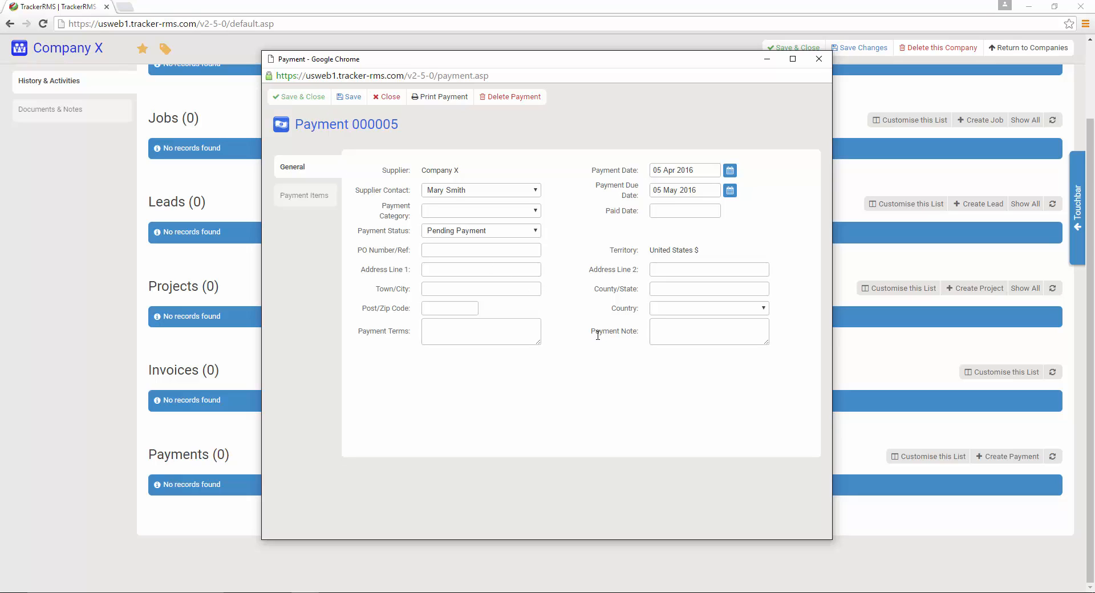
Add a payment item described as Initial Payment with 1 unit at 1000, calculate its subtotal and total, and save it
click(303, 201)
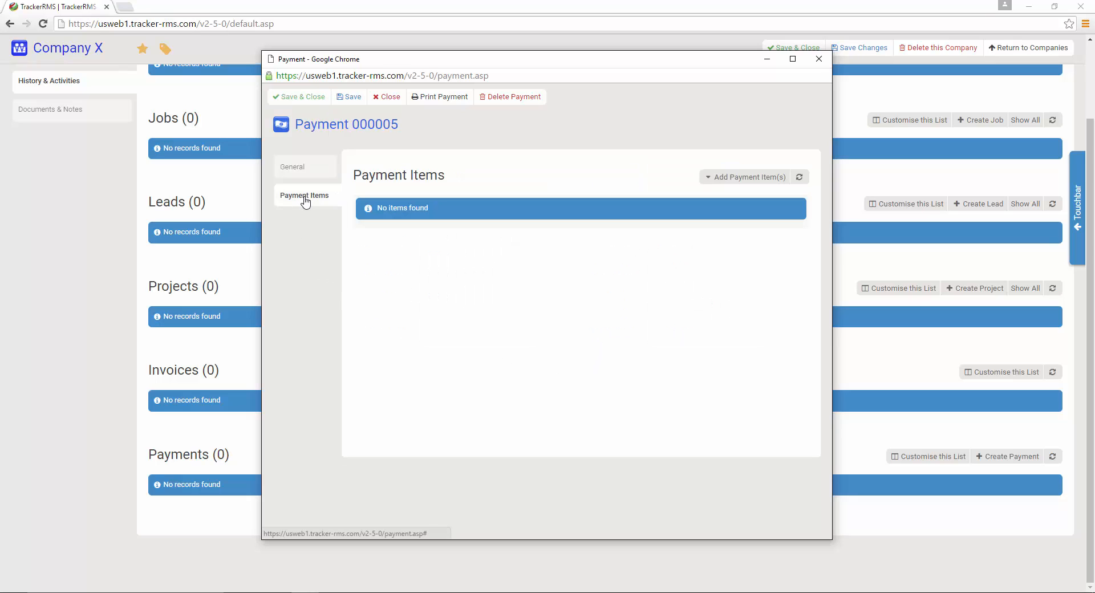
click(736, 181)
click(736, 198)
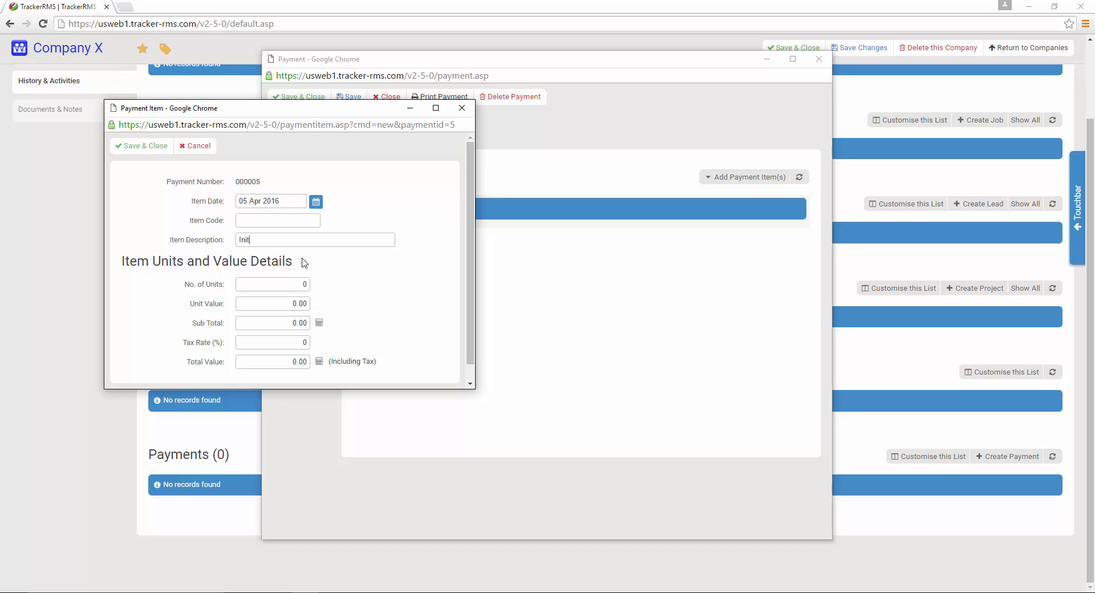
text(Initial Payment)
double_click(304, 284)
text(1)
key(Tab)
text(1000)
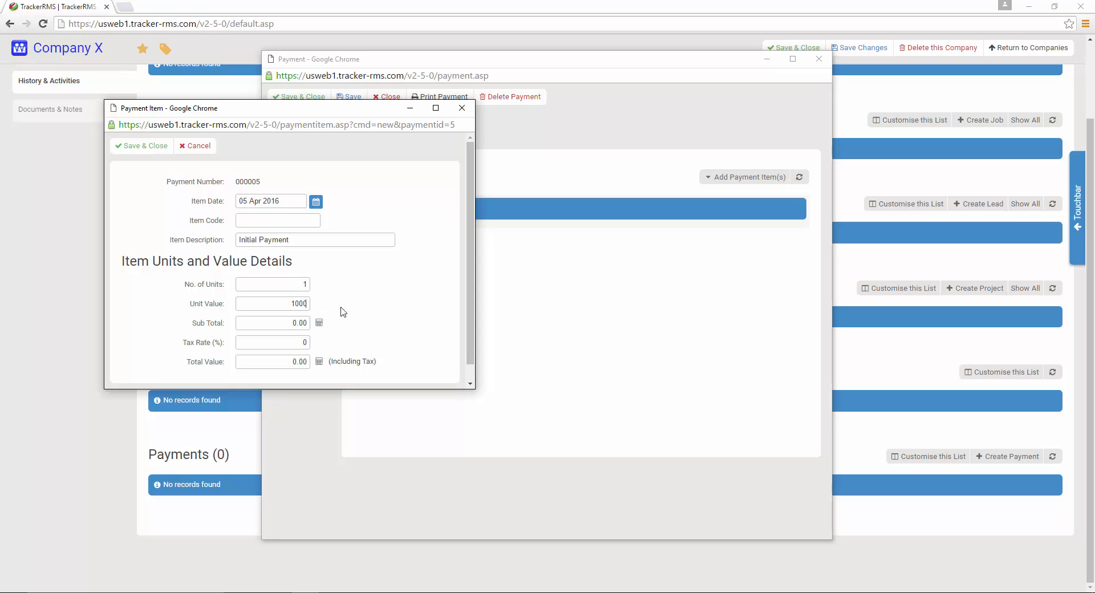
click(319, 363)
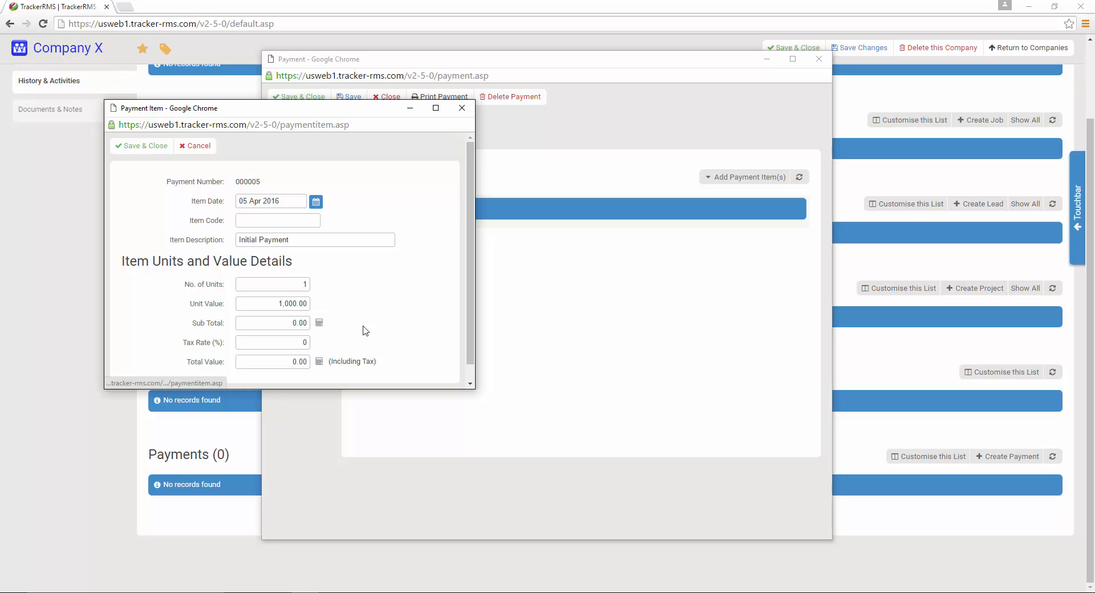
click(319, 322)
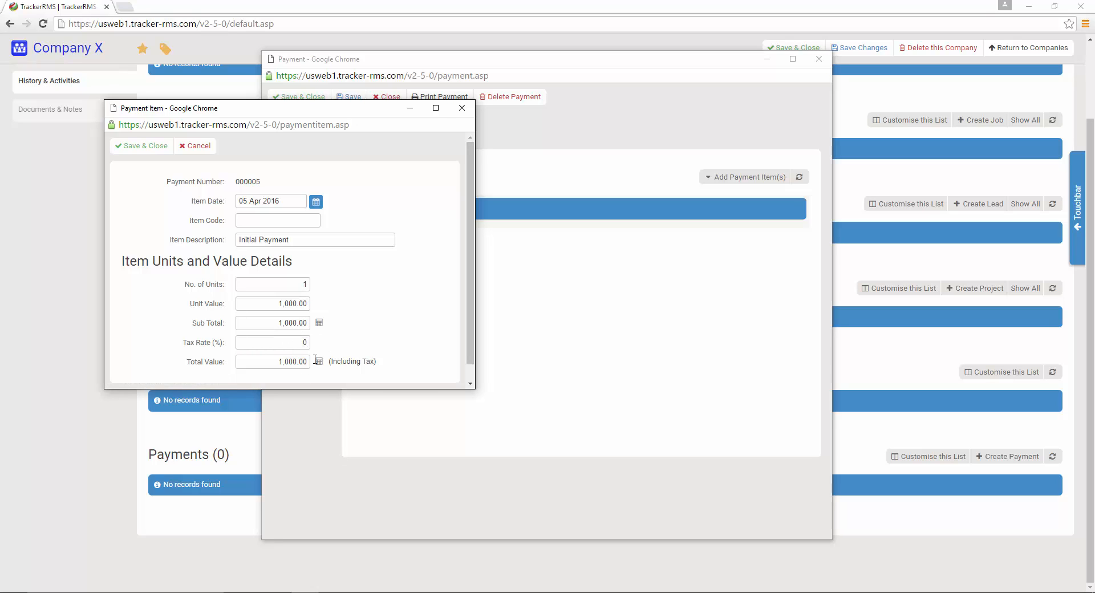
click(142, 147)
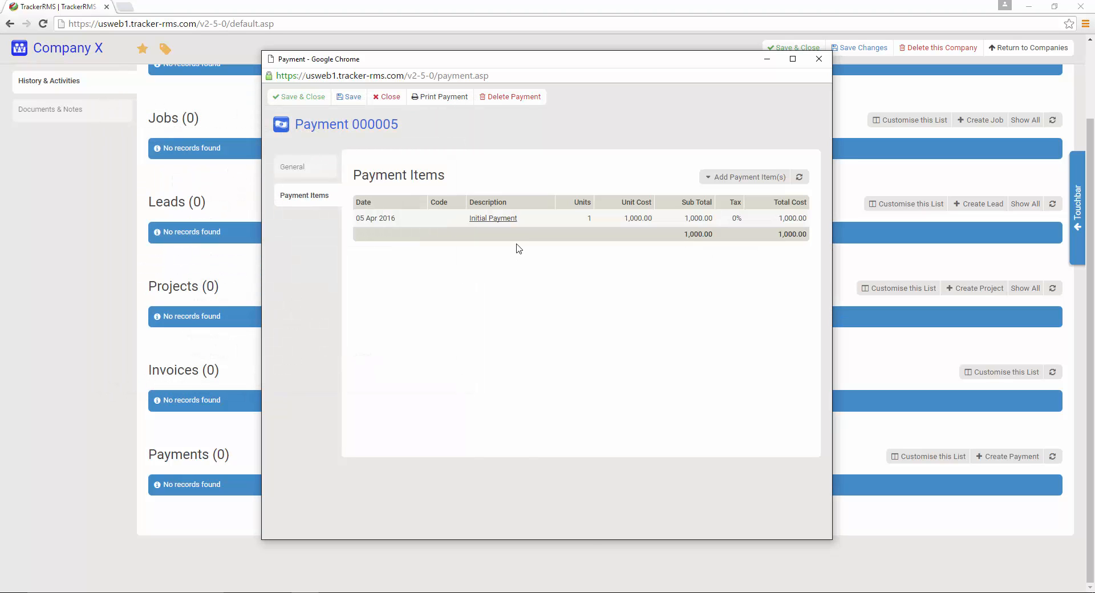
Set the payment's paid date to 4/5/2016 and its status to Paid, then save and close it
click(311, 168)
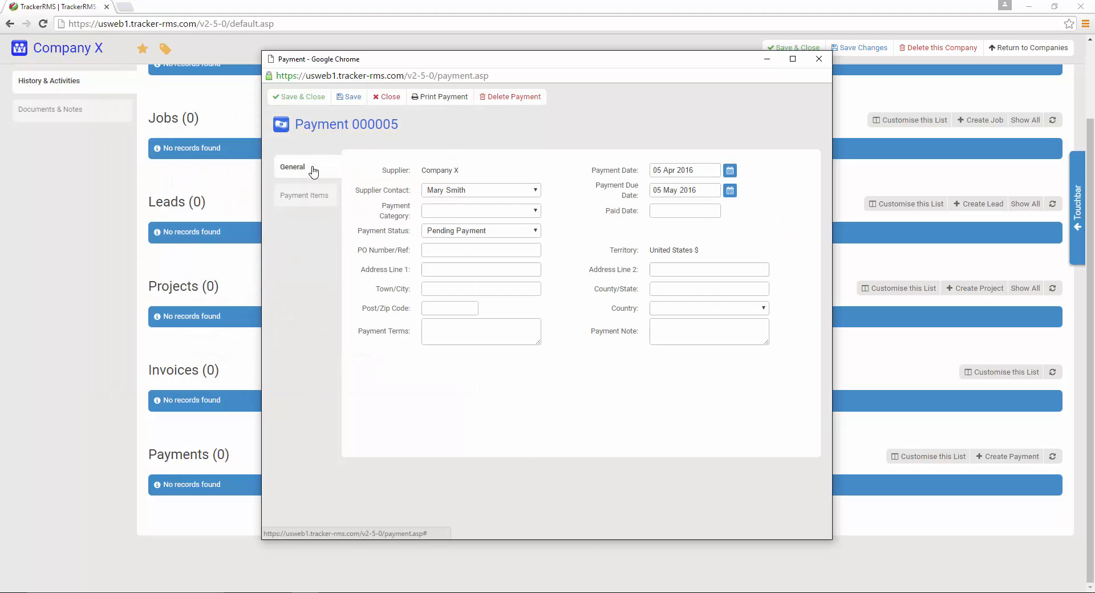
click(683, 210)
text(7)
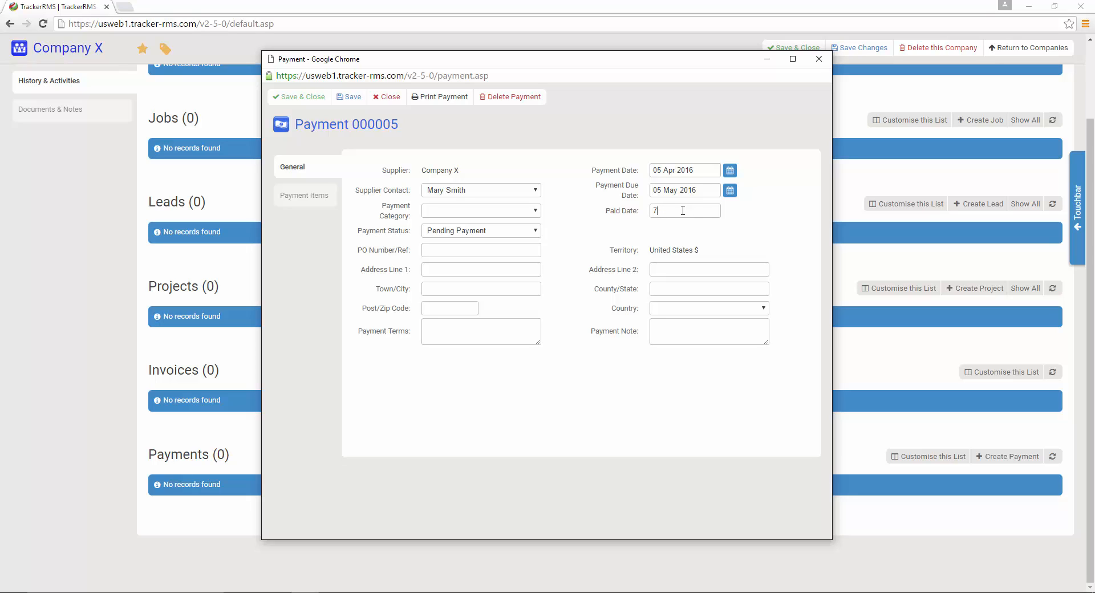
text(/5/2016)
click(480, 233)
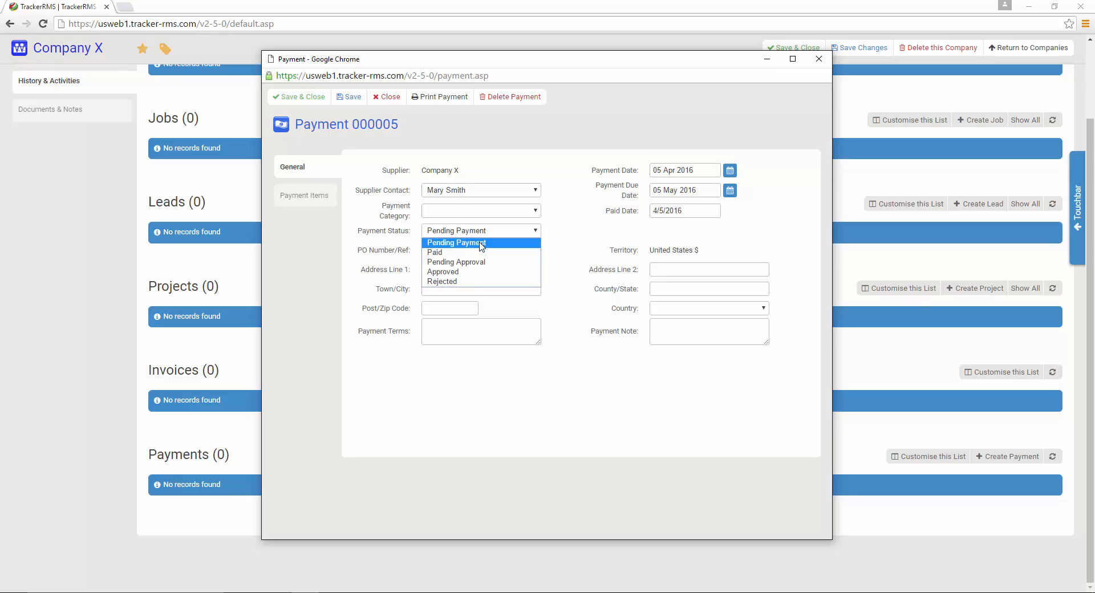
click(482, 252)
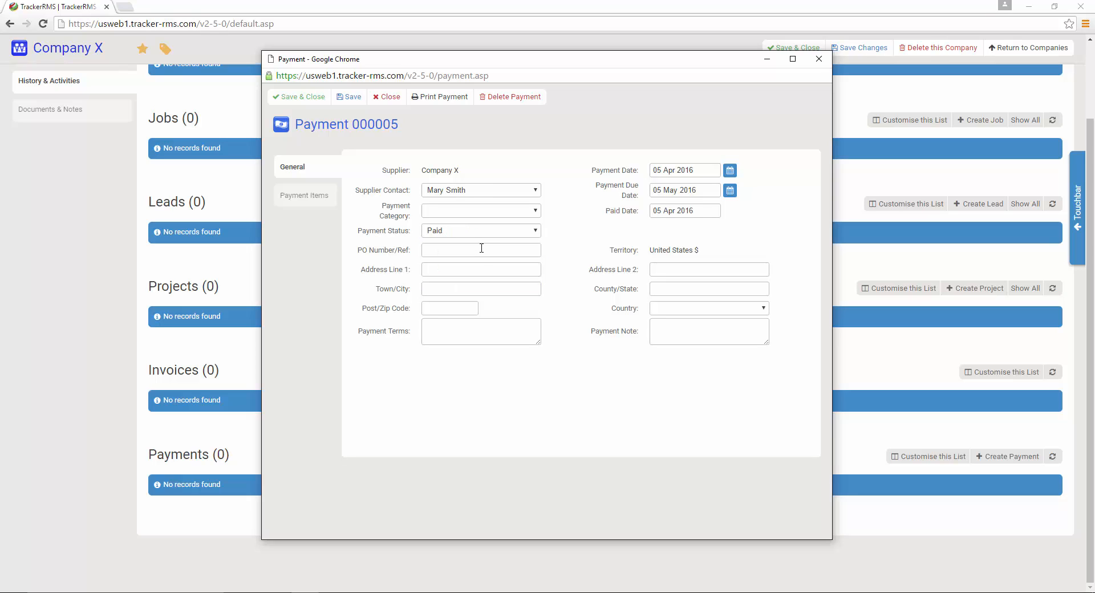
click(302, 98)
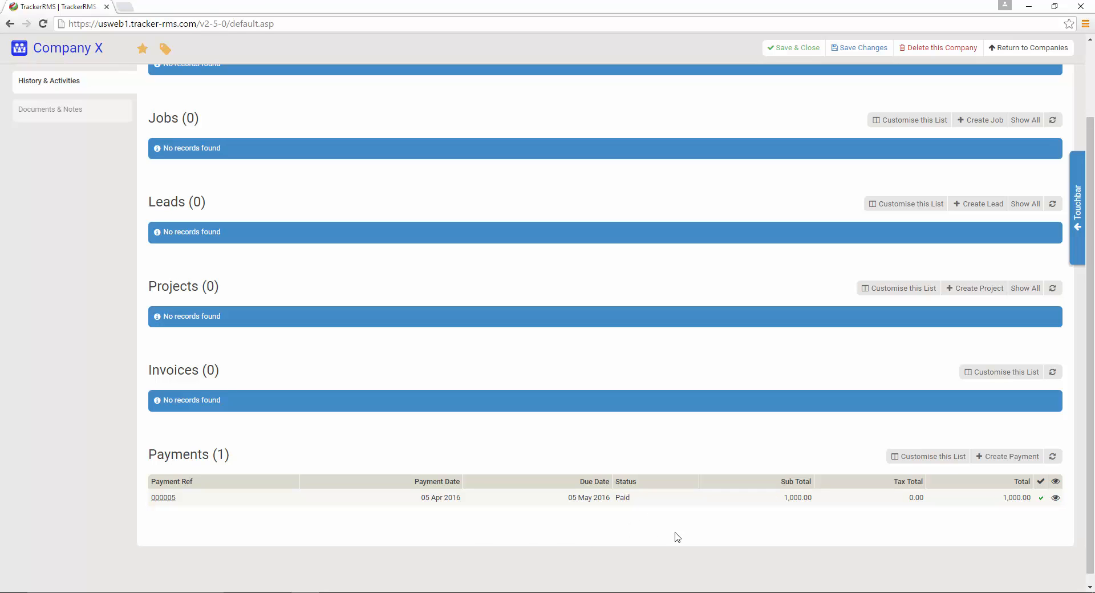
Display the available Finance views for invoices and payments
scroll(691, 512, up, 3)
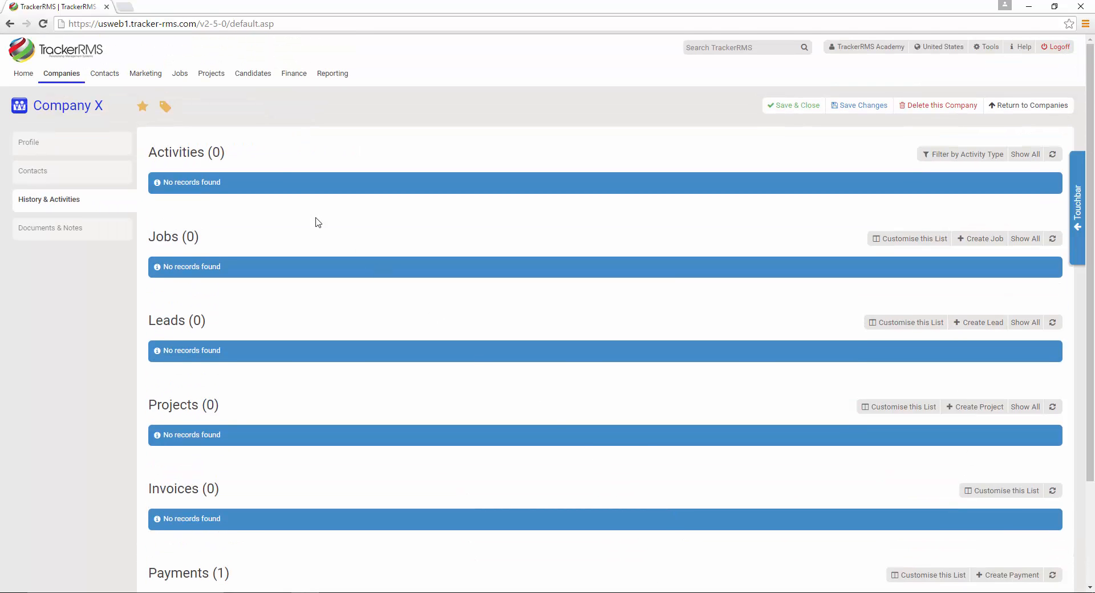
click(288, 76)
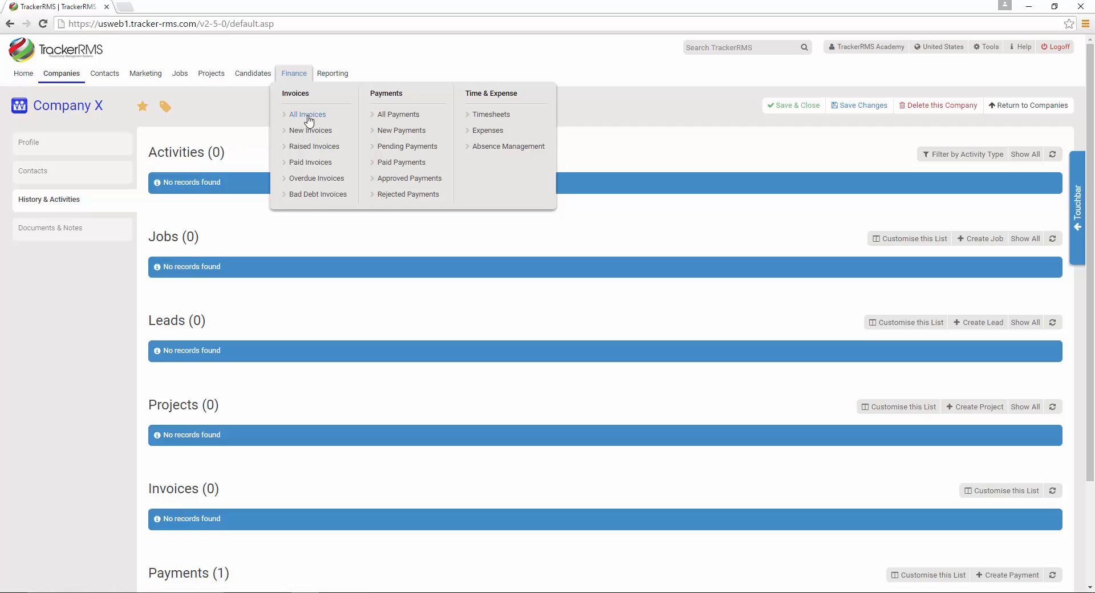